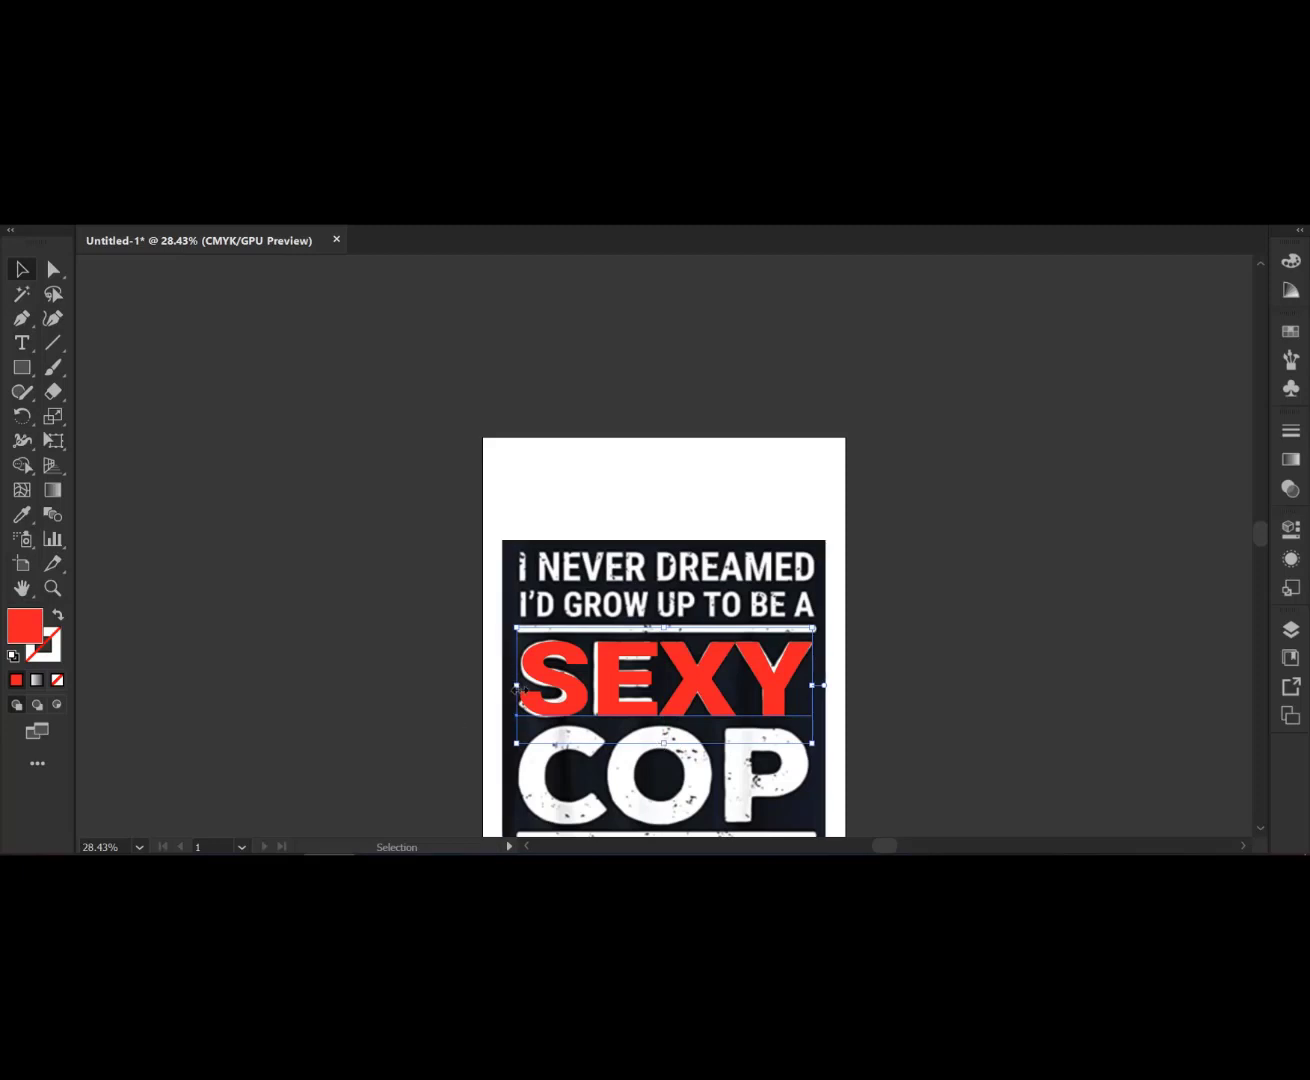
# - Nudge the SEXY text's left edge slightly to match the reference lettering
pyautogui.moveTo(516, 686); pyautogui.dragTo(512, 690)
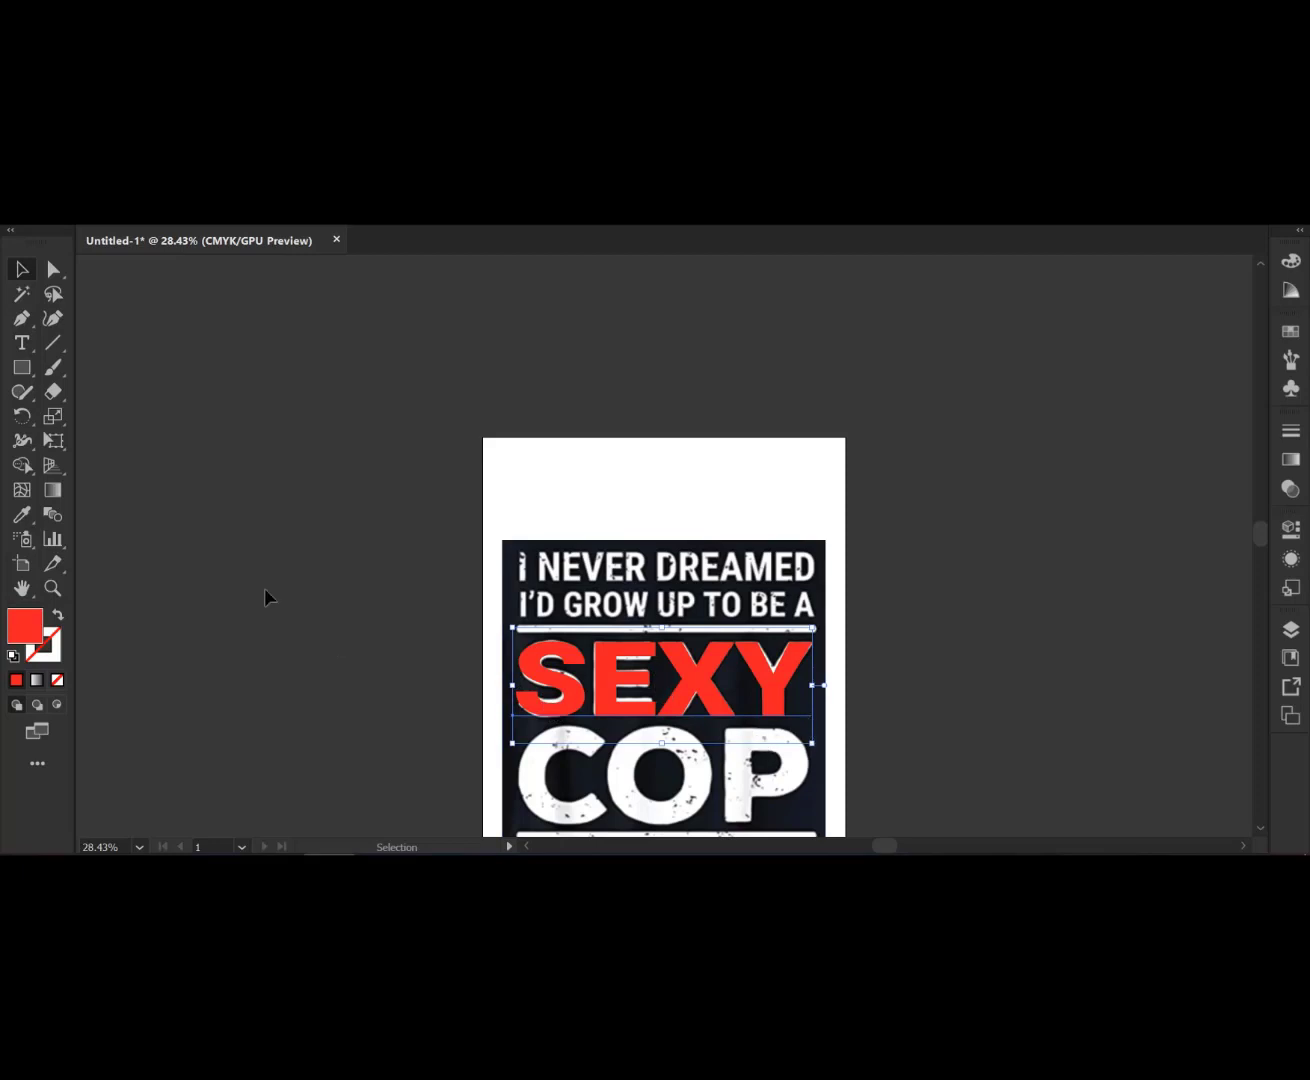
# - Create a new point text object reading COP on the pasteboard
pyautogui.click(22, 345)
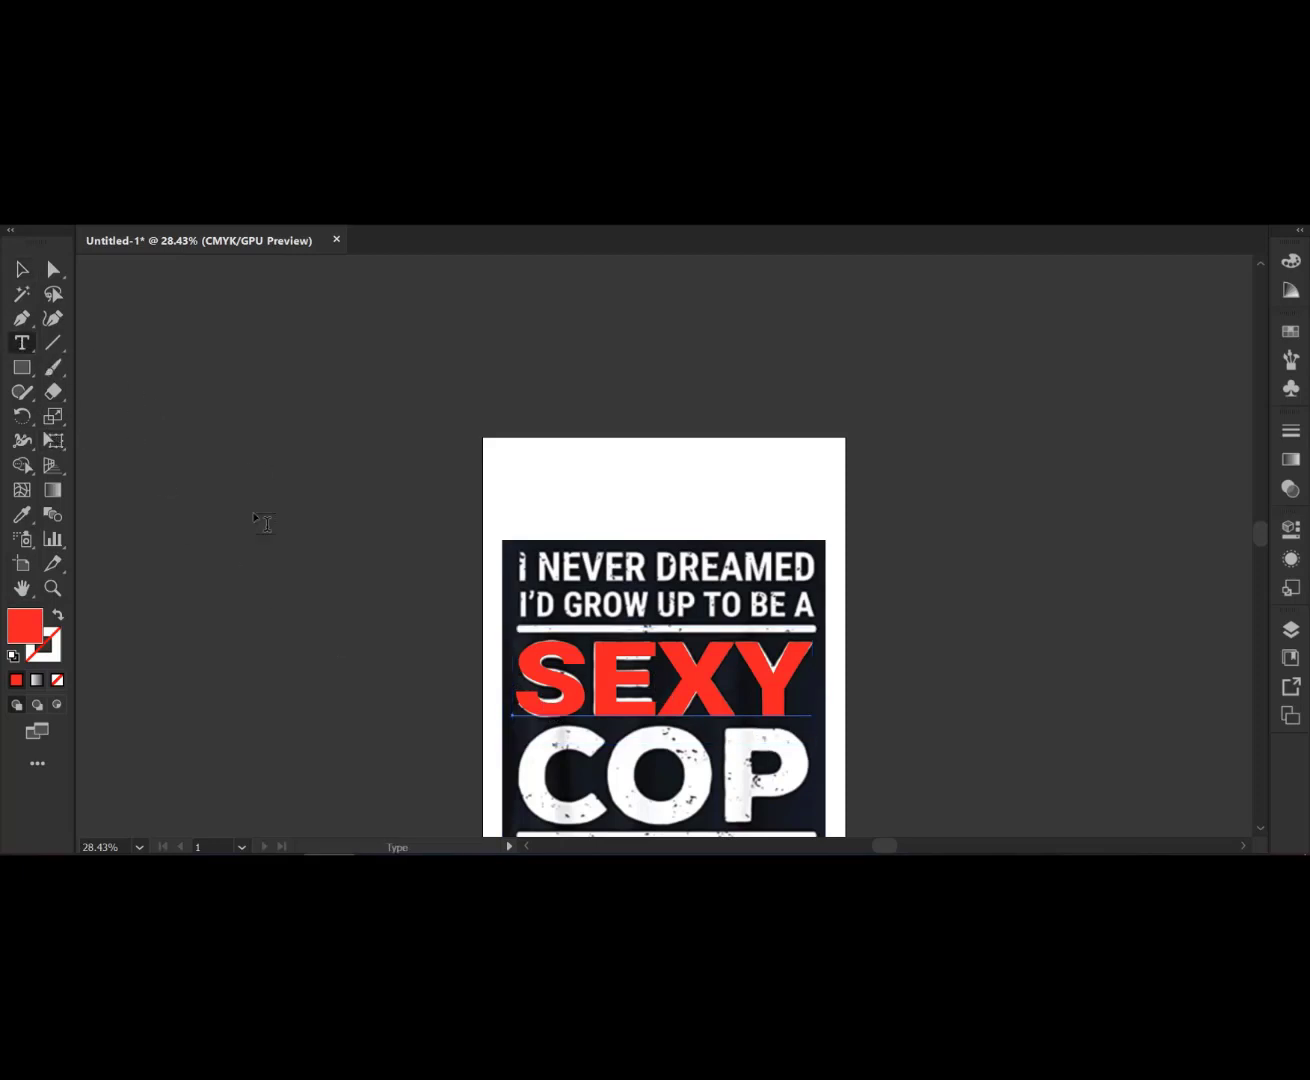
pyautogui.click(214, 351)
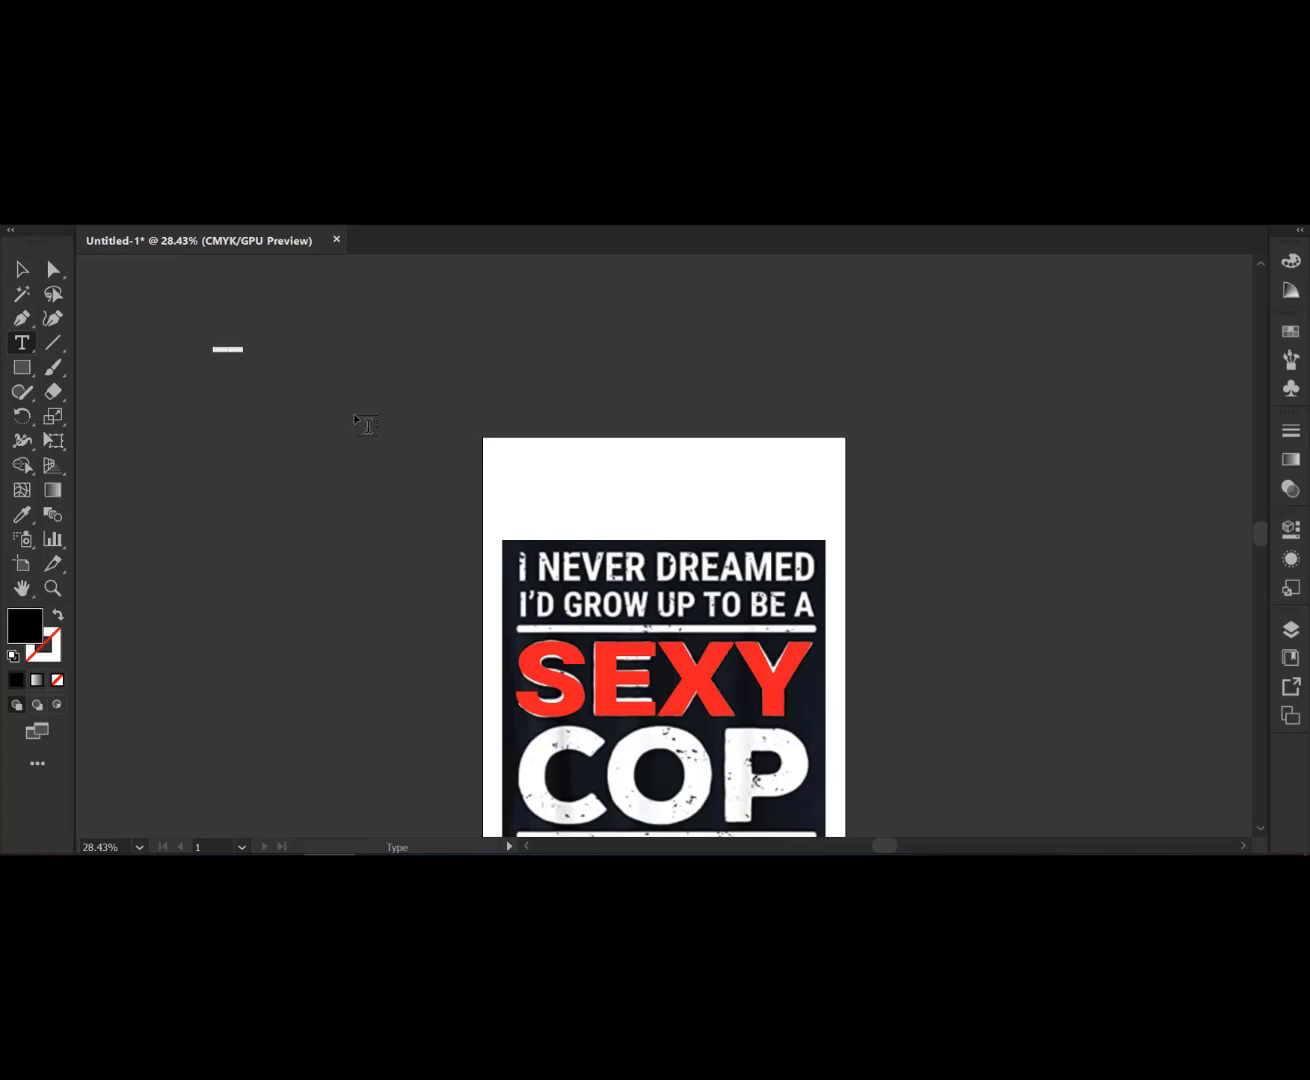
pyautogui.press('BackSpace')
pyautogui.write('COP')
pyautogui.press('Escape')
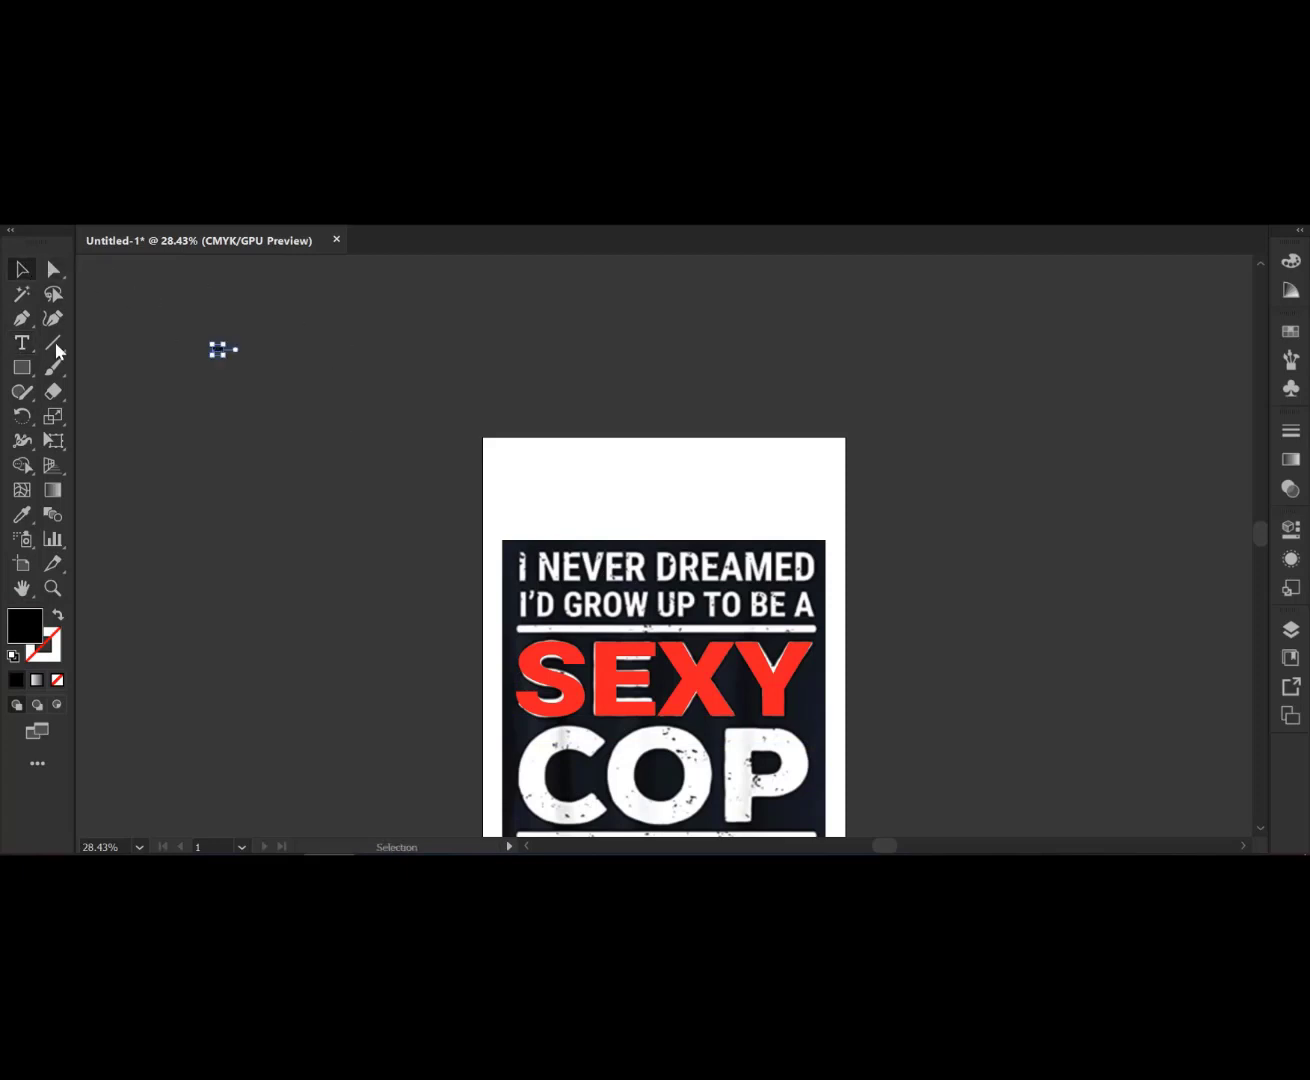
# - Copy the red SEXY text style onto COP with the Eyedropper tool
pyautogui.click(21, 514)
pyautogui.click(695, 688)
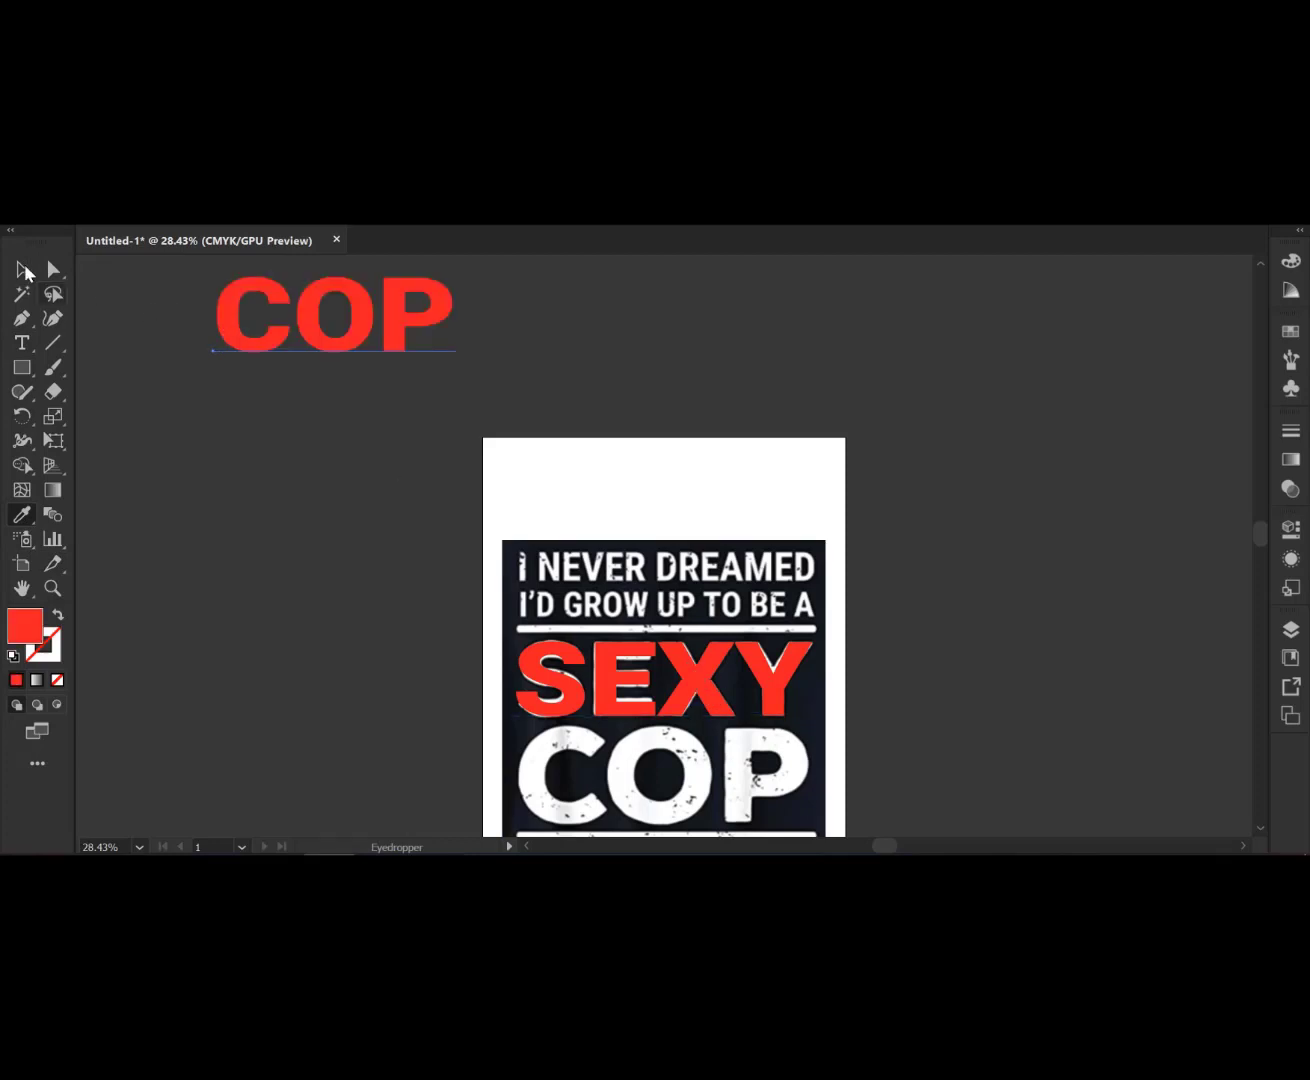
# - Move the COP text over the reference's COP lettering and scale it to cover the original
pyautogui.click(23, 270)
pyautogui.moveTo(385, 345); pyautogui.dragTo(696, 700)
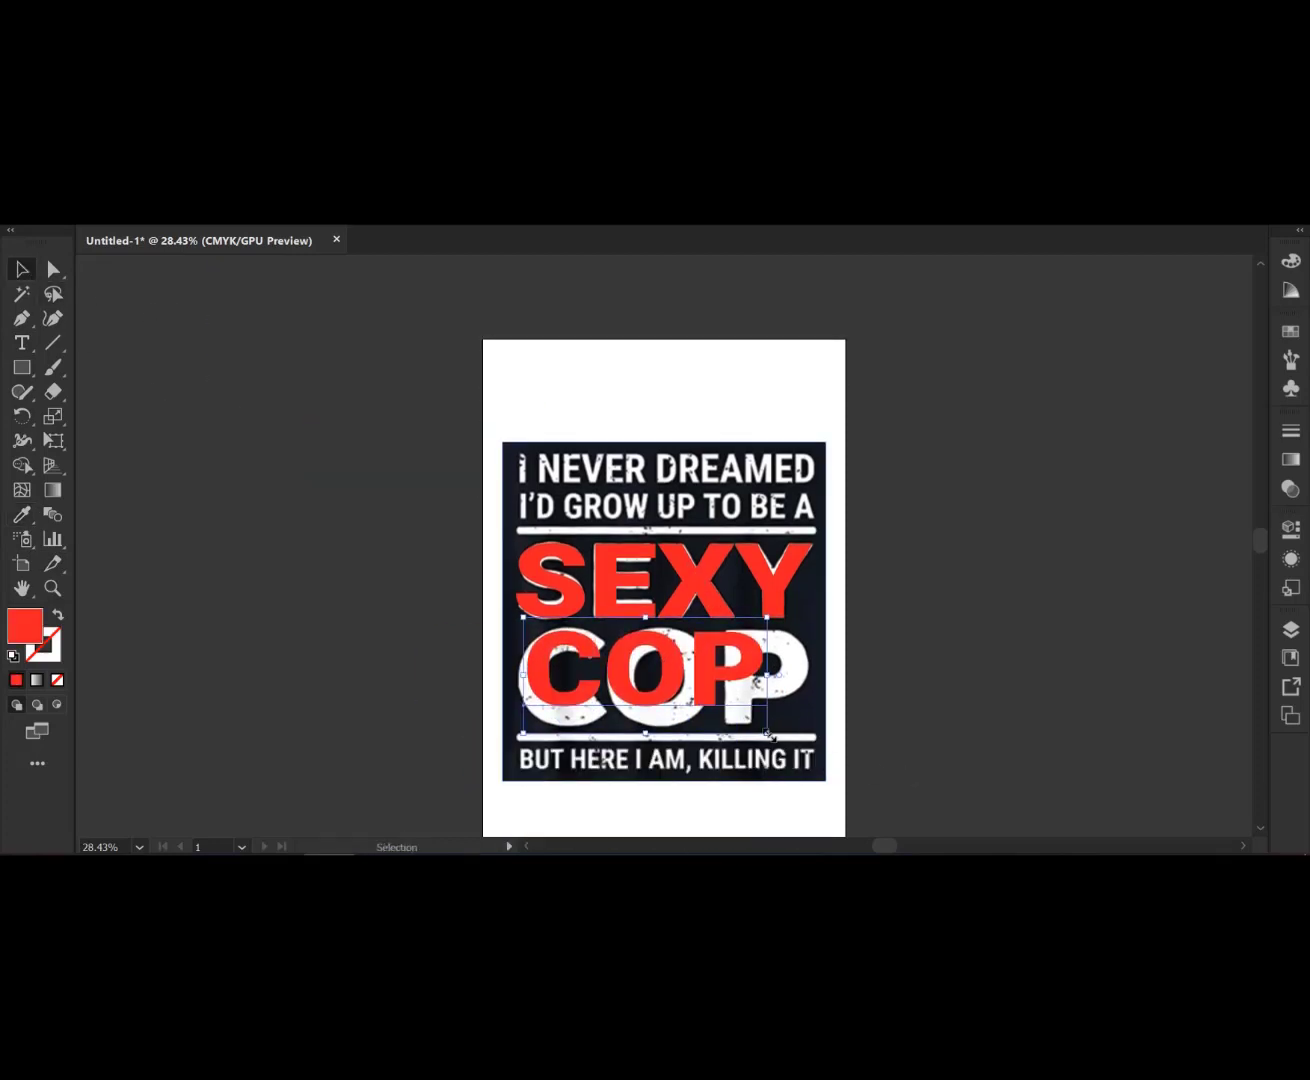
pyautogui.moveTo(766, 735); pyautogui.dragTo(805, 745)
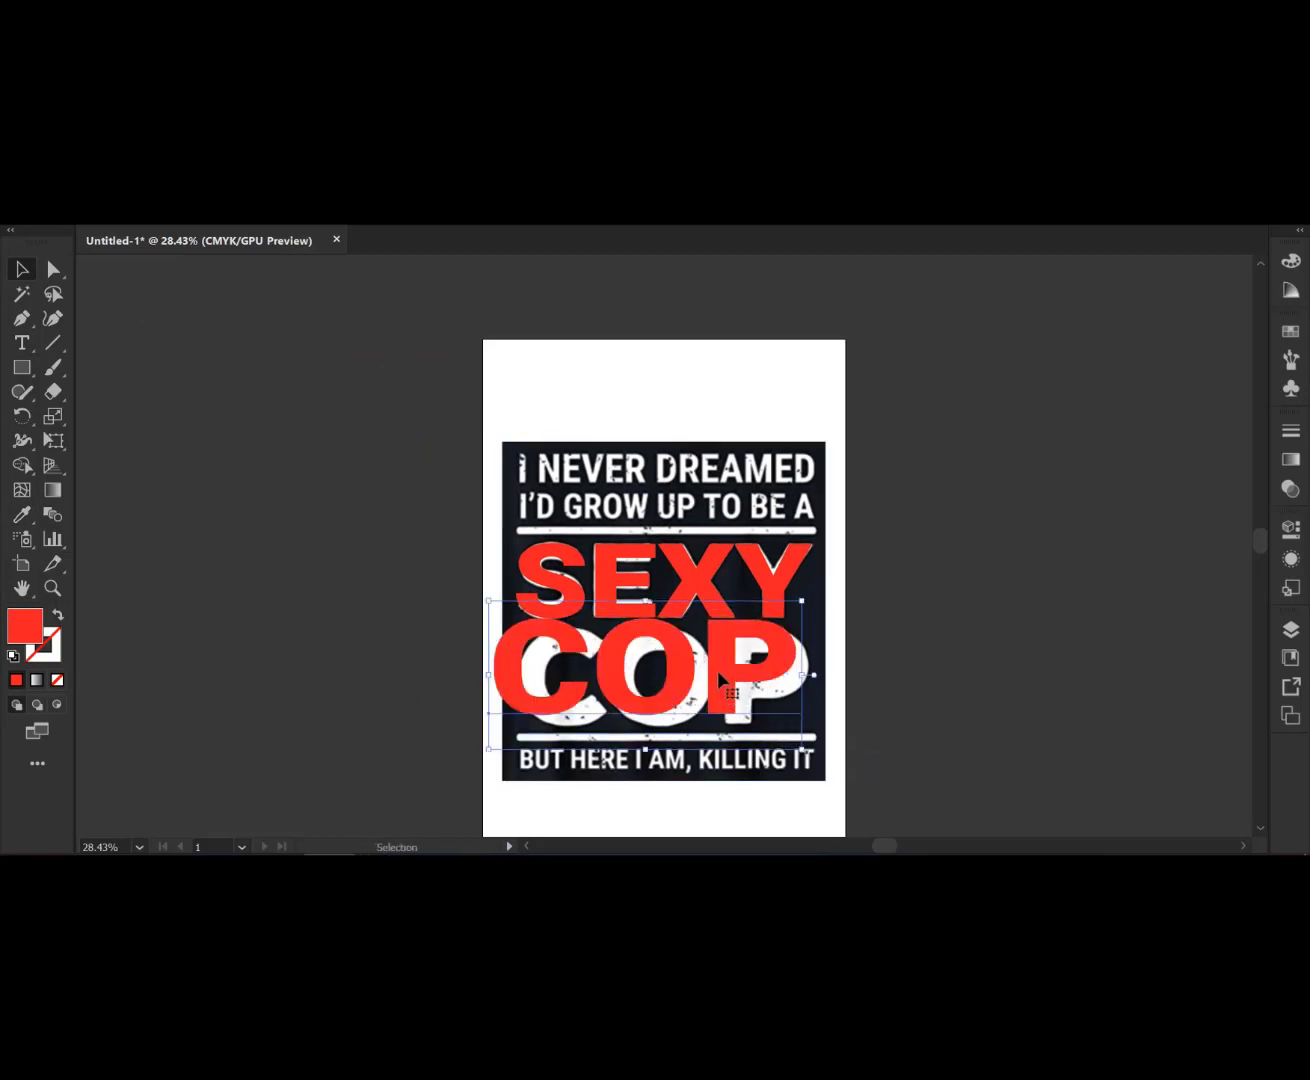
pyautogui.moveTo(718, 671); pyautogui.dragTo(757, 691)
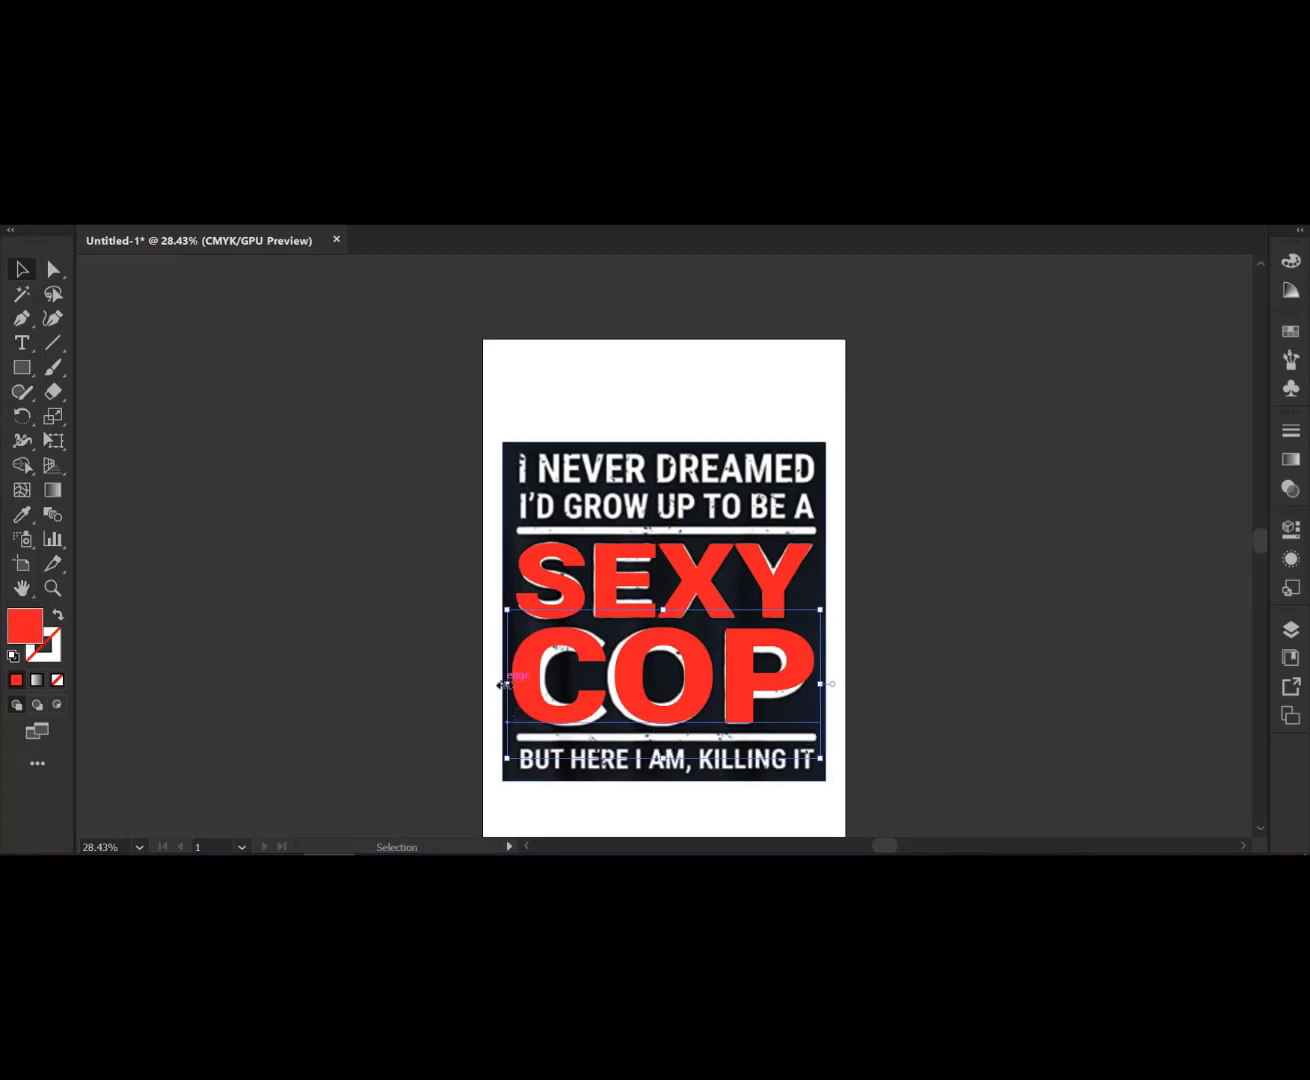
pyautogui.moveTo(507, 685); pyautogui.dragTo(513, 683)
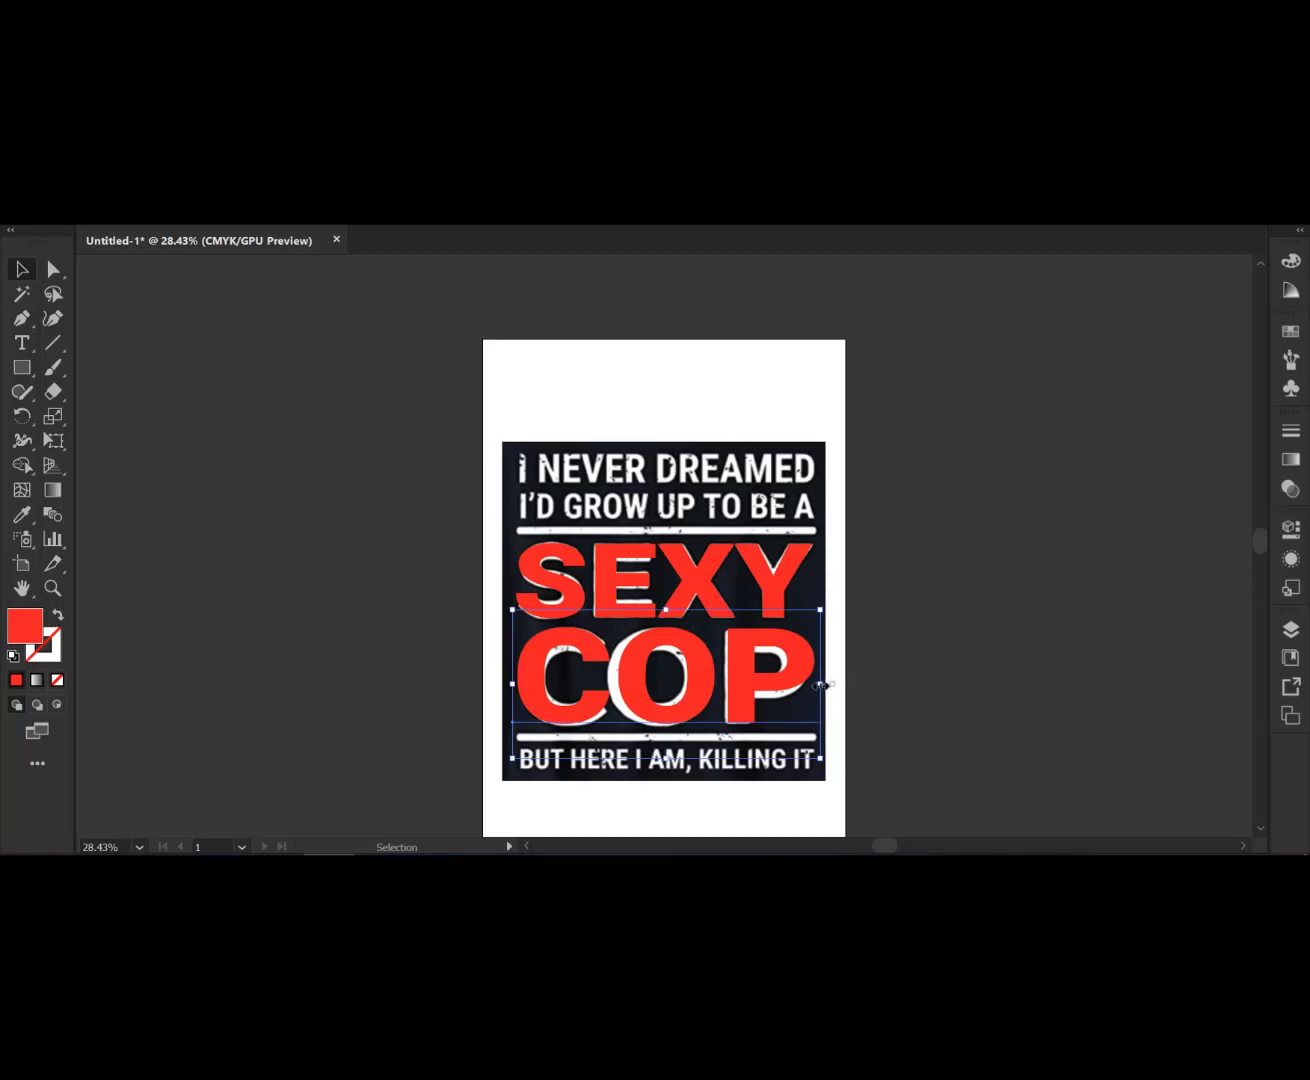
pyautogui.moveTo(820, 685); pyautogui.dragTo(817, 684)
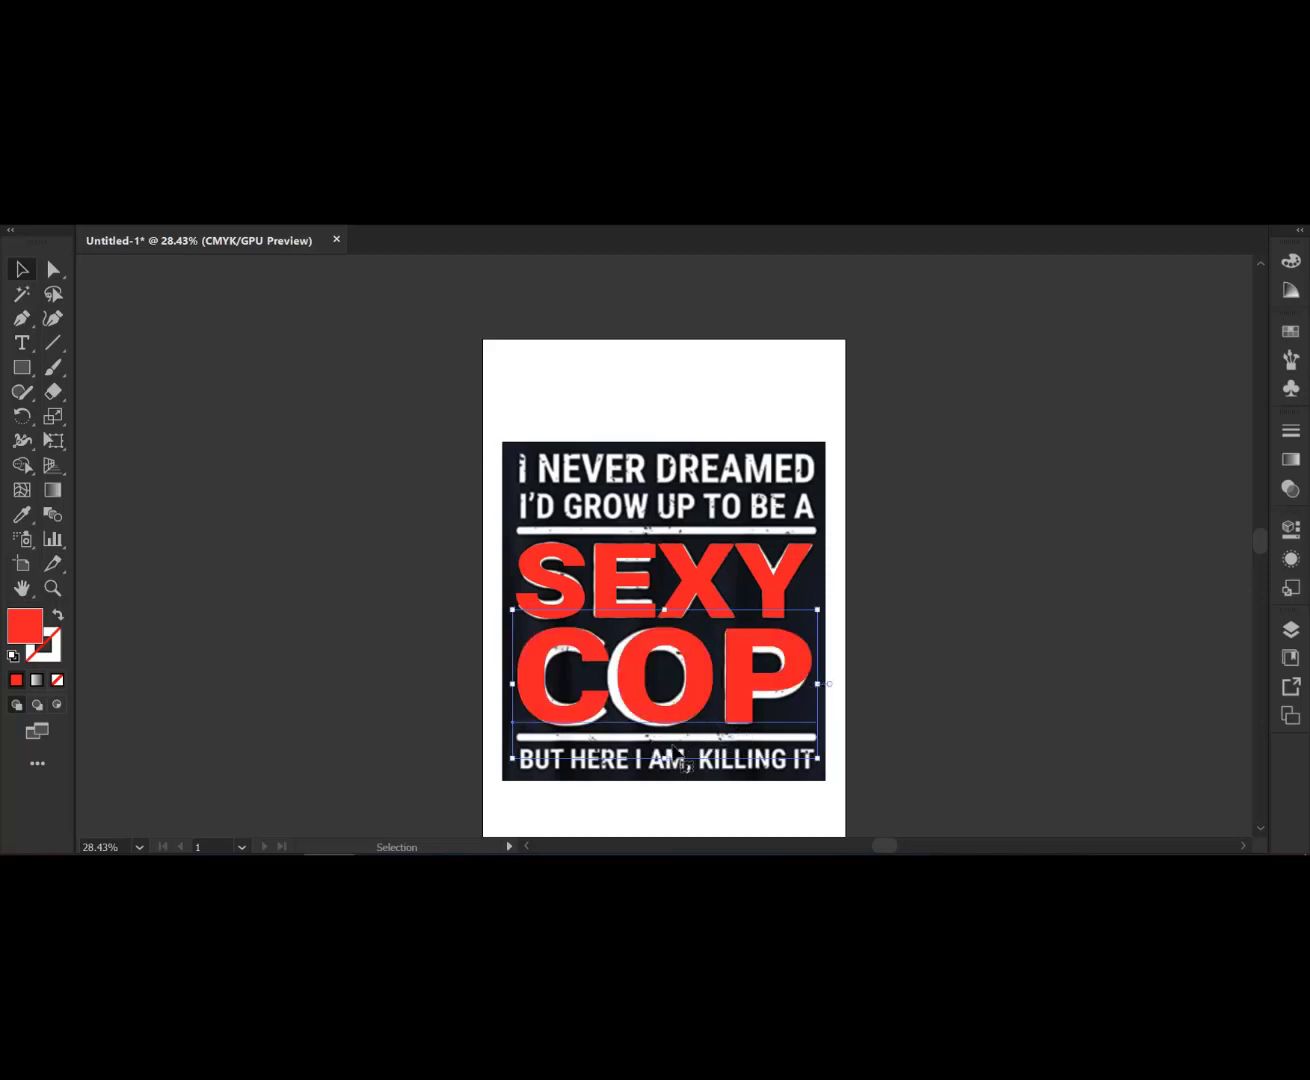
pyautogui.moveTo(667, 761); pyautogui.dragTo(667, 763)
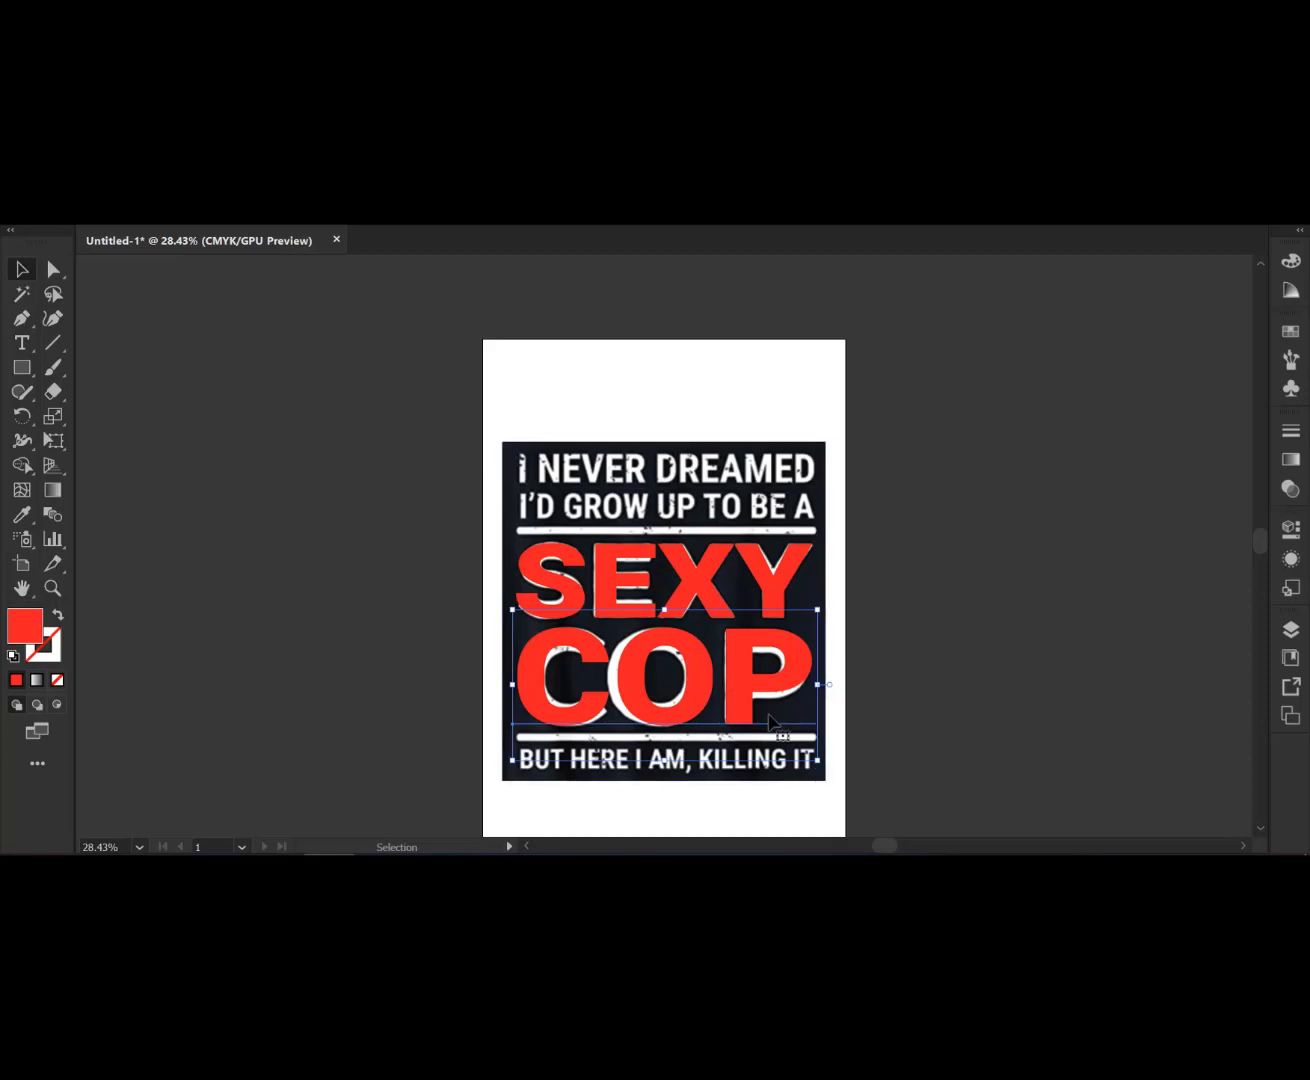
# - Create a new text object containing the letter I
pyautogui.click(24, 345)
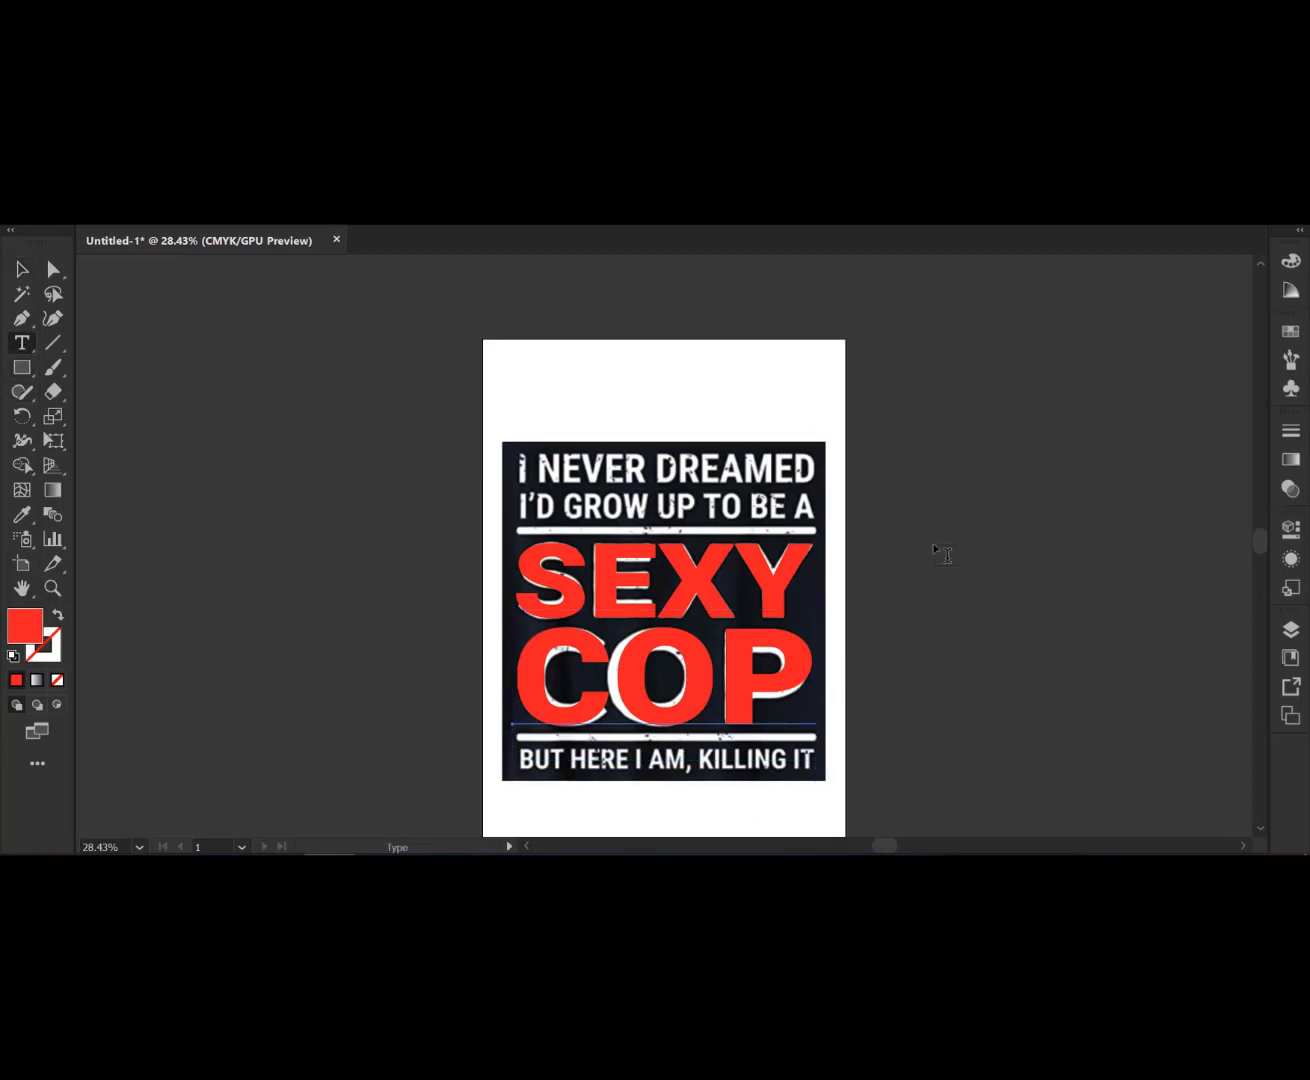
pyautogui.scroll(2, 355, 392)
pyautogui.click(420, 318)
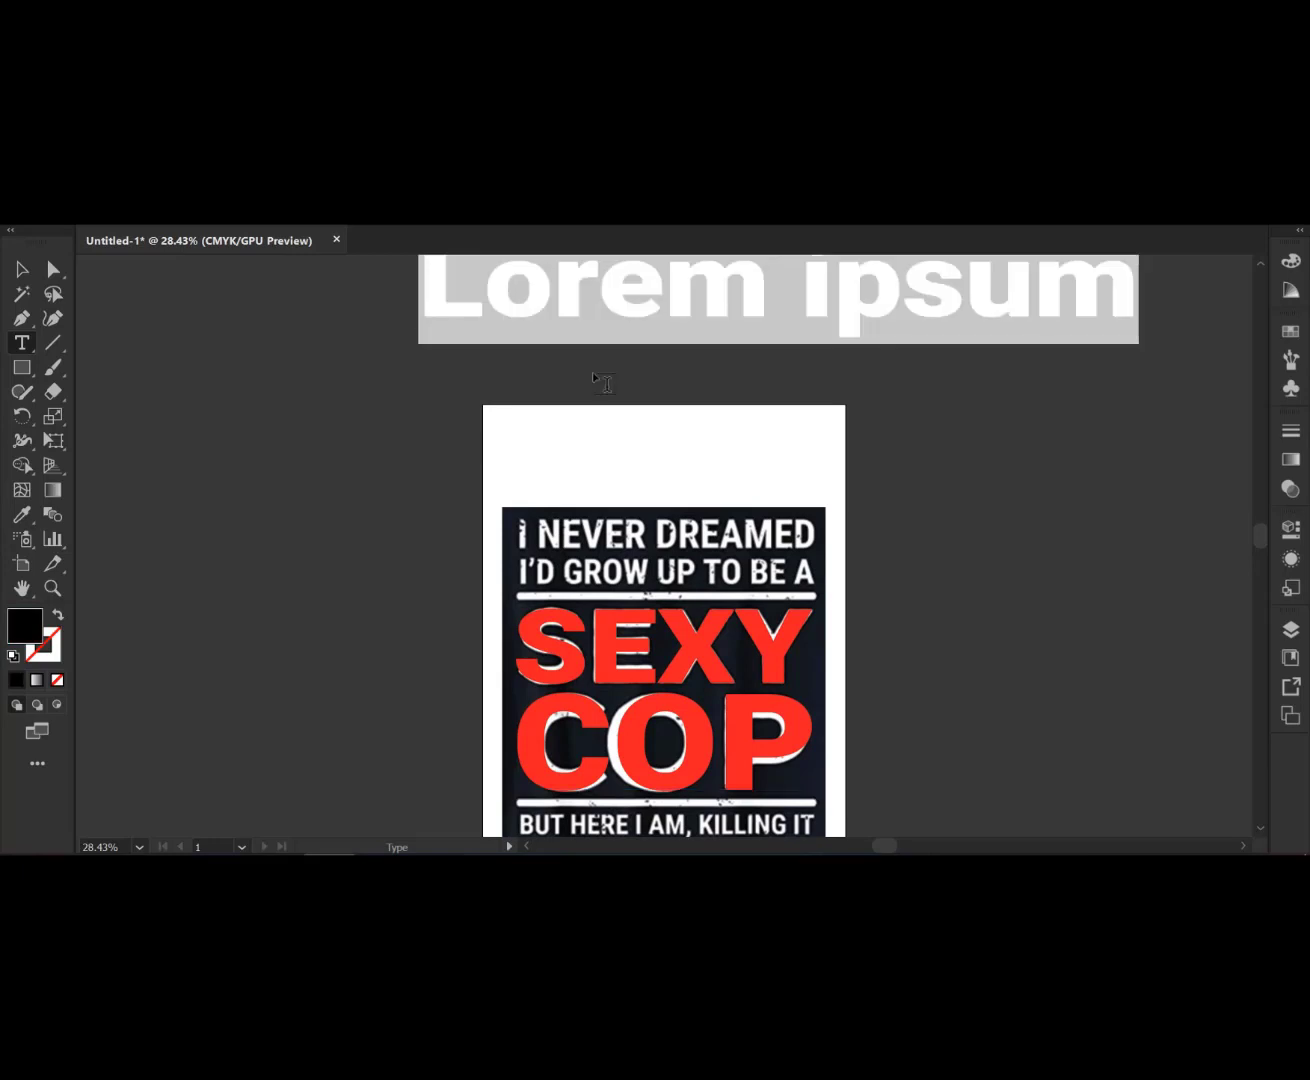
pyautogui.write('I')
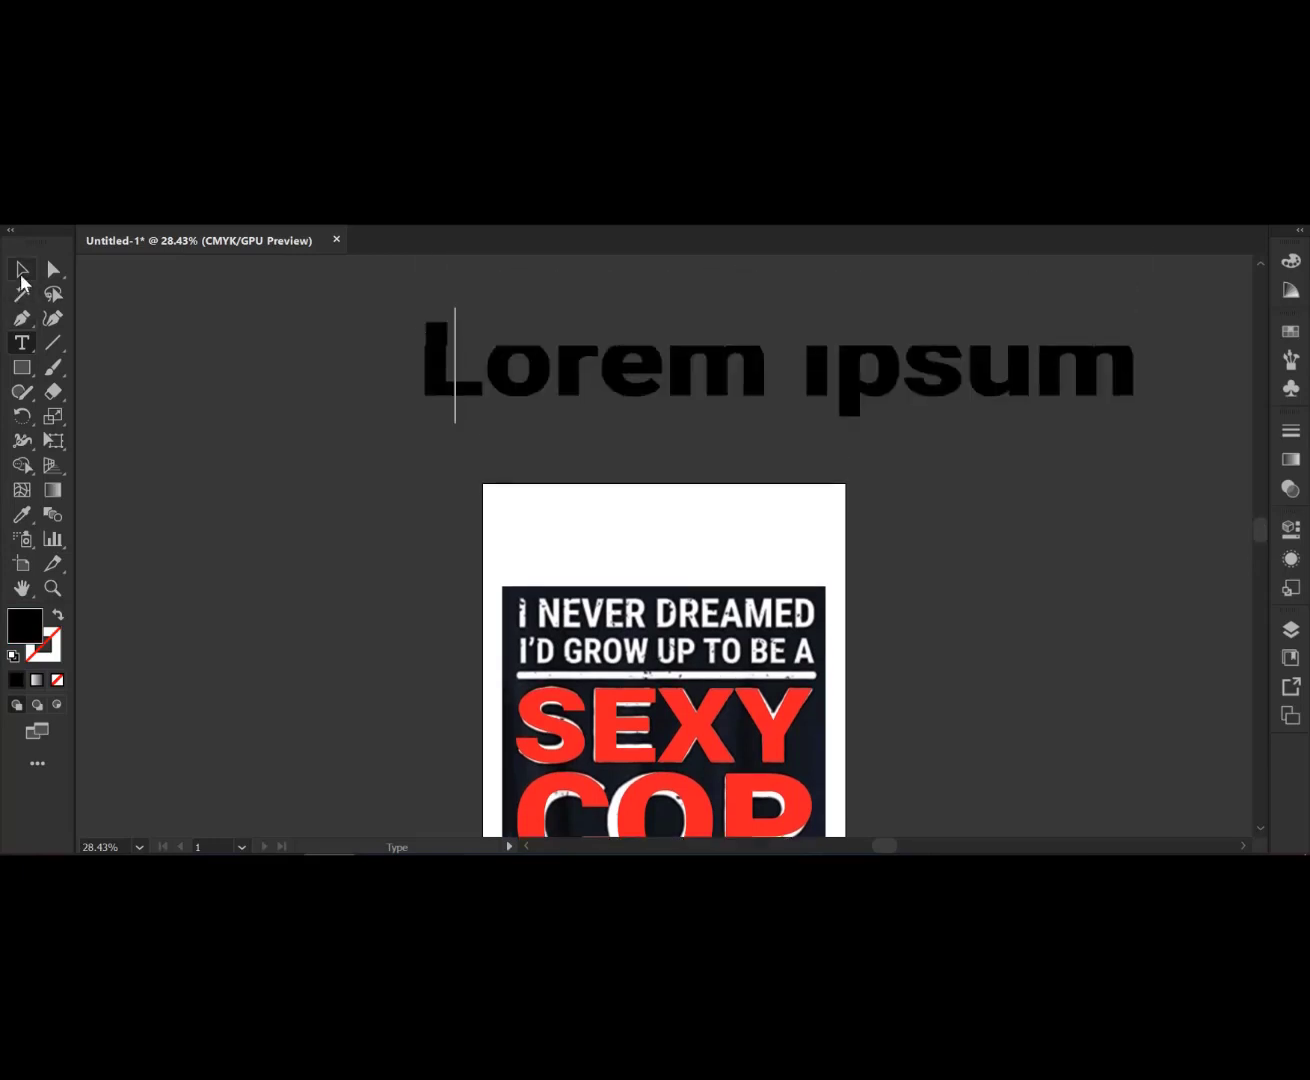
pyautogui.press('Escape')
# - Move the I text onto the artboard below the design
pyautogui.moveTo(450, 367); pyautogui.dragTo(575, 400)
pyautogui.scroll(-1, 478, 465)
pyautogui.scroll(-1, 478, 465)
pyautogui.moveTo(555, 321); pyautogui.dragTo(285, 564)
pyautogui.scroll(-2, 290, 498)
pyautogui.moveTo(291, 498); pyautogui.dragTo(532, 746)
pyautogui.scroll(-1, 958, 607)
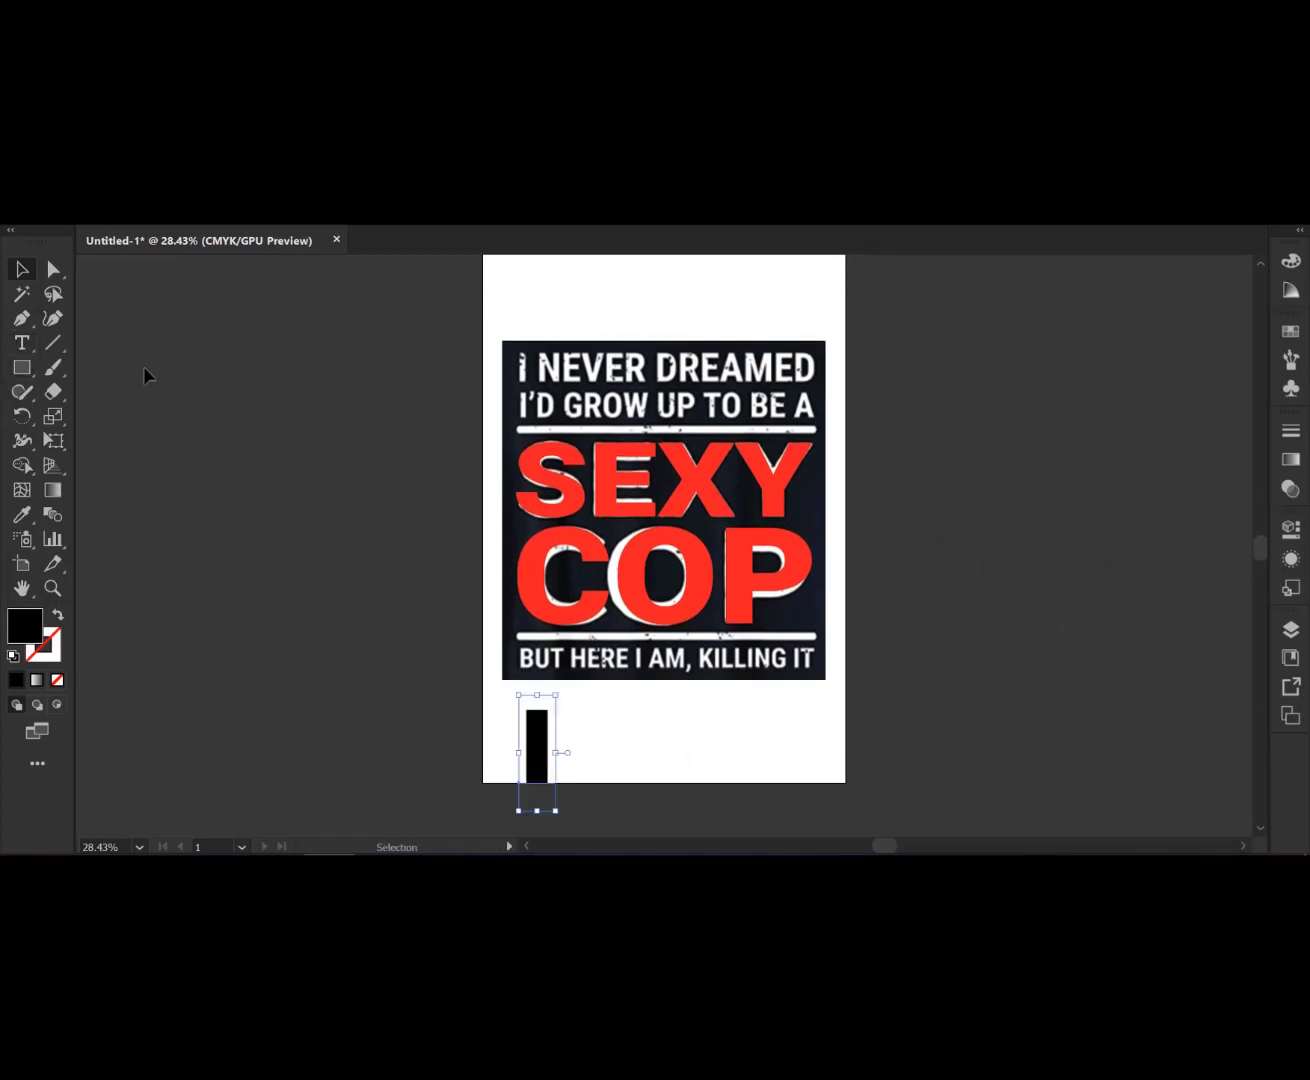
# - Extend the text to read I NEVER DREAMED
pyautogui.click(23, 343)
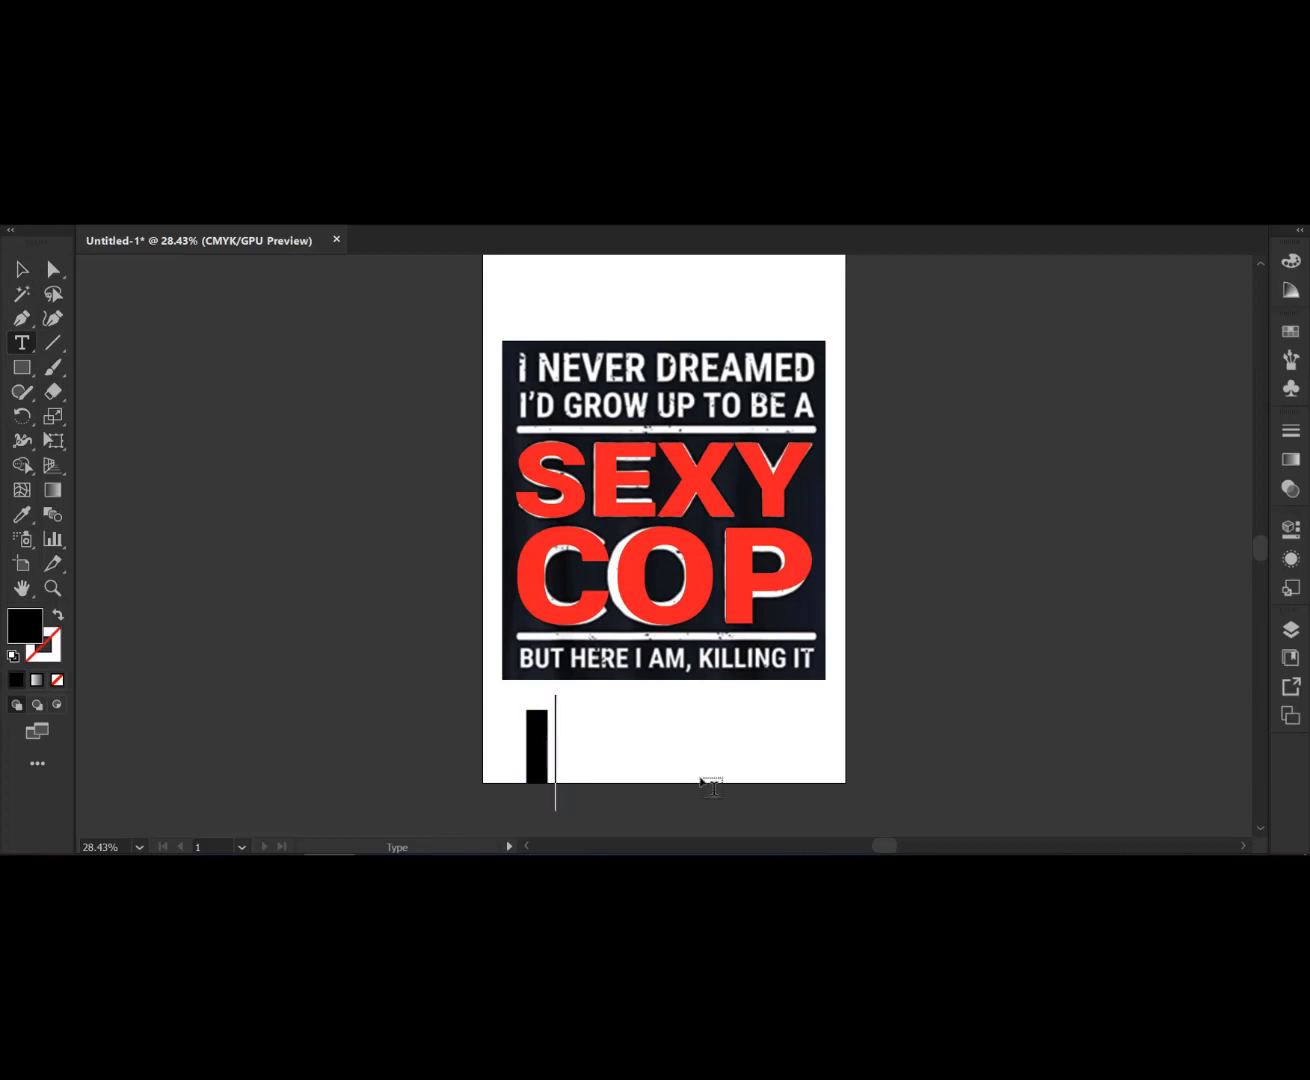
pyautogui.write('N')
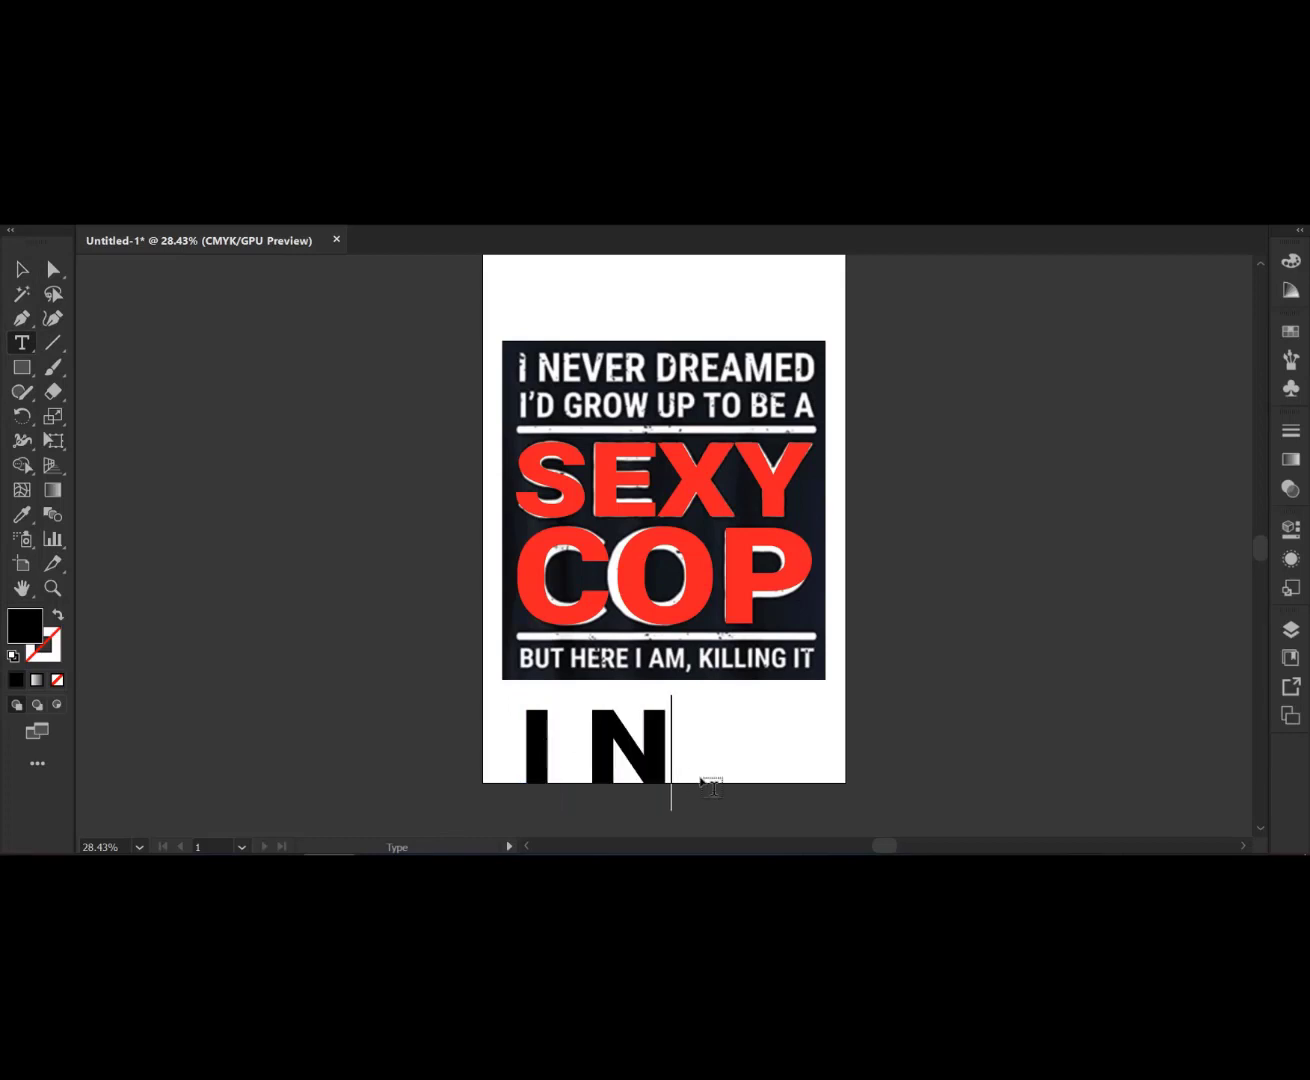
pyautogui.press('BackSpace')
pyautogui.press('BackSpace')
pyautogui.press('BackSpace')
pyautogui.write('I ')
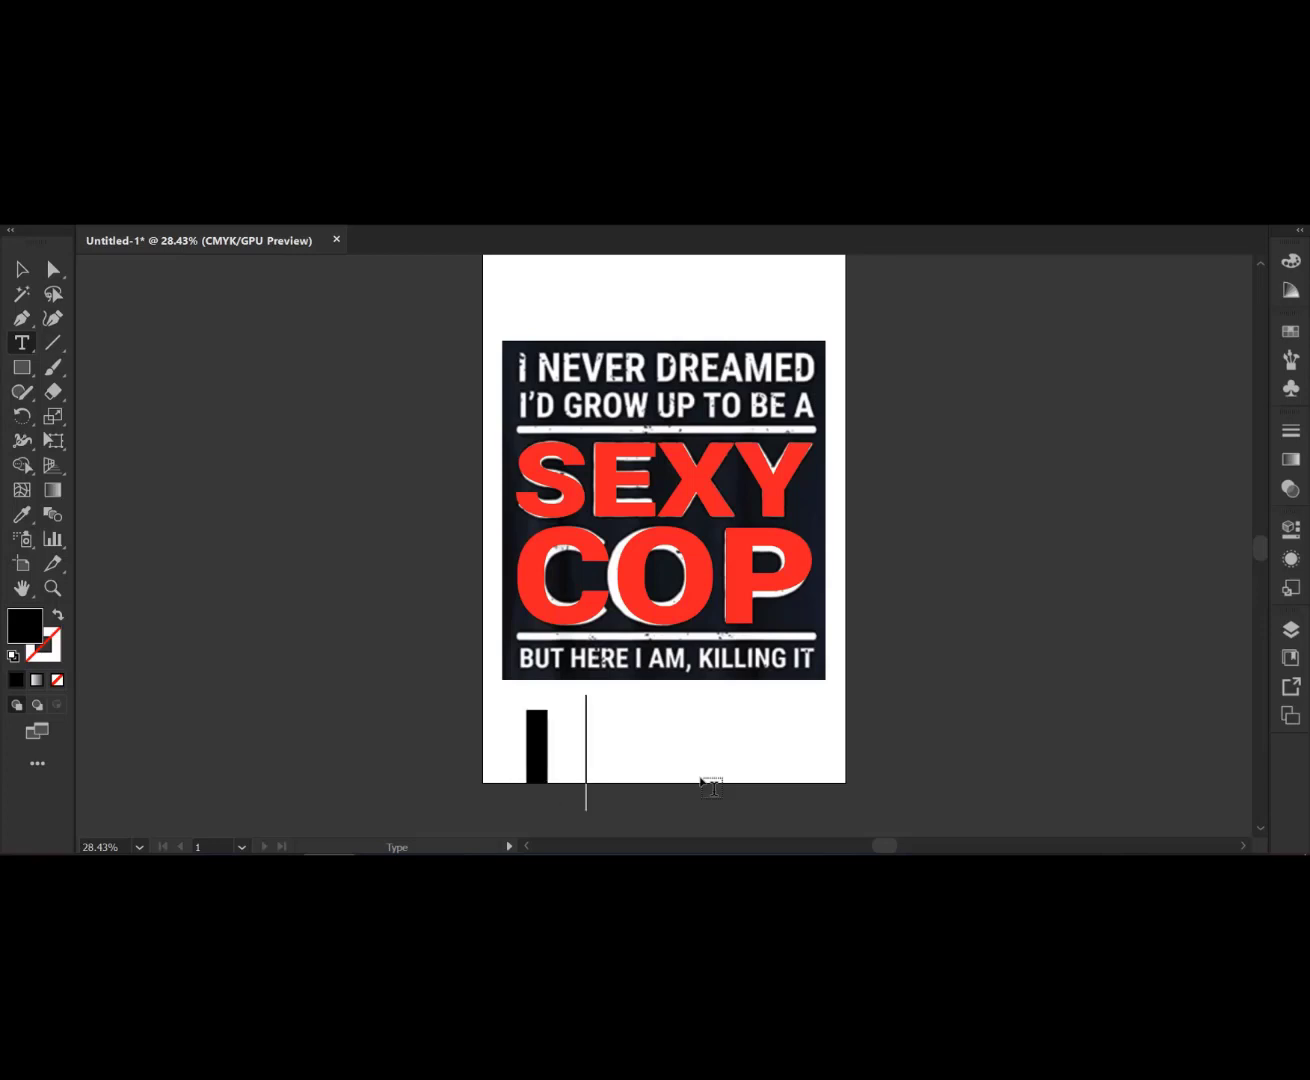
pyautogui.write('N')
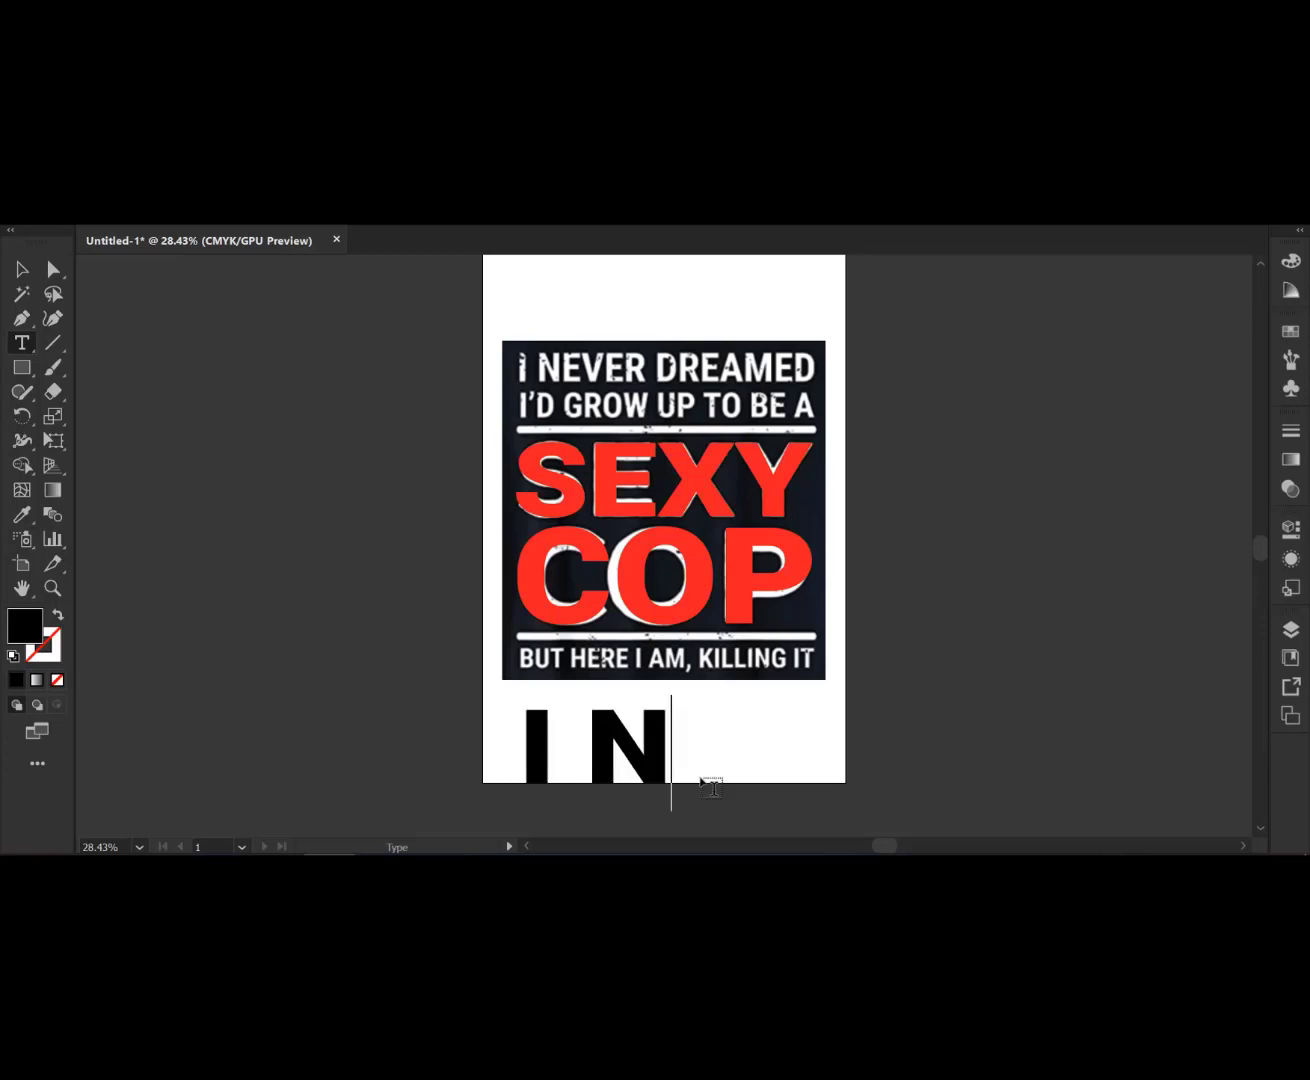
pyautogui.write('EVER')
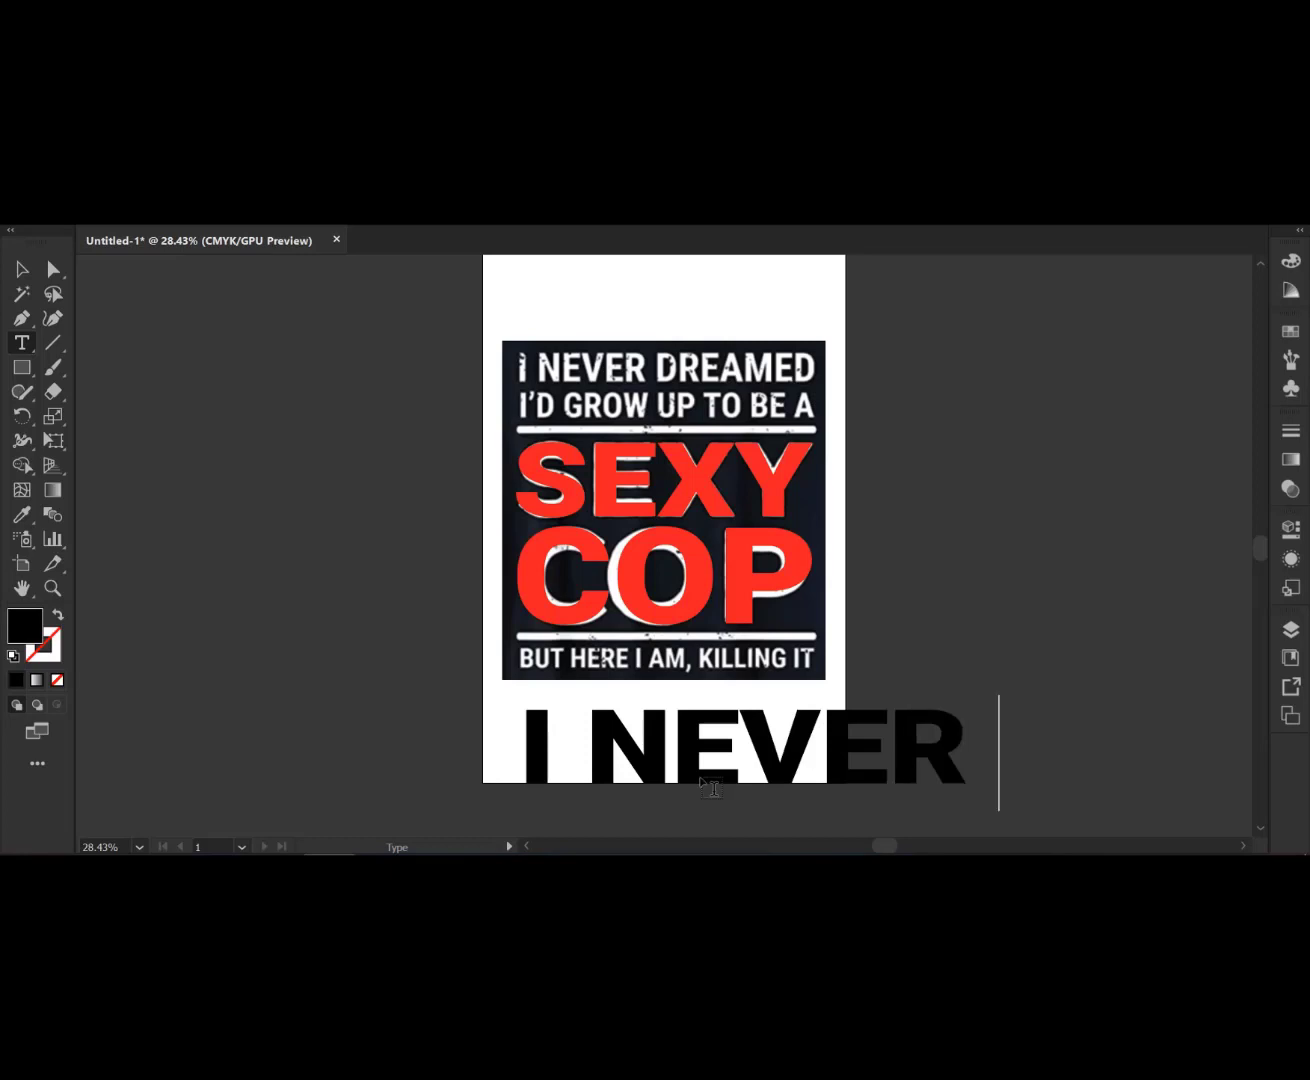
pyautogui.write(' D')
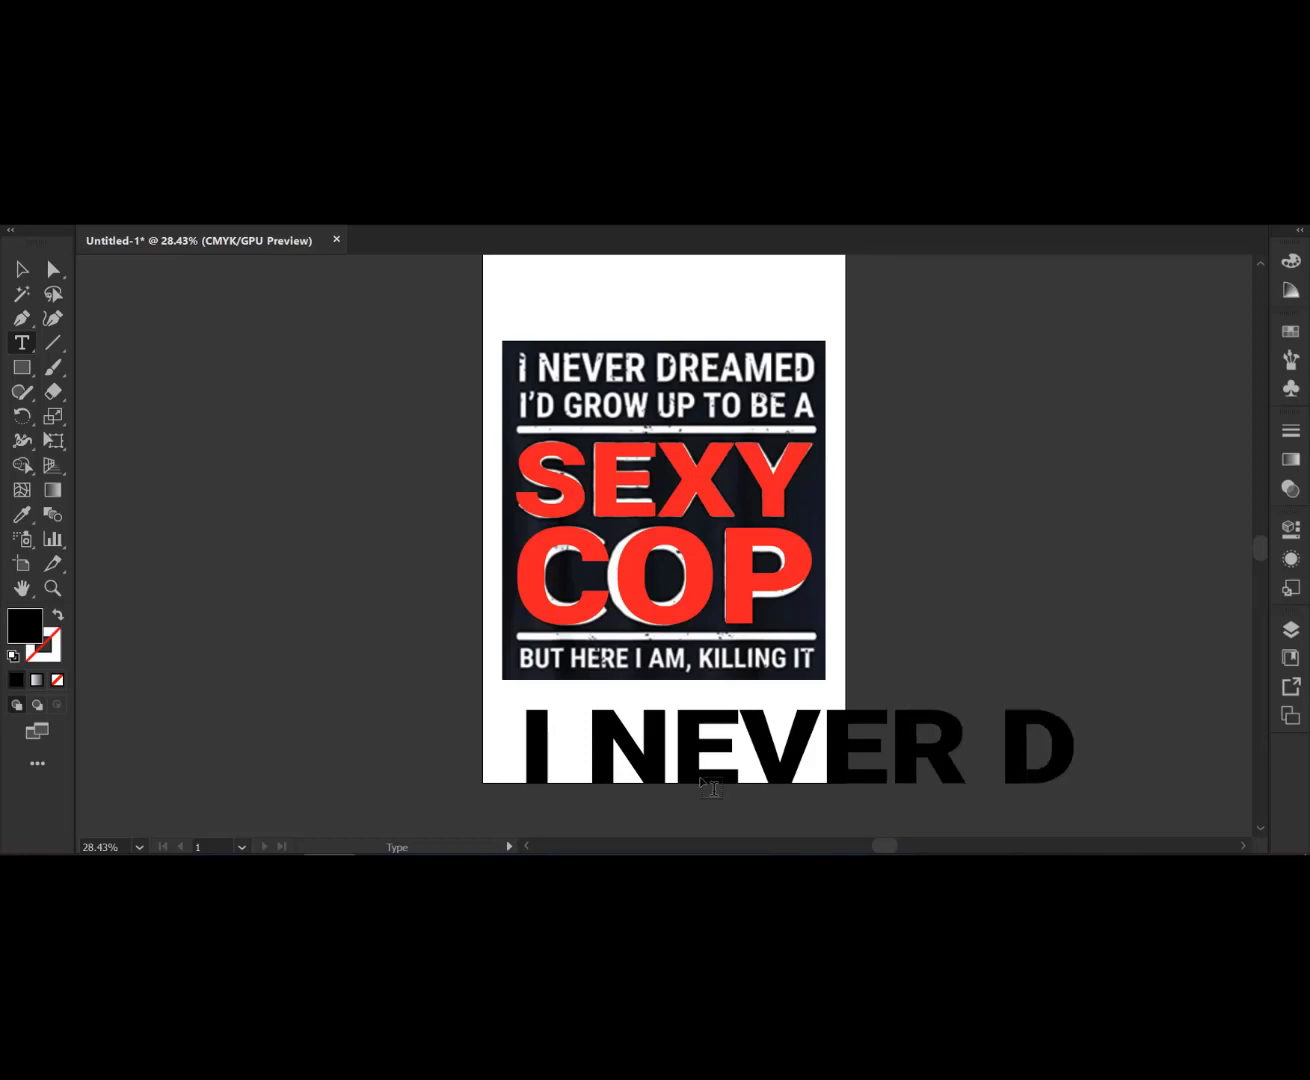
pyautogui.write('R')
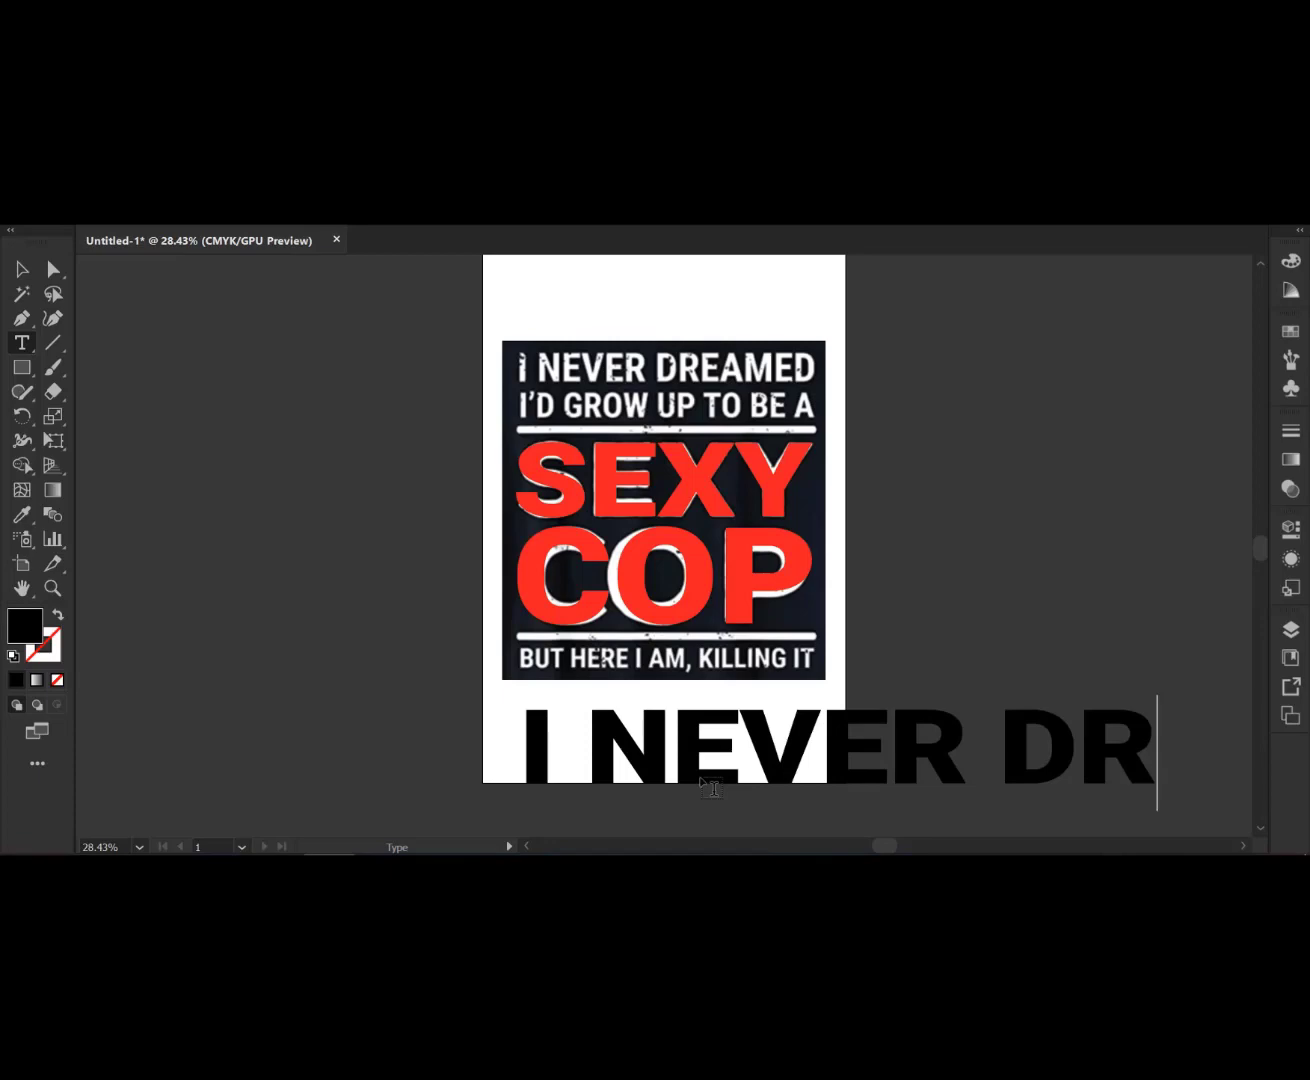
pyautogui.write('EAMED')
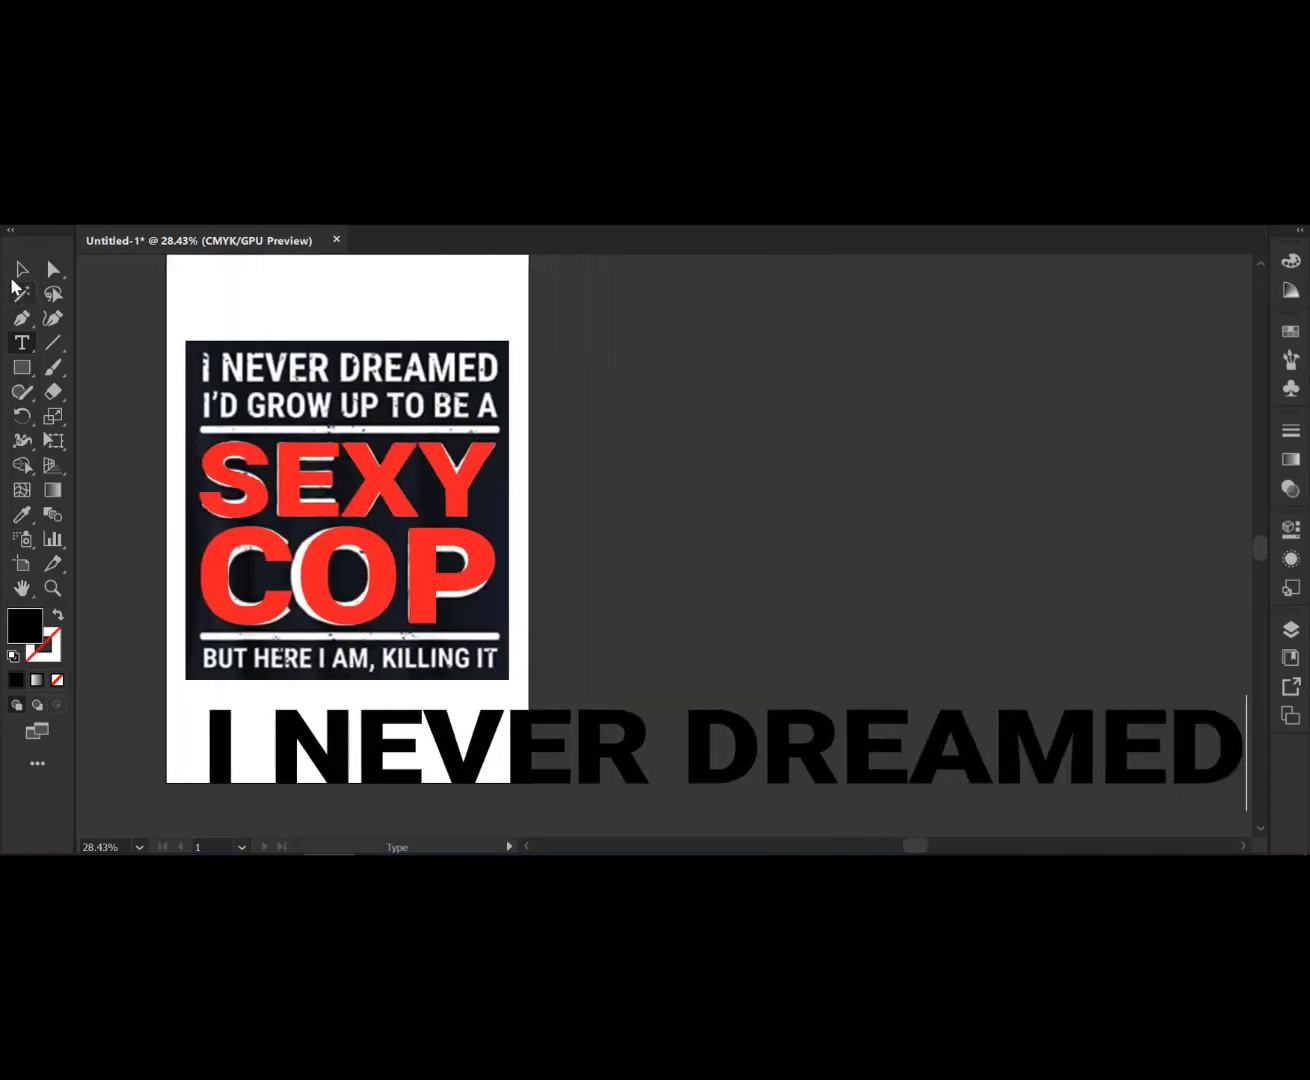
# - Fill the I NEVER DREAMED text with red from the swatches
pyautogui.click(18, 273)
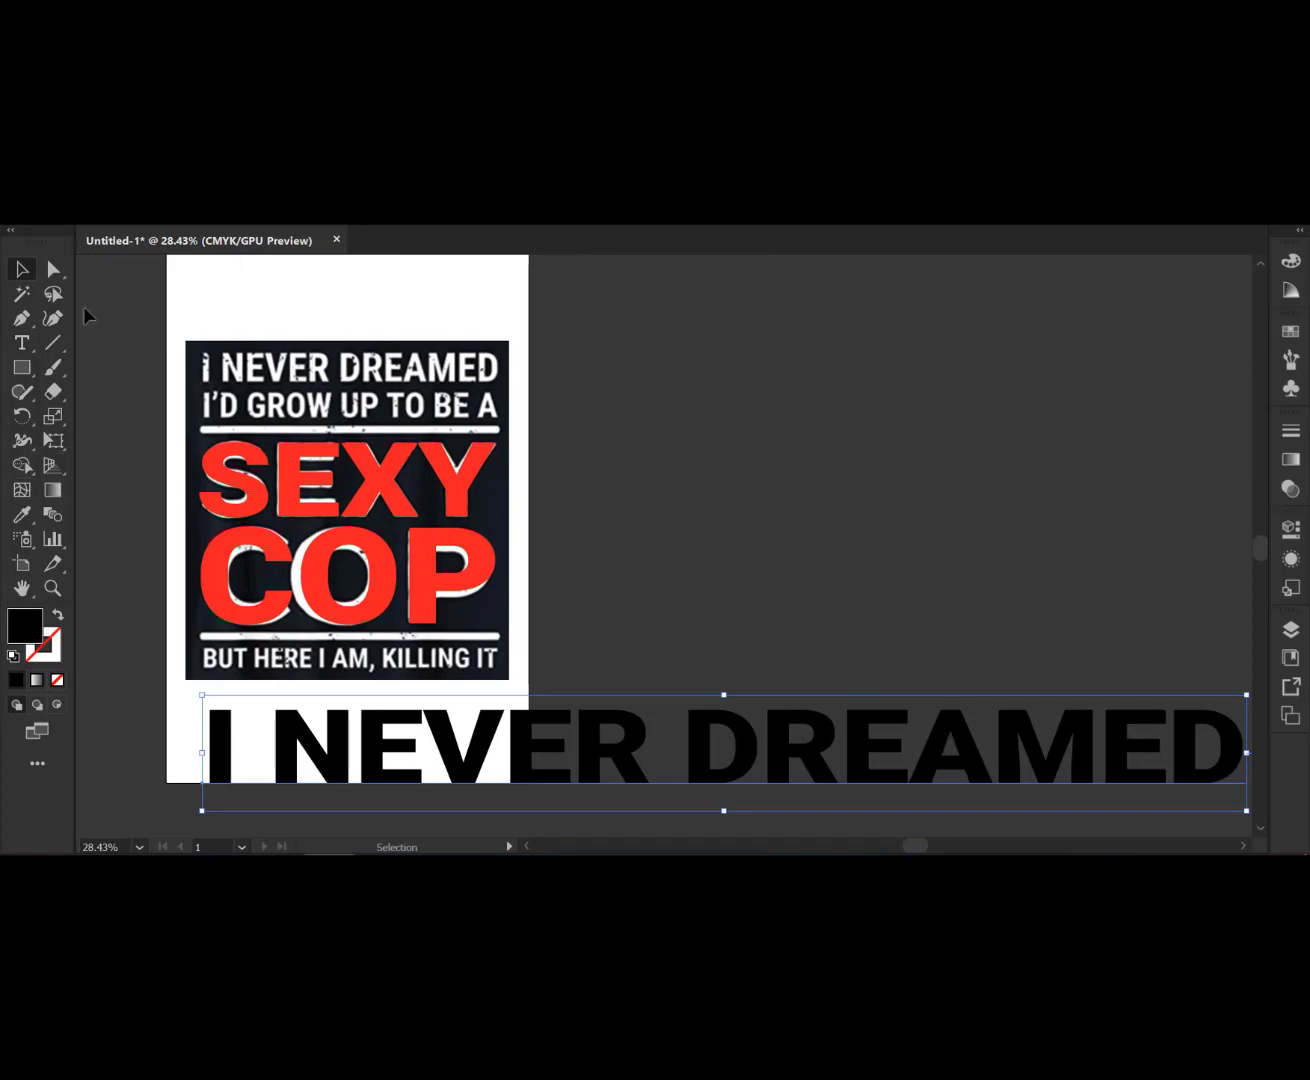
pyautogui.click(104, 221)
pyautogui.click(78, 240)
pyautogui.click(69, 240)
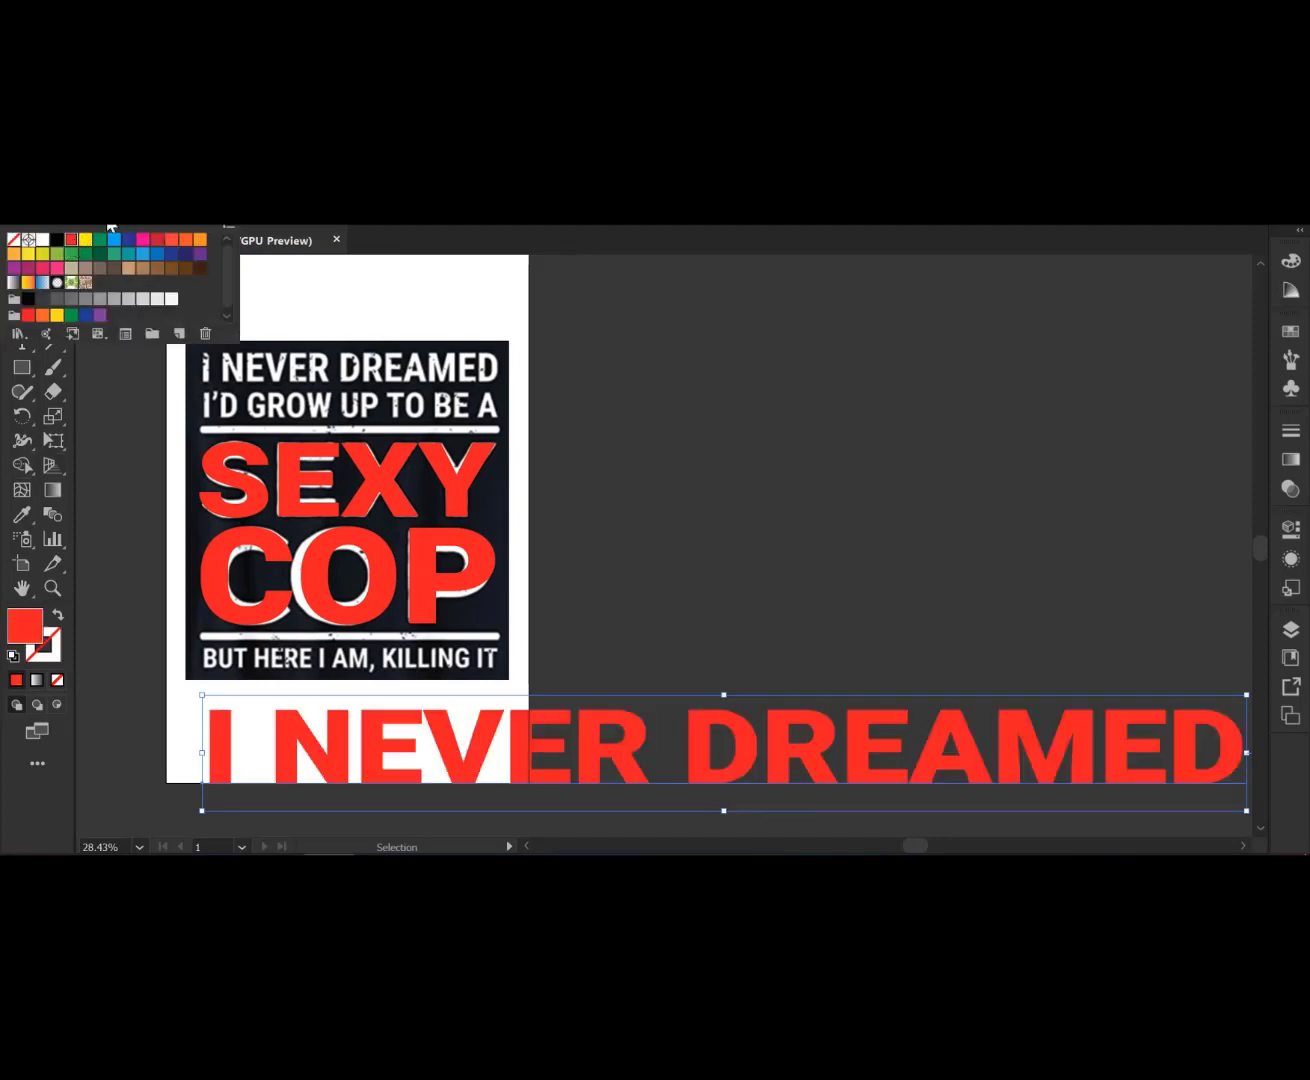
pyautogui.click(106, 221)
# - Move the I NEVER DREAMED text onto the design's top line and shrink it
pyautogui.moveTo(1206, 769); pyautogui.dragTo(496, 396)
pyautogui.hotkey('ctrl', '+')
pyautogui.hotkey('ctrl', '+')
pyautogui.hotkey('ctrl', '+')
pyautogui.moveTo(371, 458); pyautogui.dragTo(744, 542)
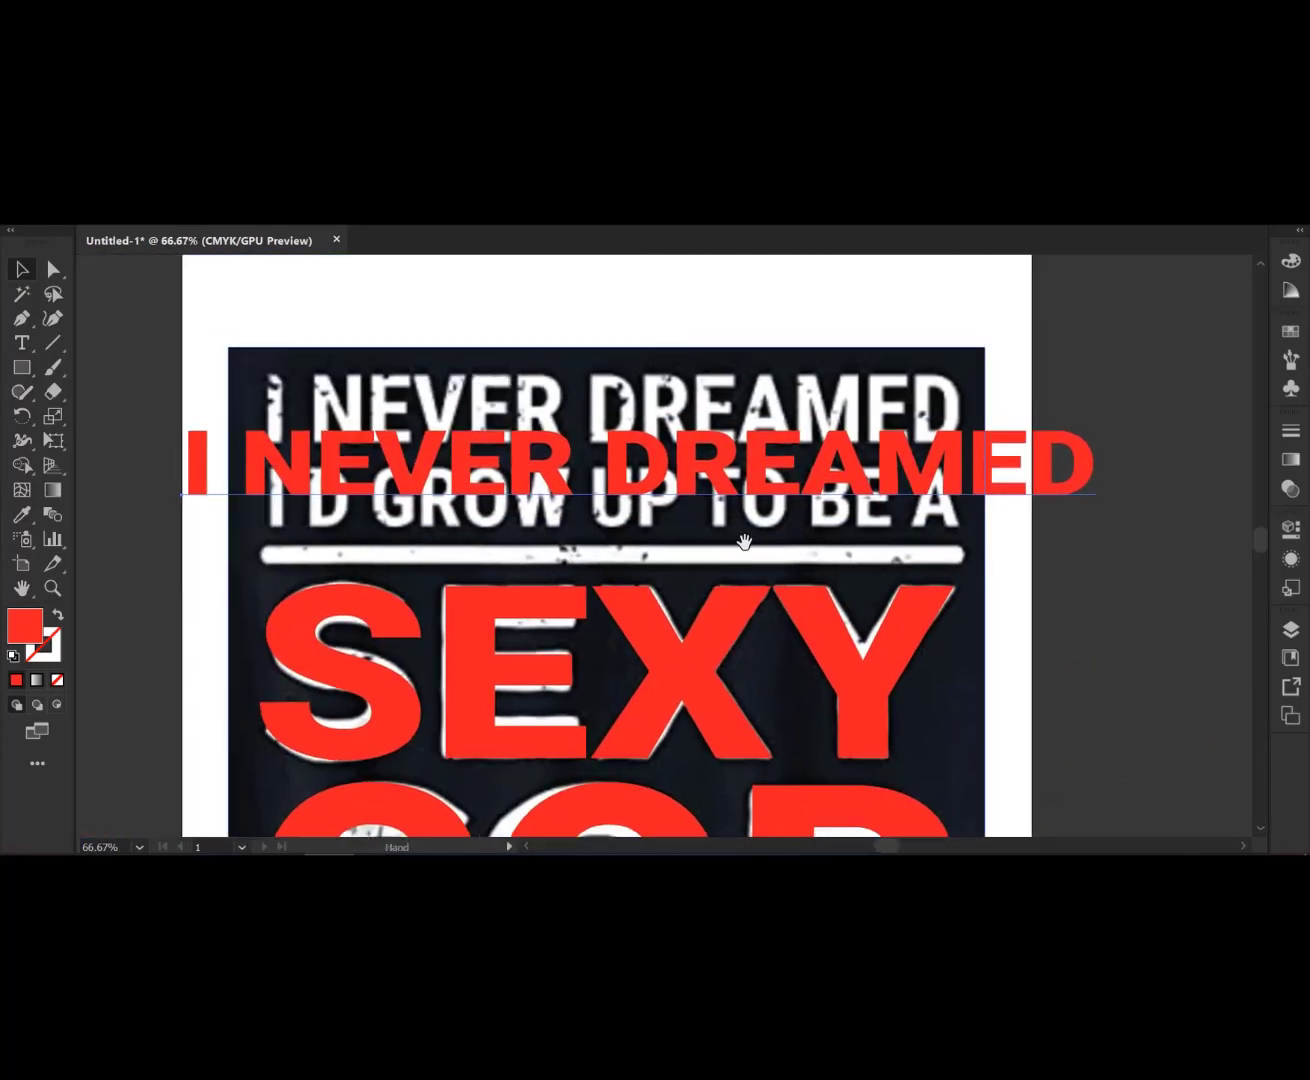
pyautogui.moveTo(1097, 496); pyautogui.dragTo(1066, 497)
pyautogui.moveTo(752, 478); pyautogui.dragTo(602, 398)
pyautogui.moveTo(737, 422); pyautogui.dragTo(804, 452)
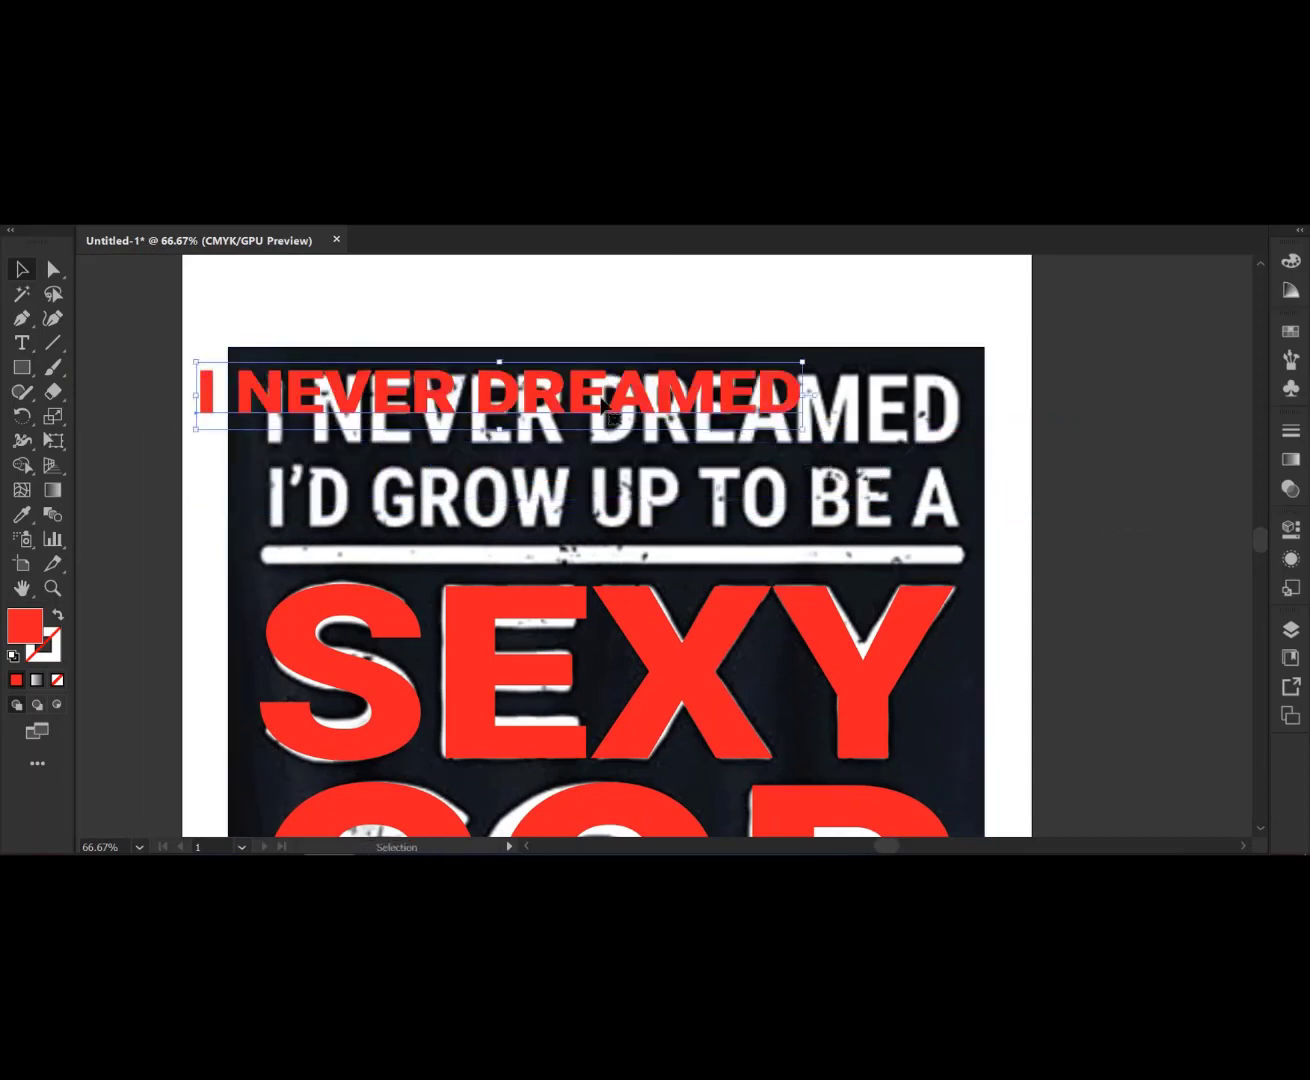
# - Scale and position the text so it covers the original I NEVER DREAMED line
pyautogui.moveTo(610, 406); pyautogui.dragTo(671, 416)
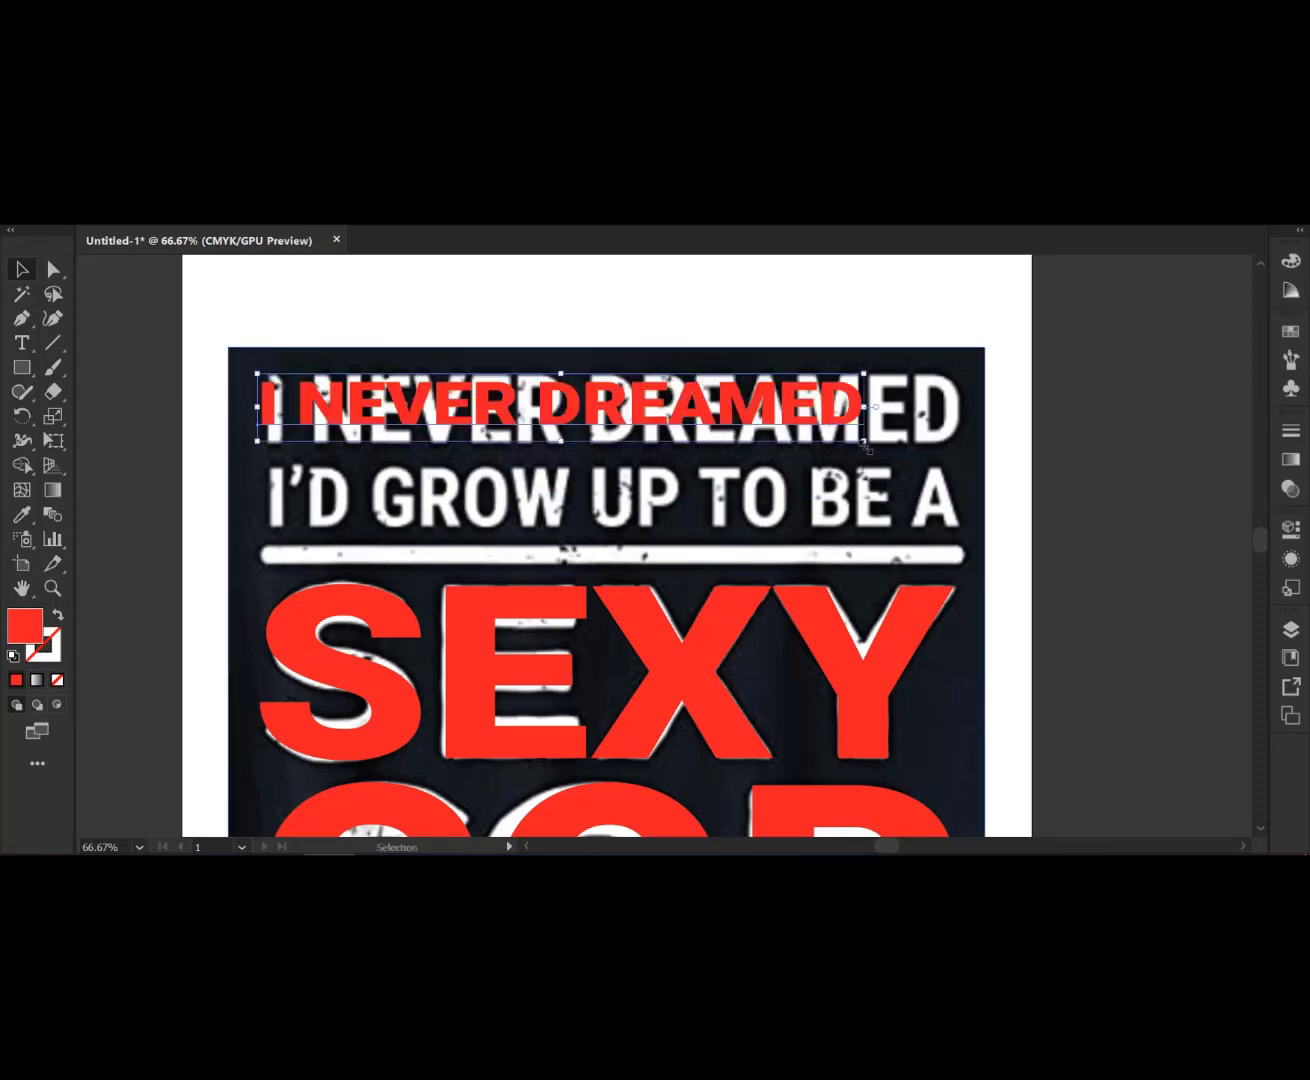
pyautogui.moveTo(865, 447); pyautogui.dragTo(926, 448)
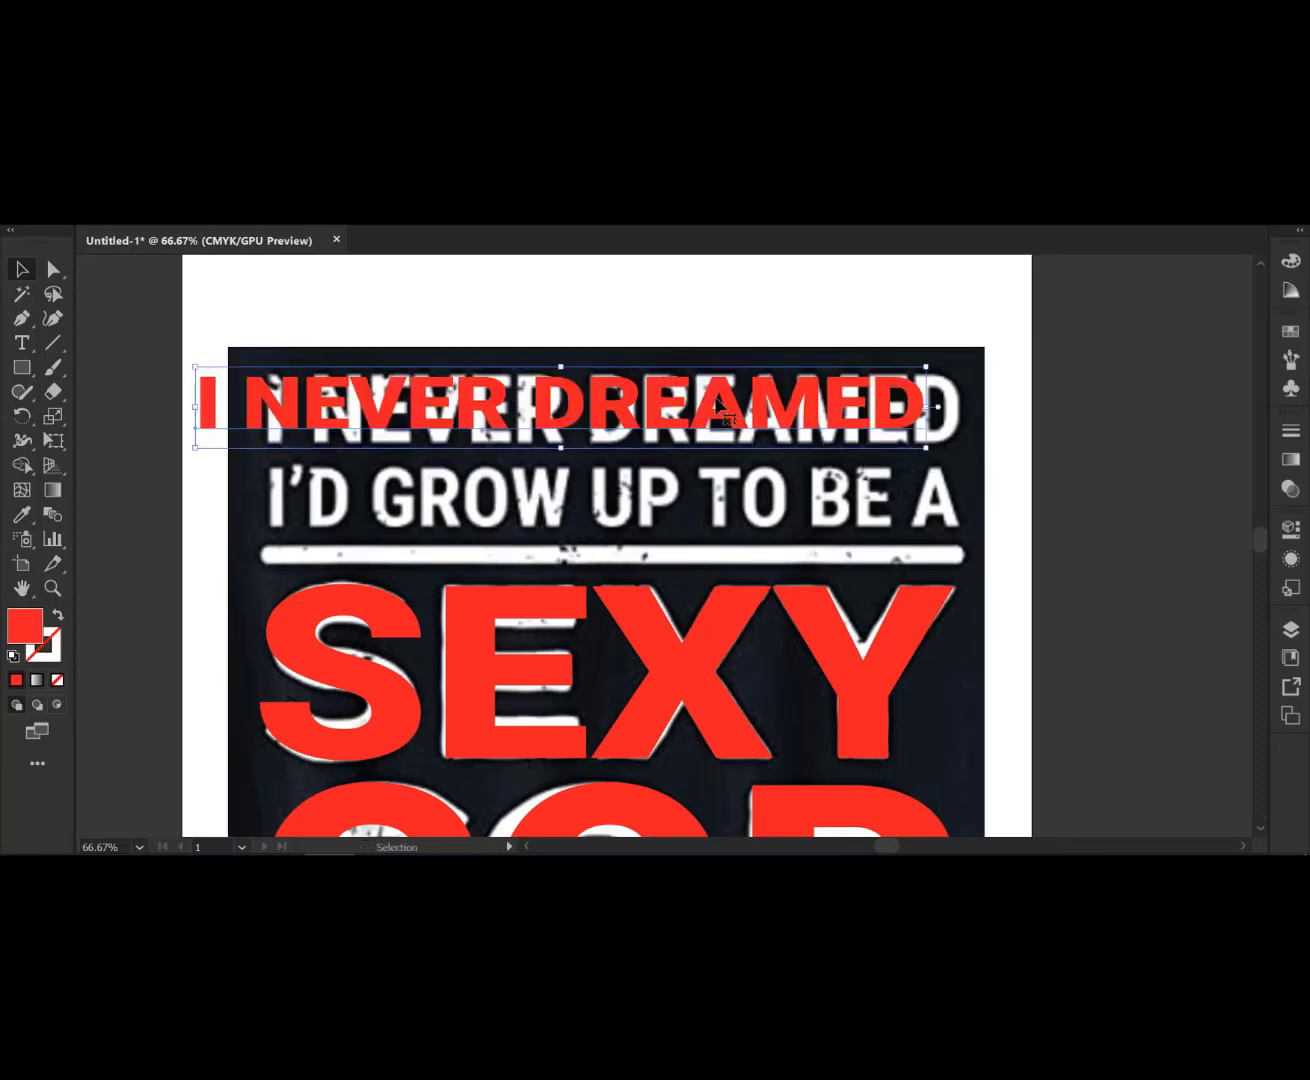
pyautogui.moveTo(717, 406); pyautogui.dragTo(784, 404)
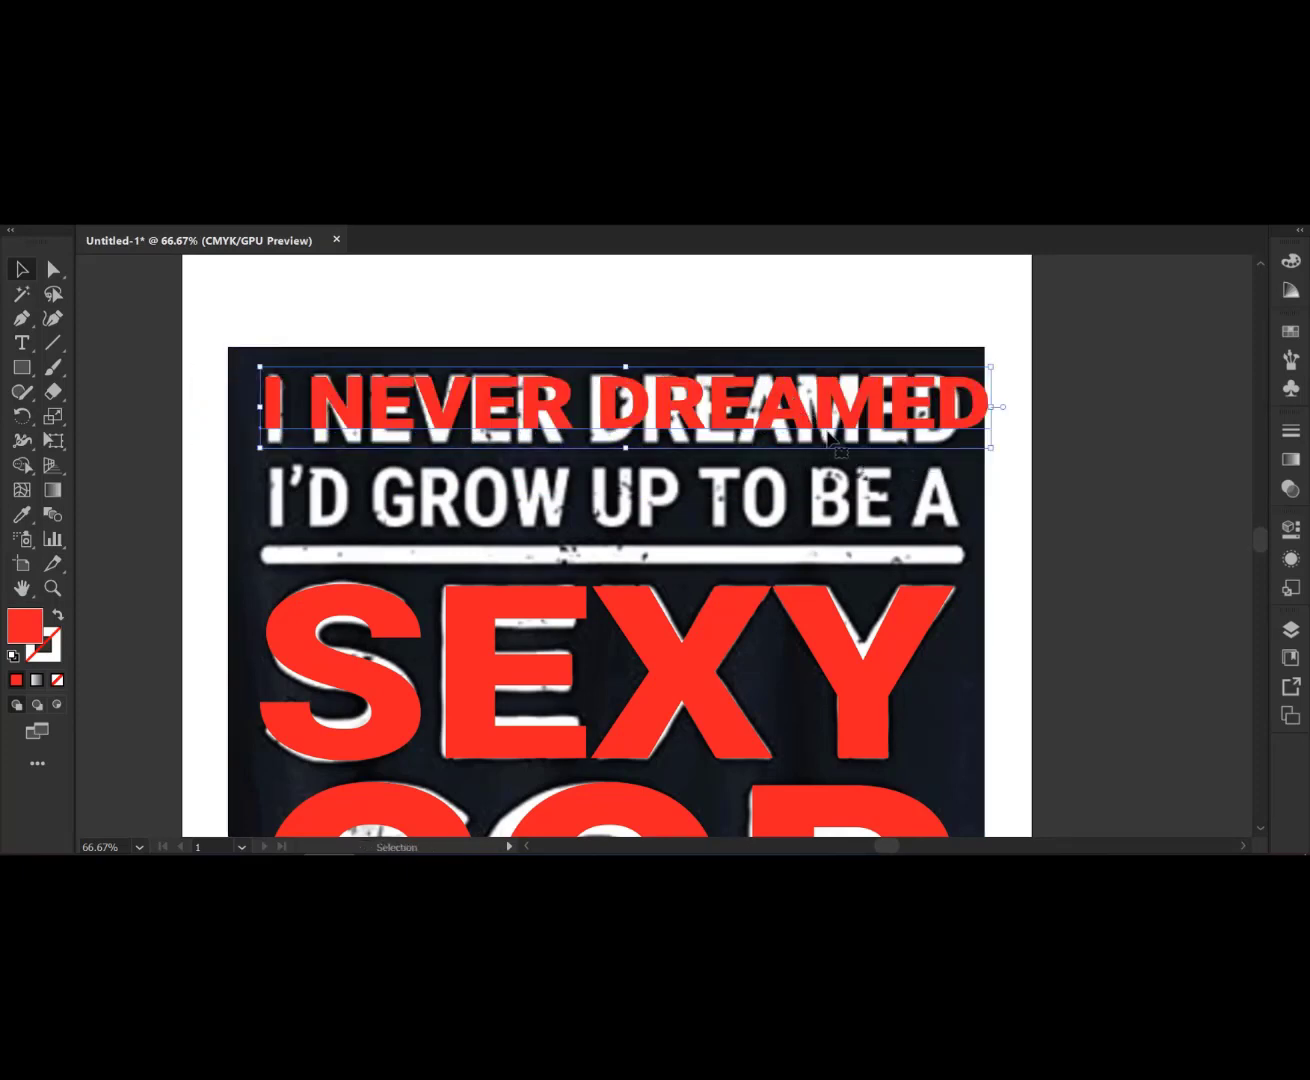
pyautogui.moveTo(990, 407); pyautogui.dragTo(960, 408)
pyautogui.moveTo(610, 449); pyautogui.dragTo(612, 466)
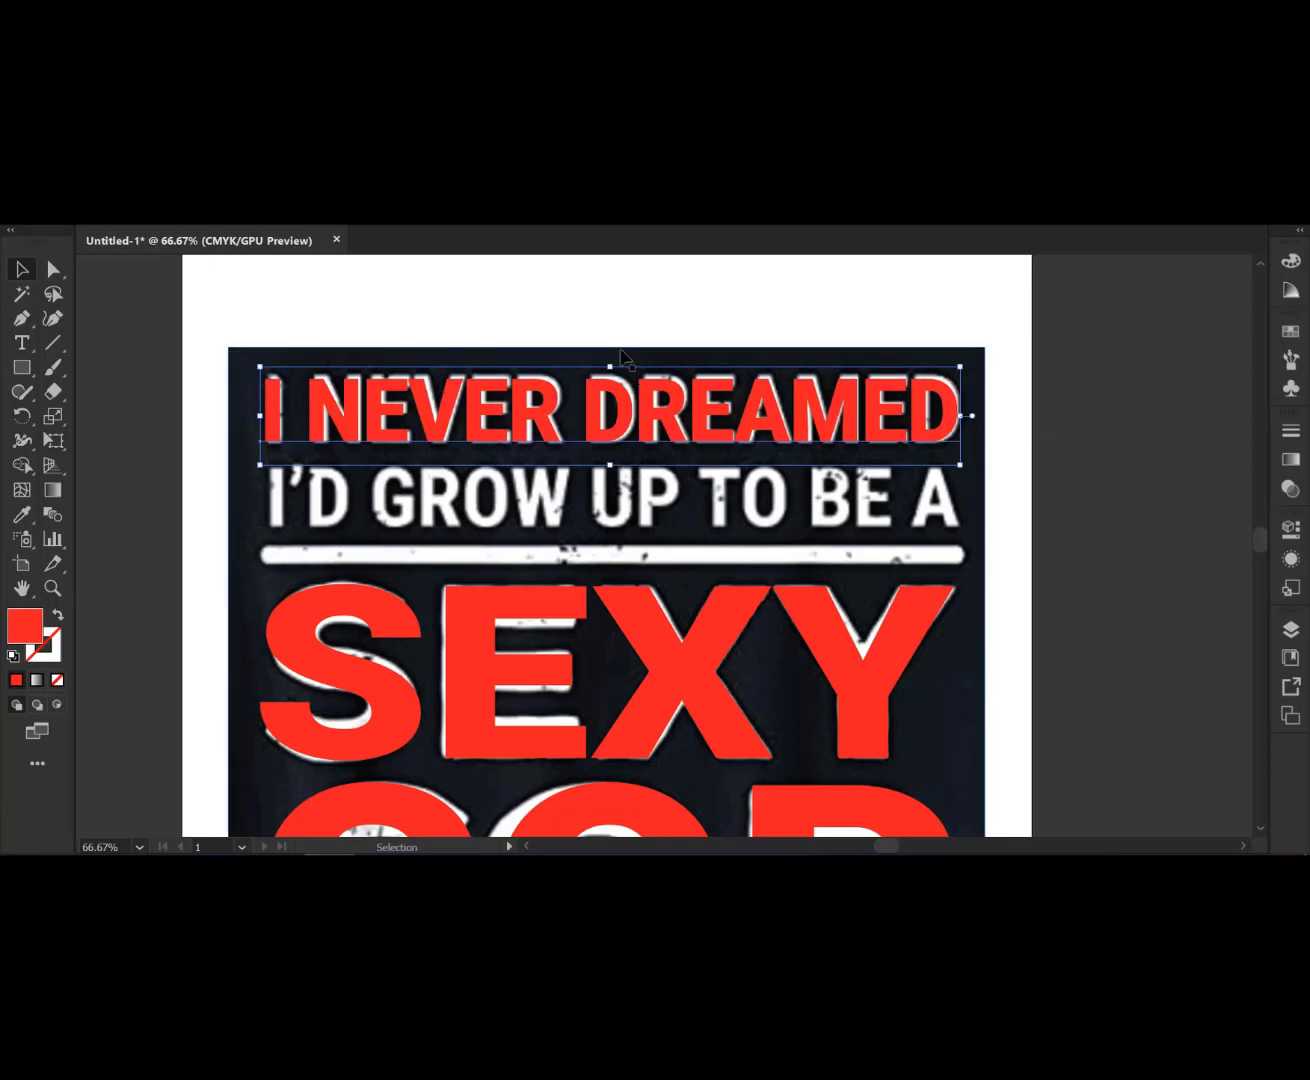
pyautogui.moveTo(612, 365); pyautogui.dragTo(612, 359)
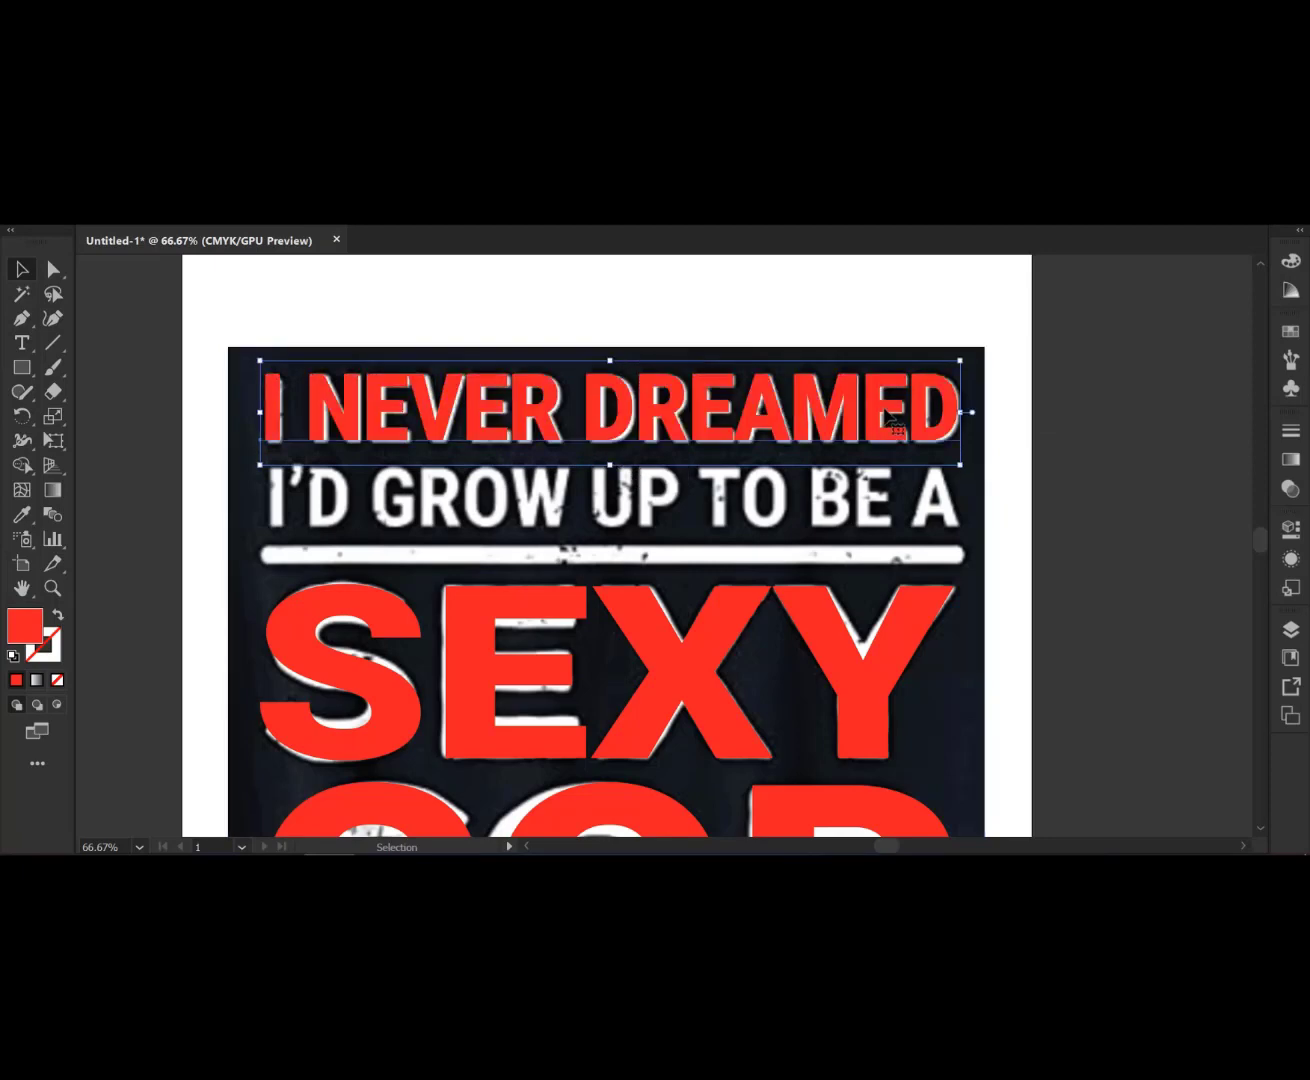
pyautogui.moveTo(966, 413); pyautogui.dragTo(958, 415)
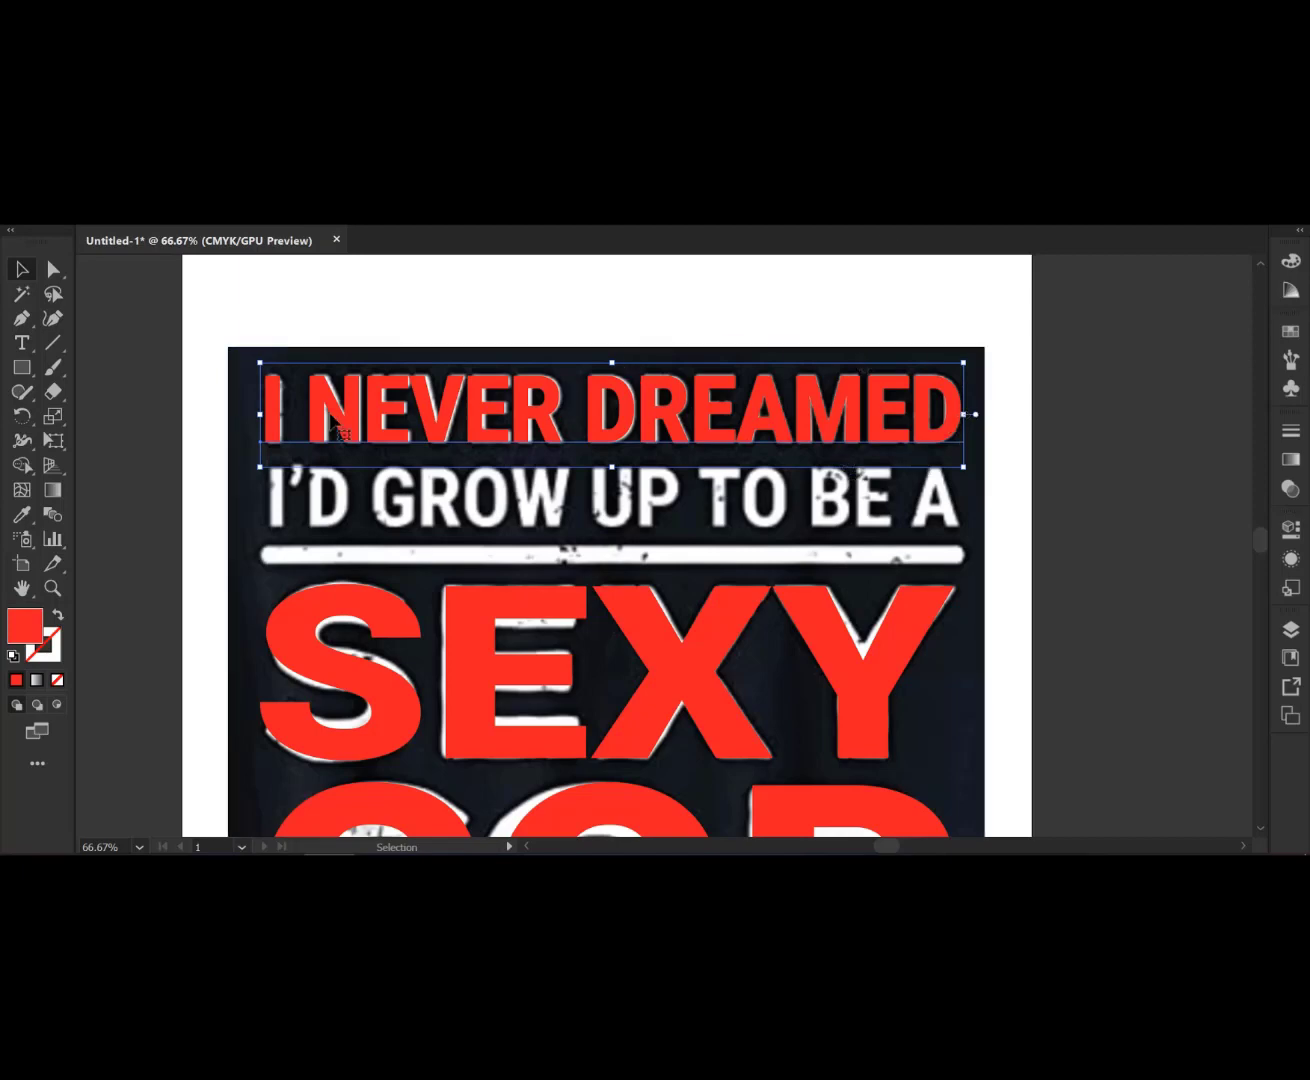
# - Add a new point text above the artboard reading I'D GROW UP TO BE A
pyautogui.click(22, 345)
pyautogui.scroll(2, 312, 318)
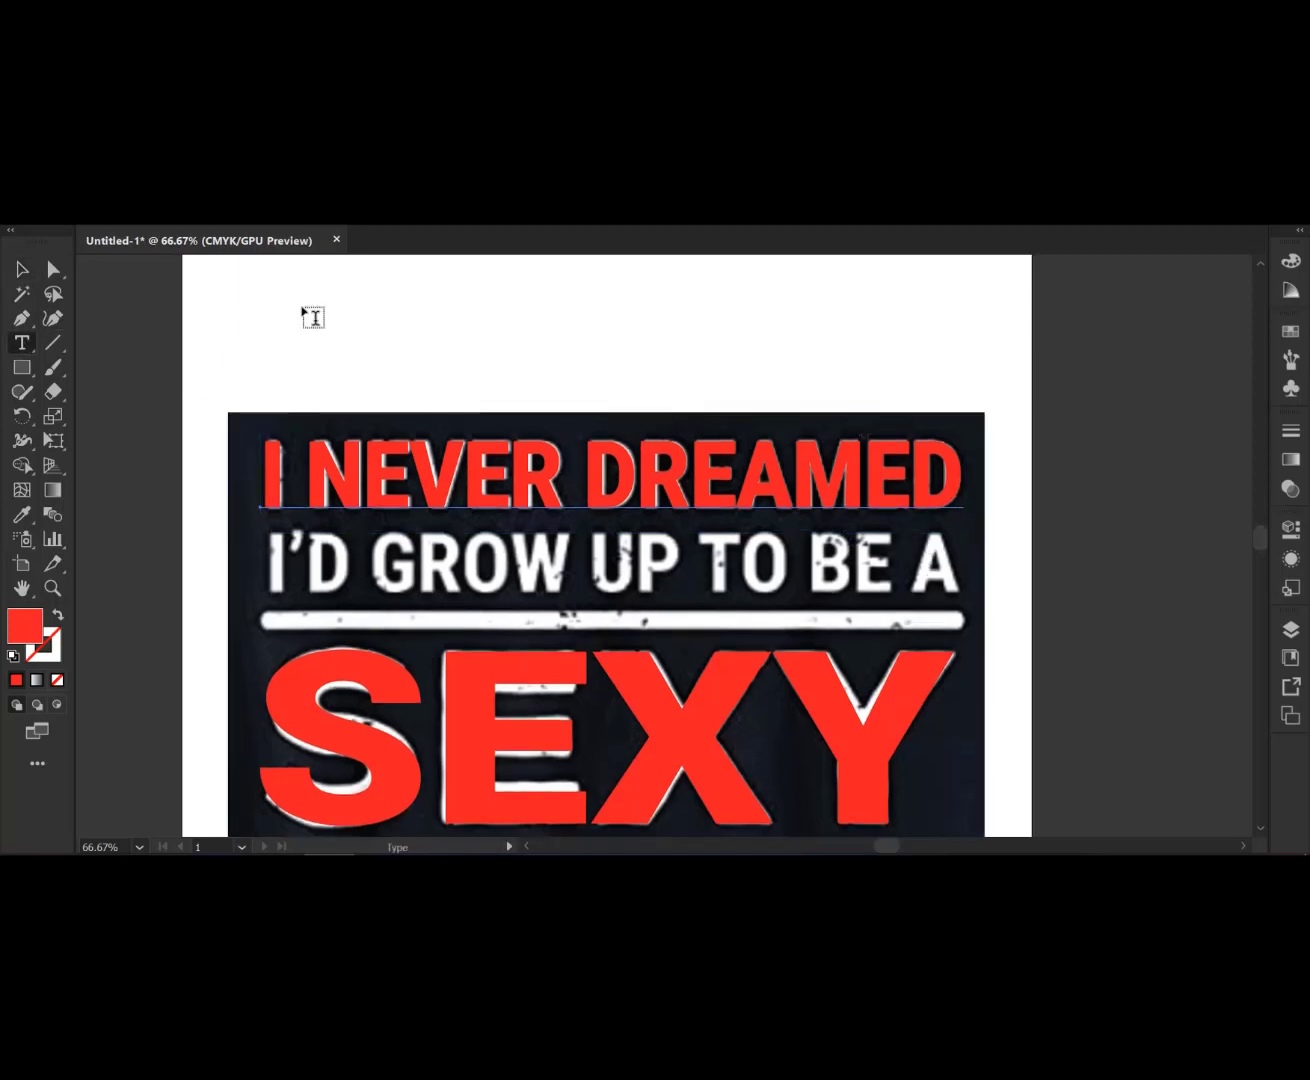
pyautogui.click(309, 356)
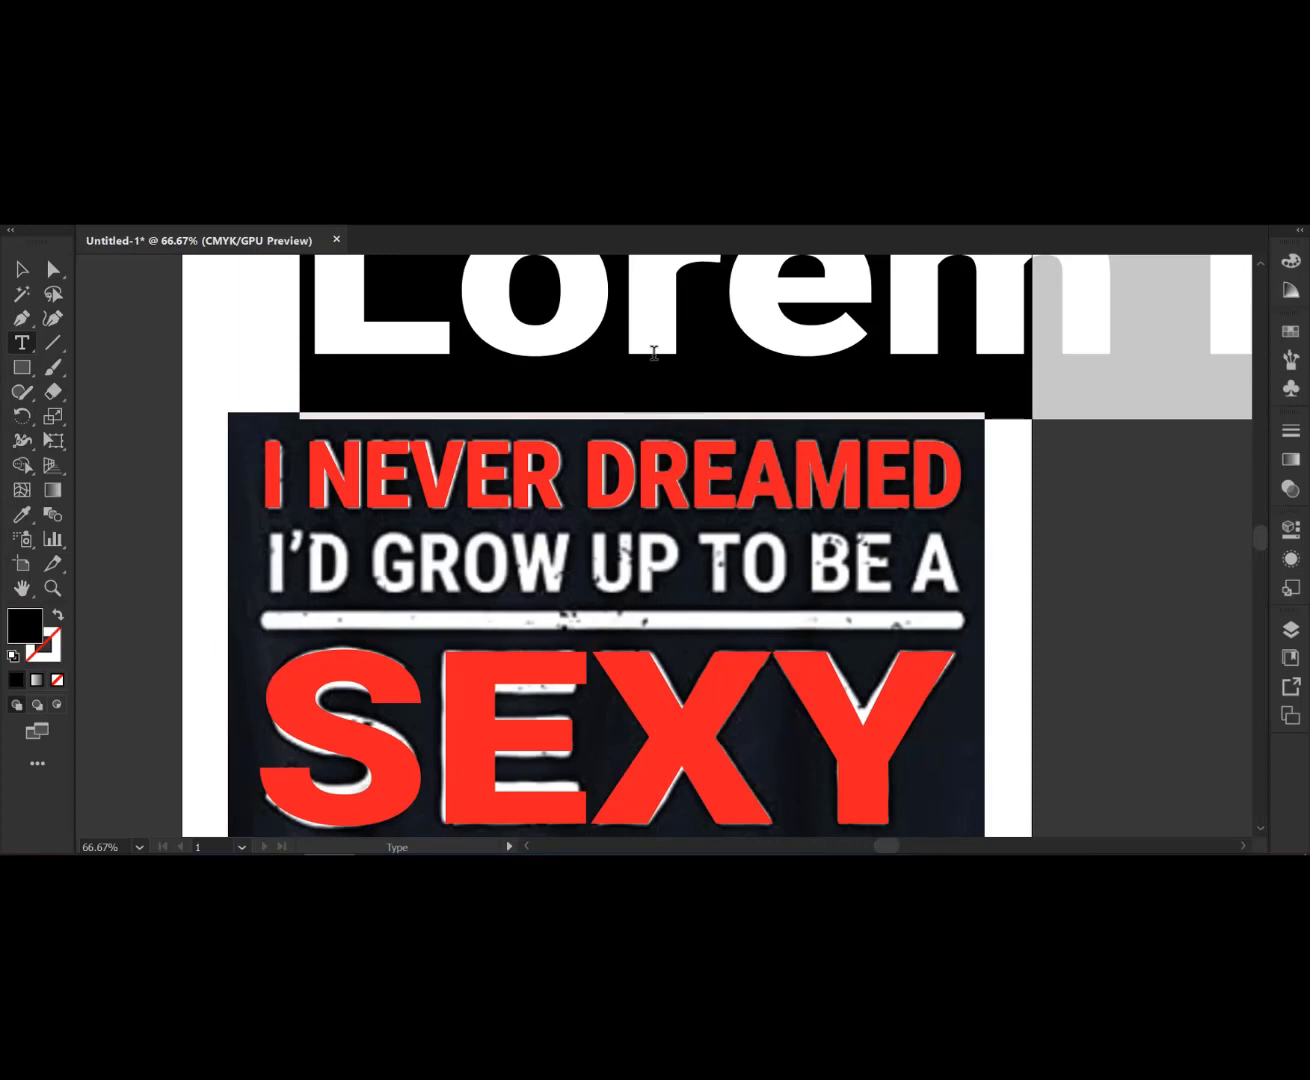
pyautogui.scroll(5, 654, 352)
pyautogui.write('I')
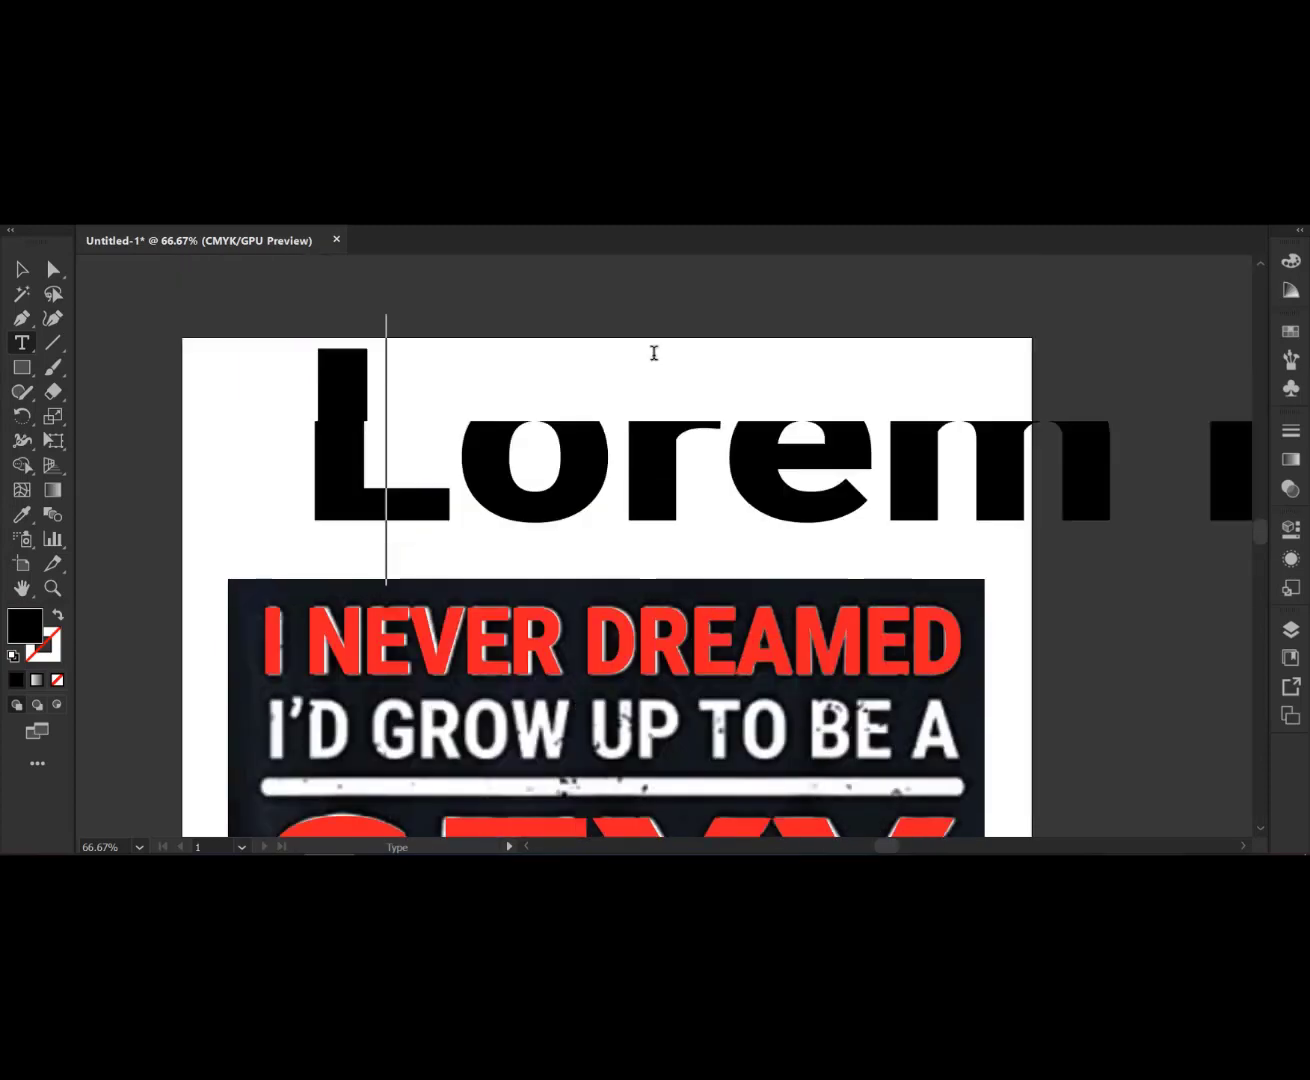
pyautogui.write("'")
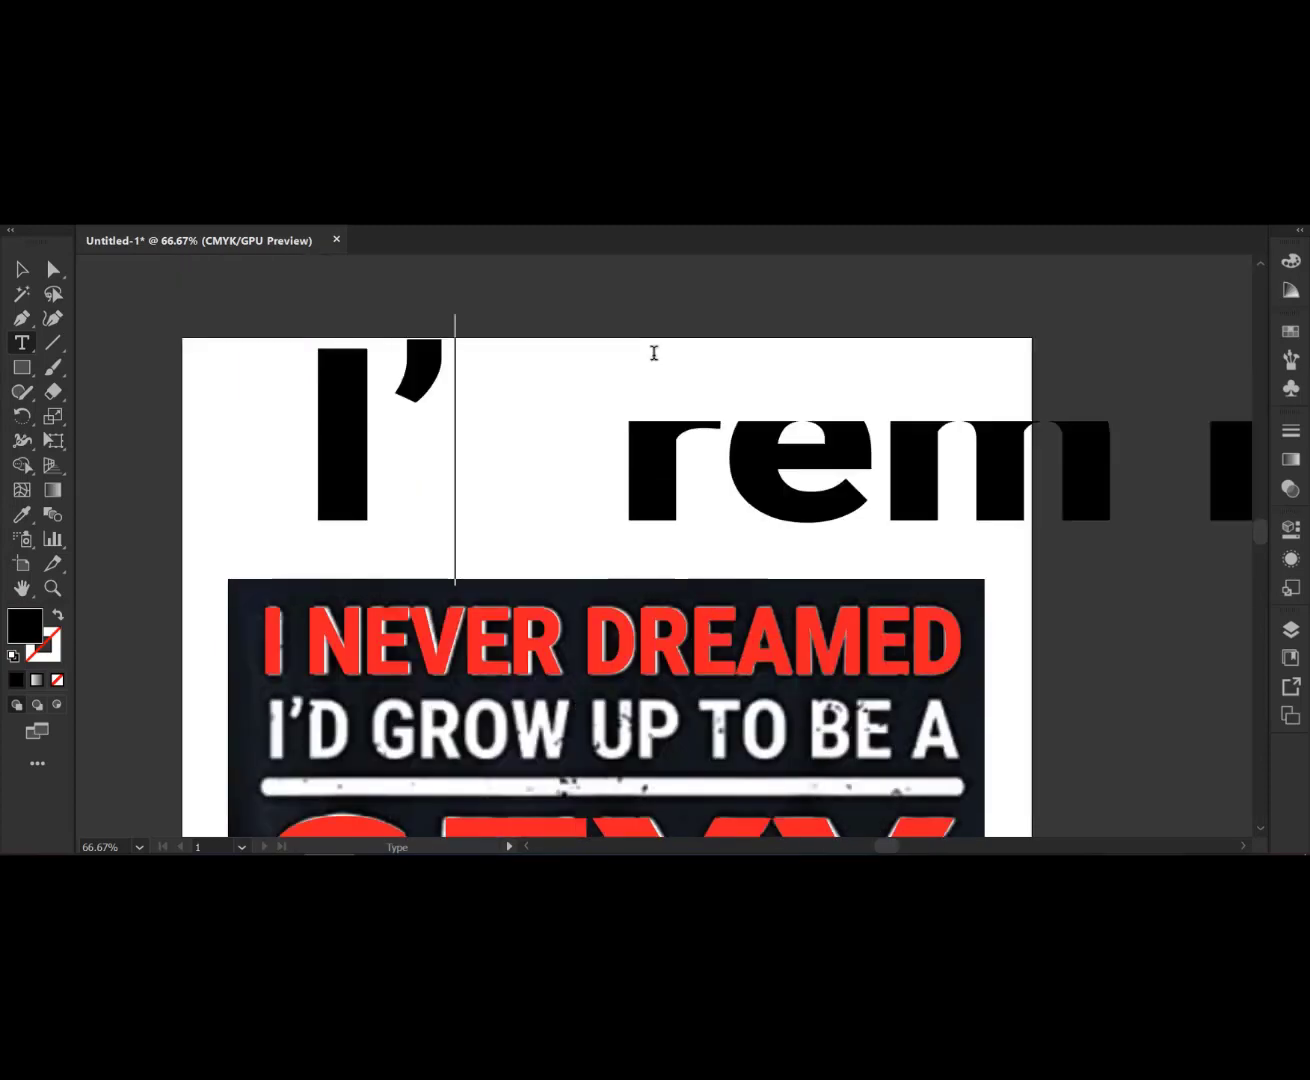
pyautogui.write('D')
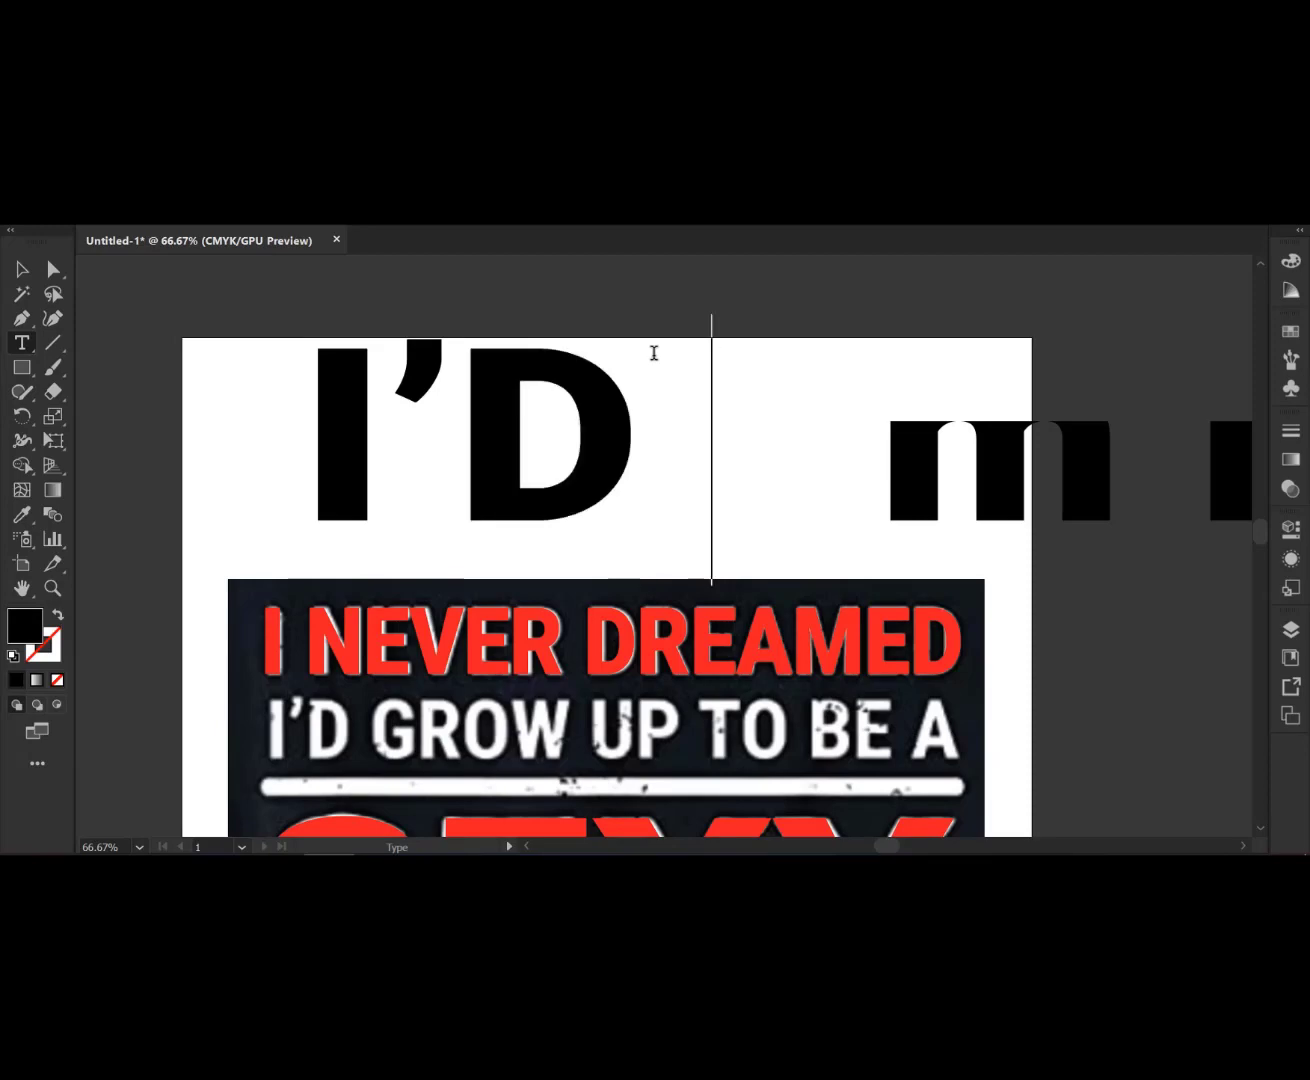
pyautogui.write(' GR')
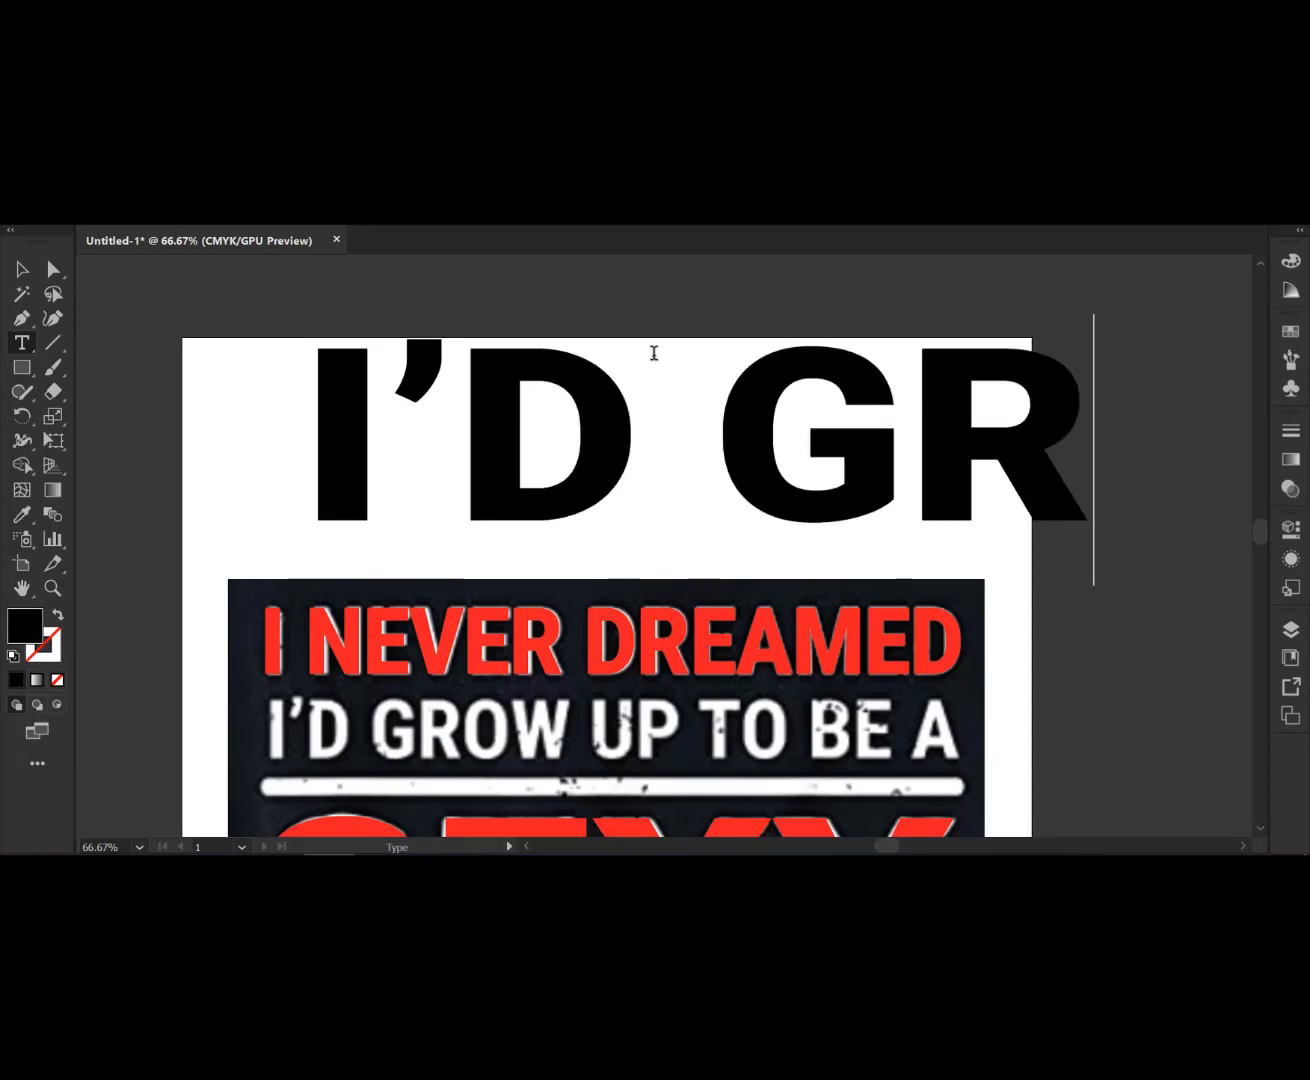
pyautogui.write('OW')
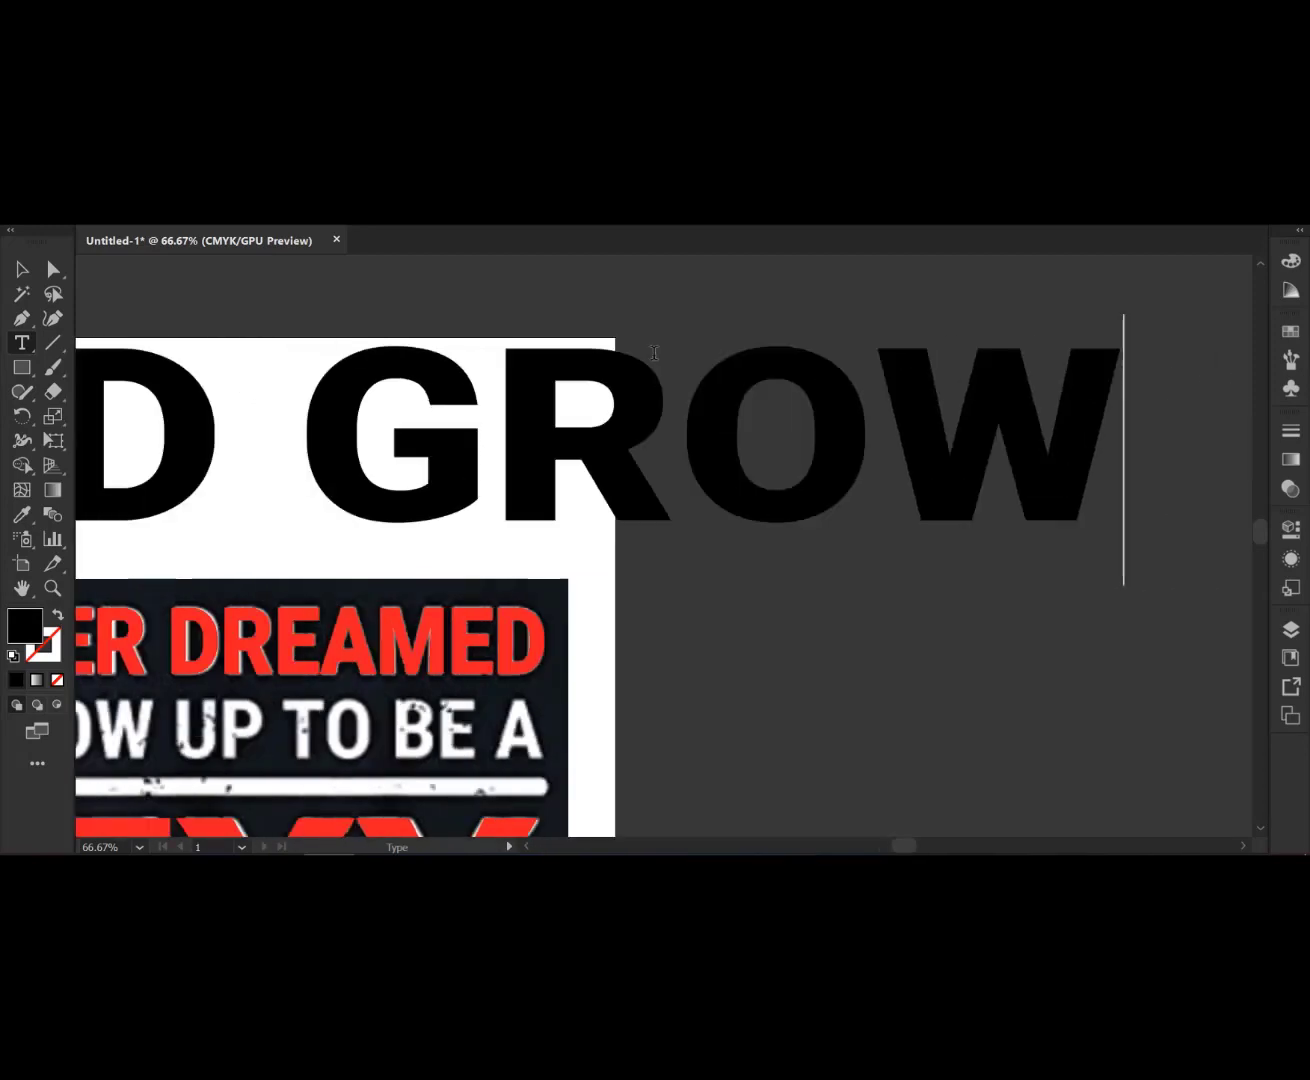
pyautogui.write(' U')
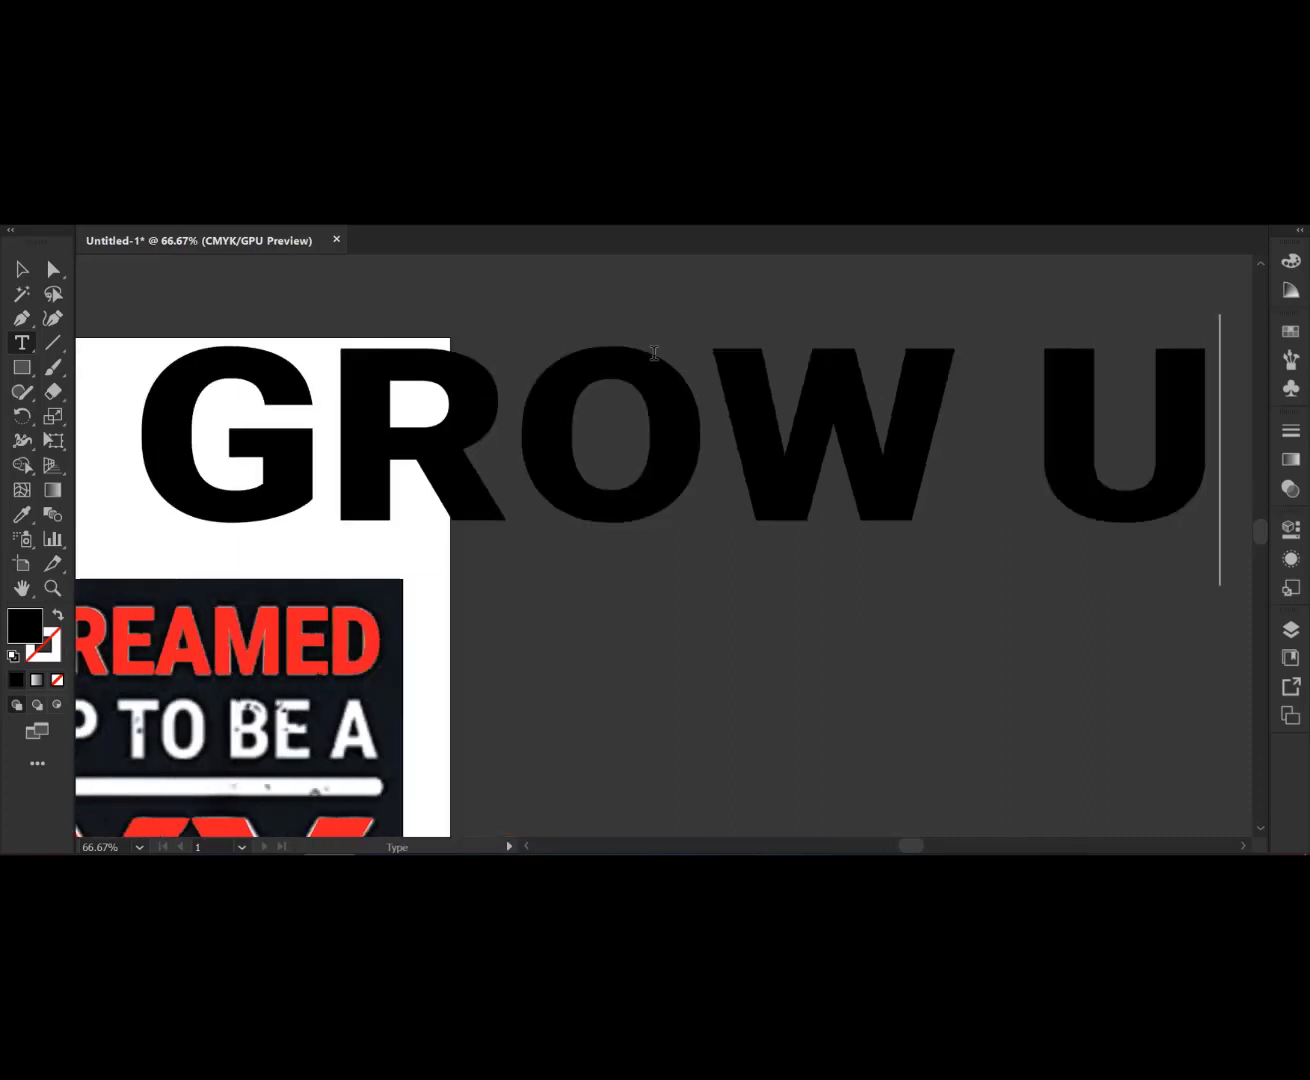
pyautogui.write('P')
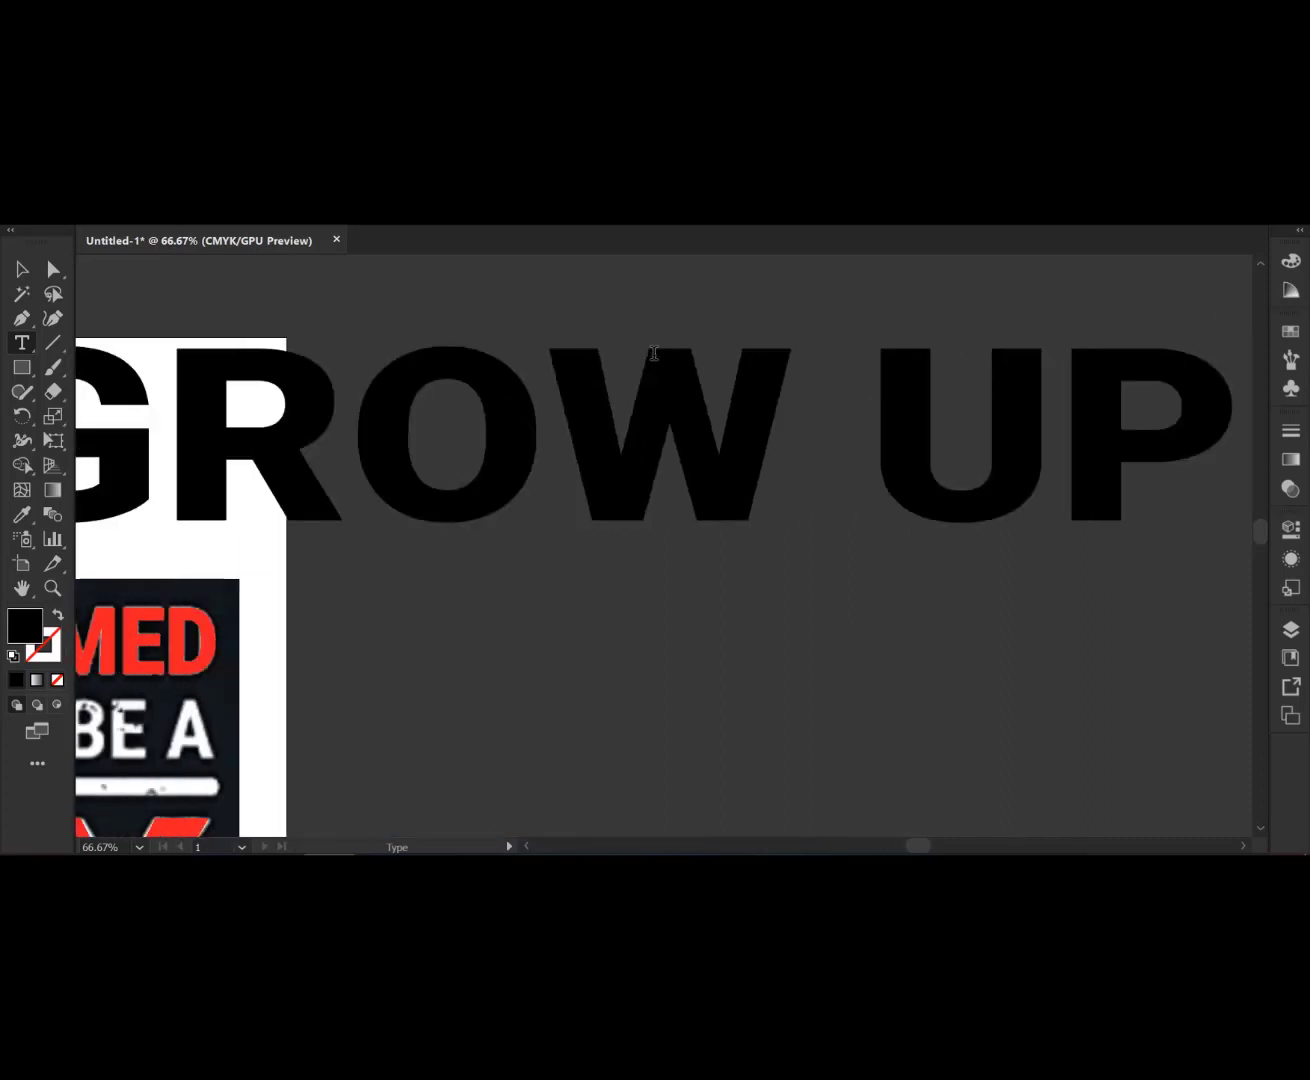
pyautogui.scroll(-2, 544, 373)
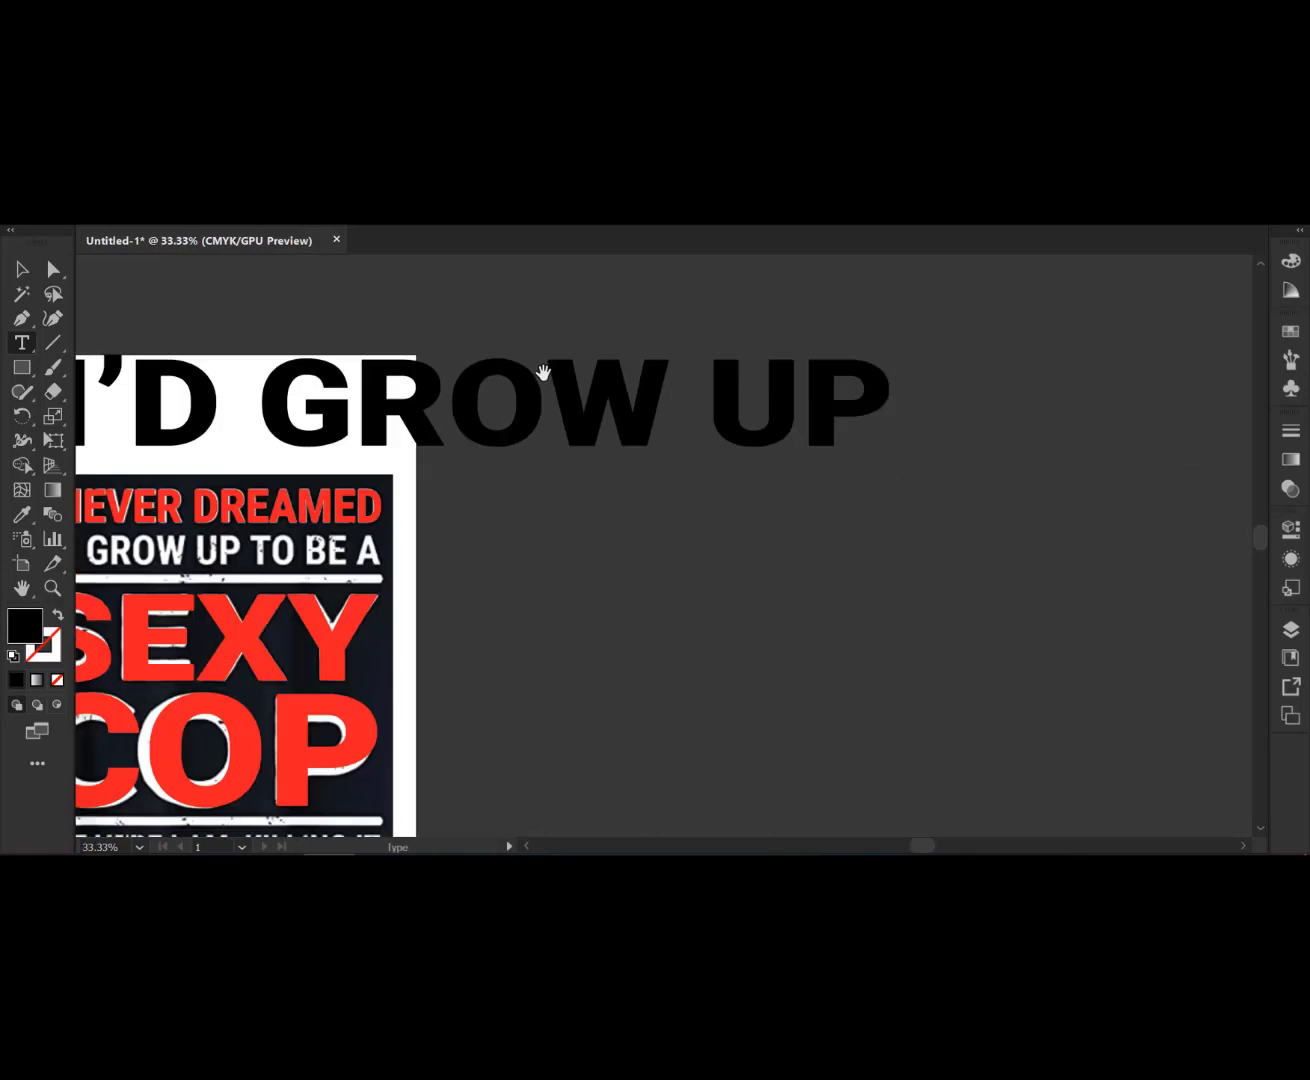
pyautogui.write('TO ')
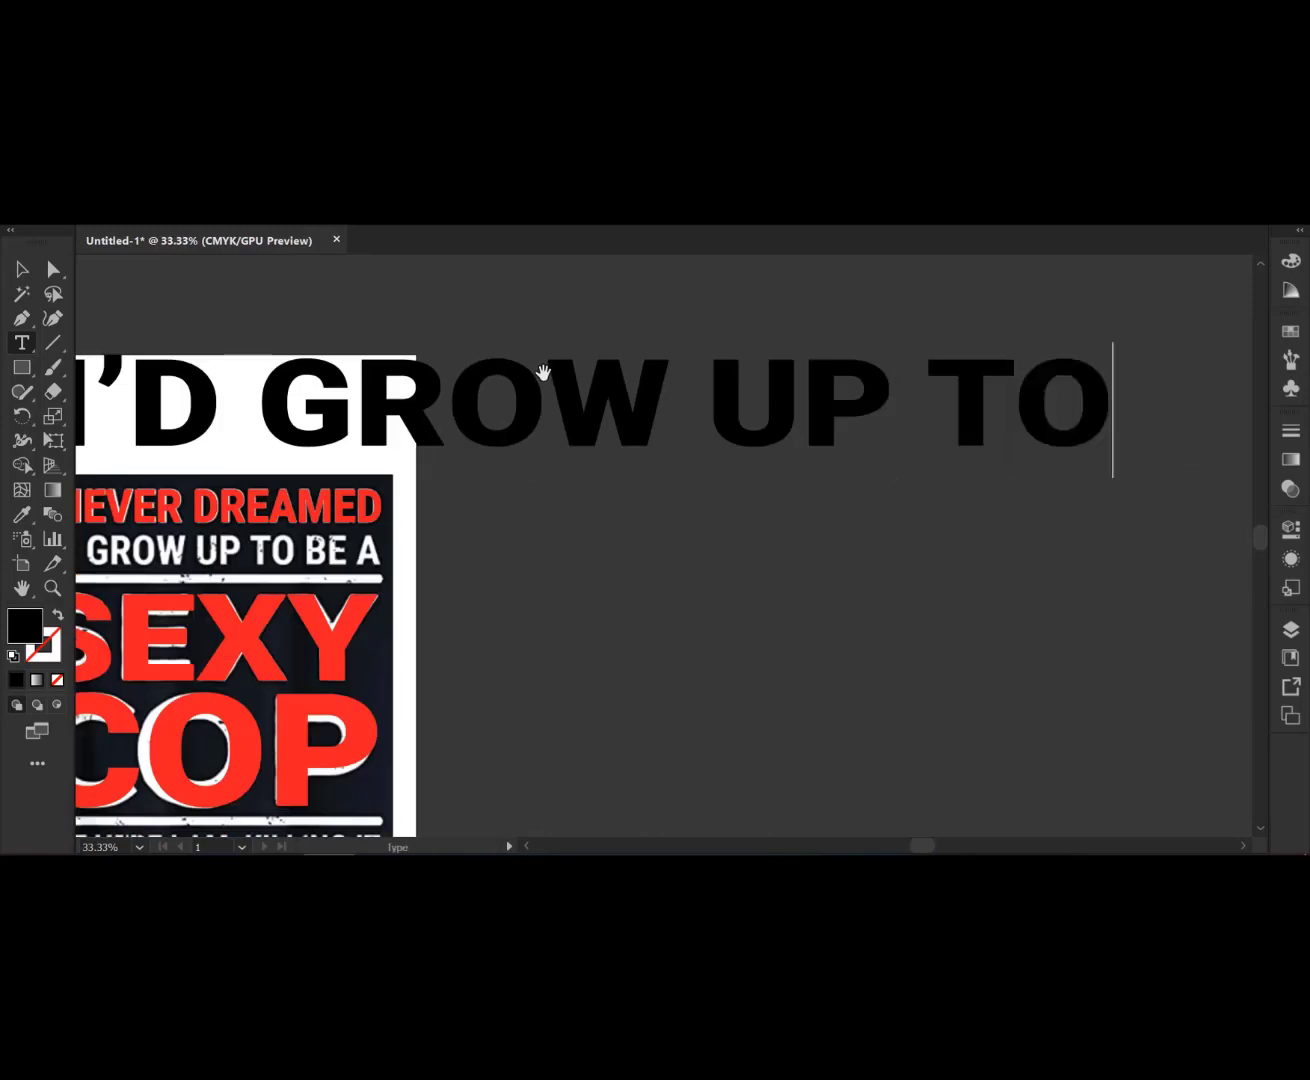
pyautogui.write('B')
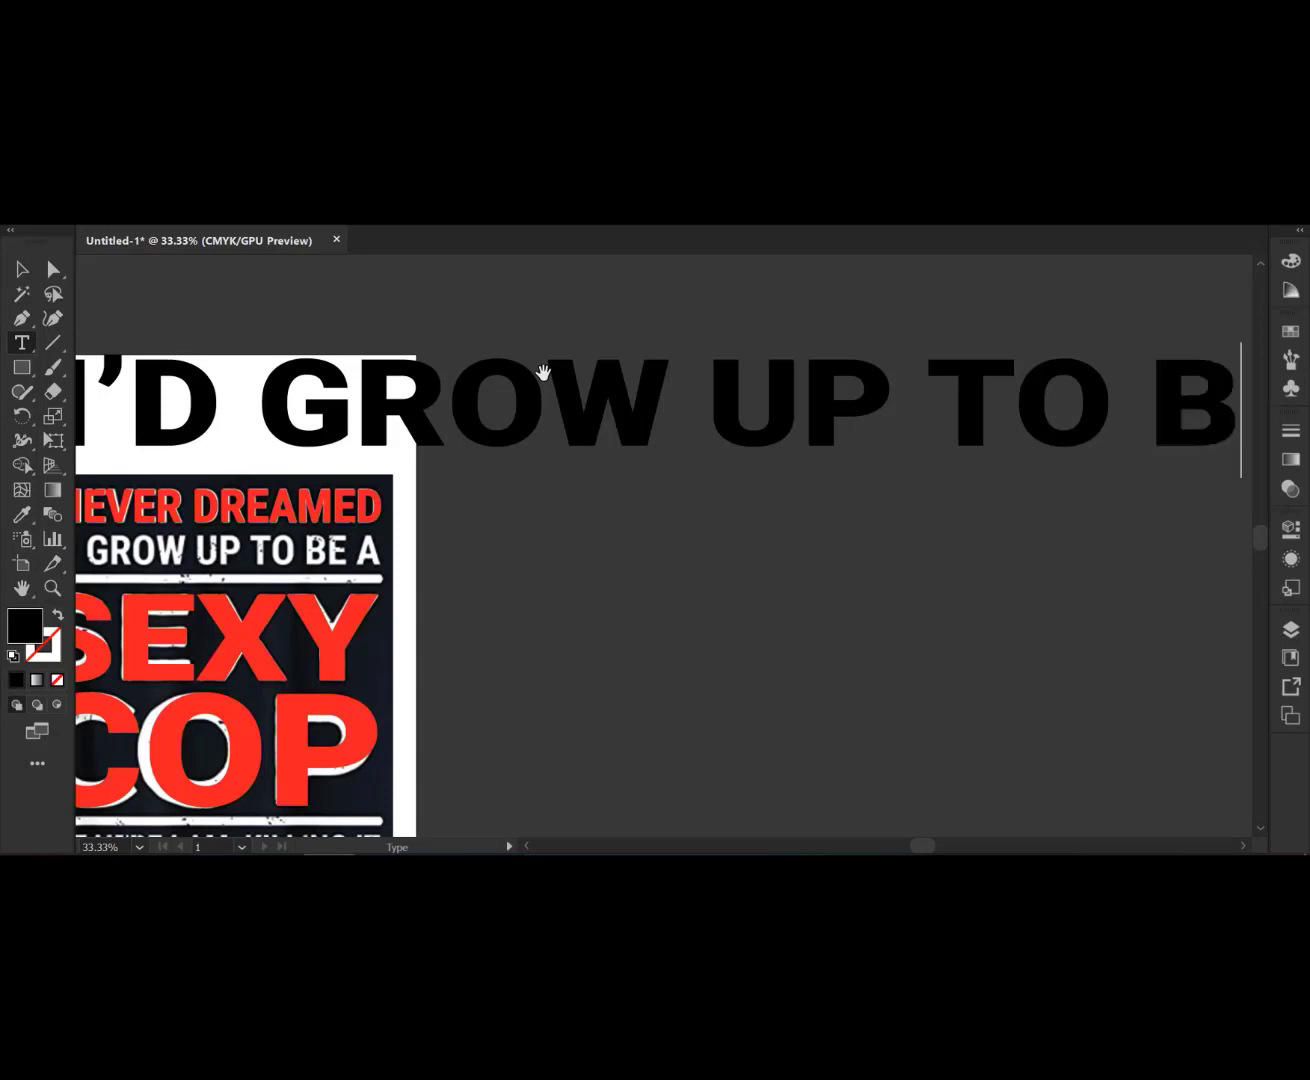
pyautogui.write('E A')
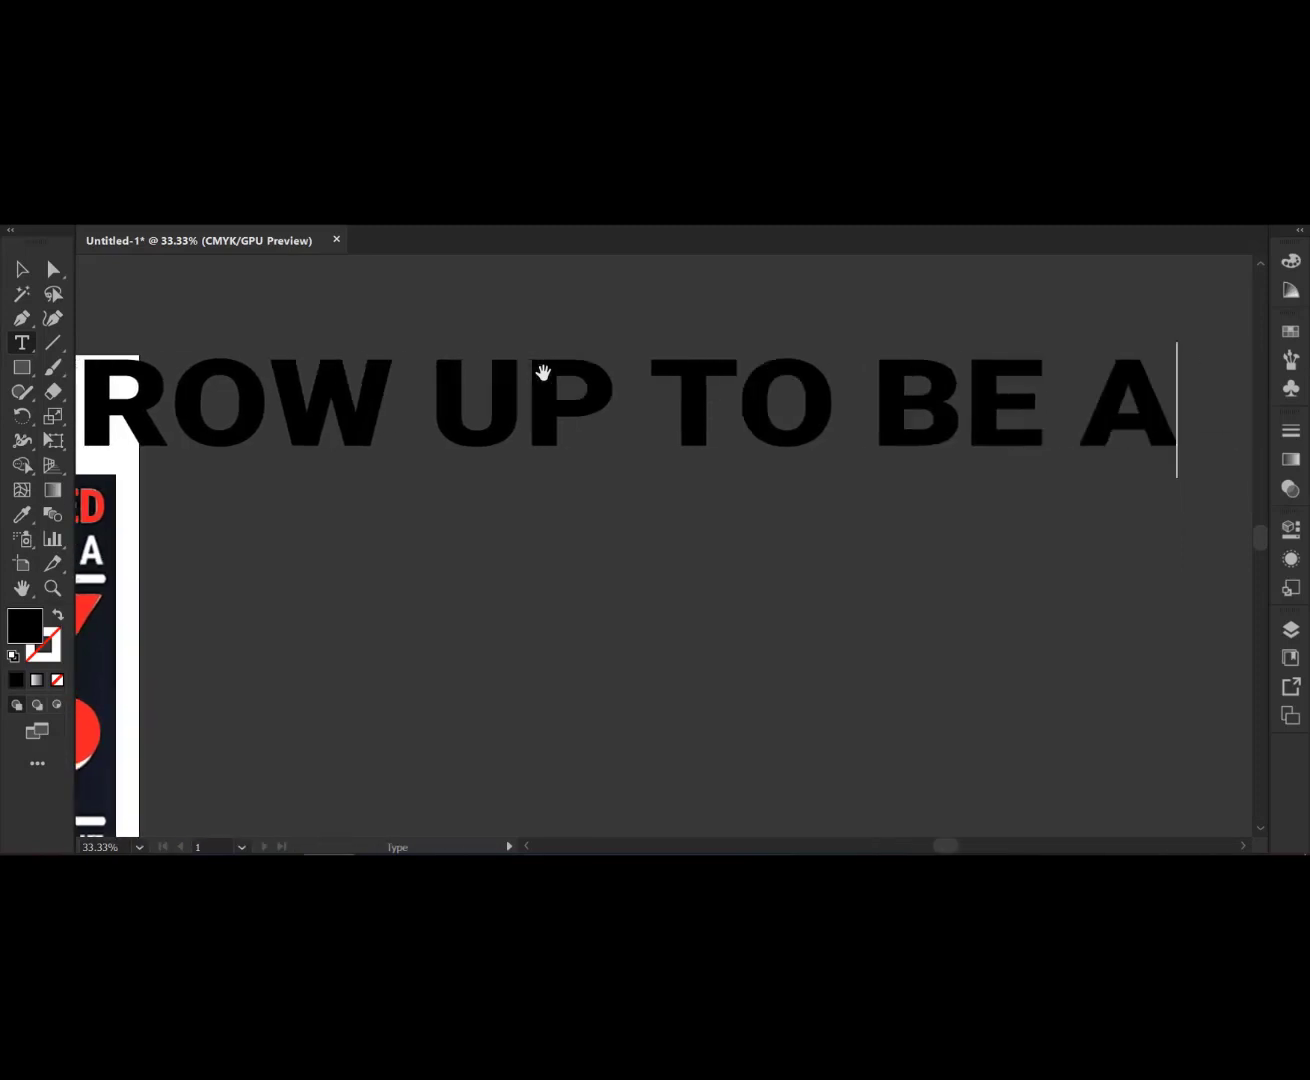
pyautogui.scroll(-2, 517, 364)
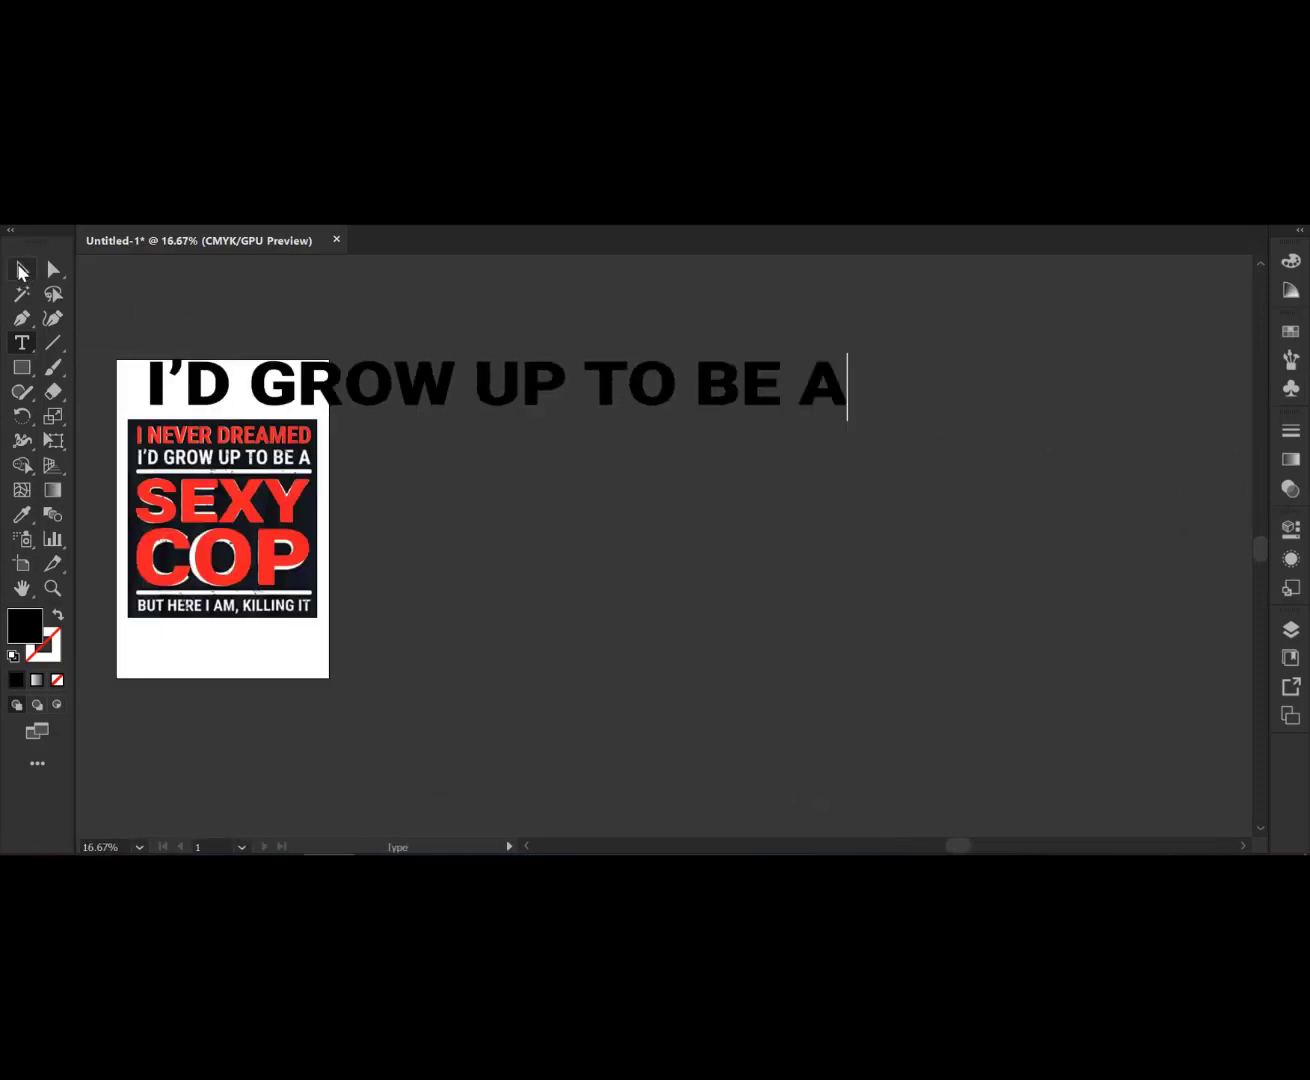
# - Copy the I NEVER DREAMED text's style onto the new text with the Eyedropper
pyautogui.click(22, 269)
pyautogui.click(22, 513)
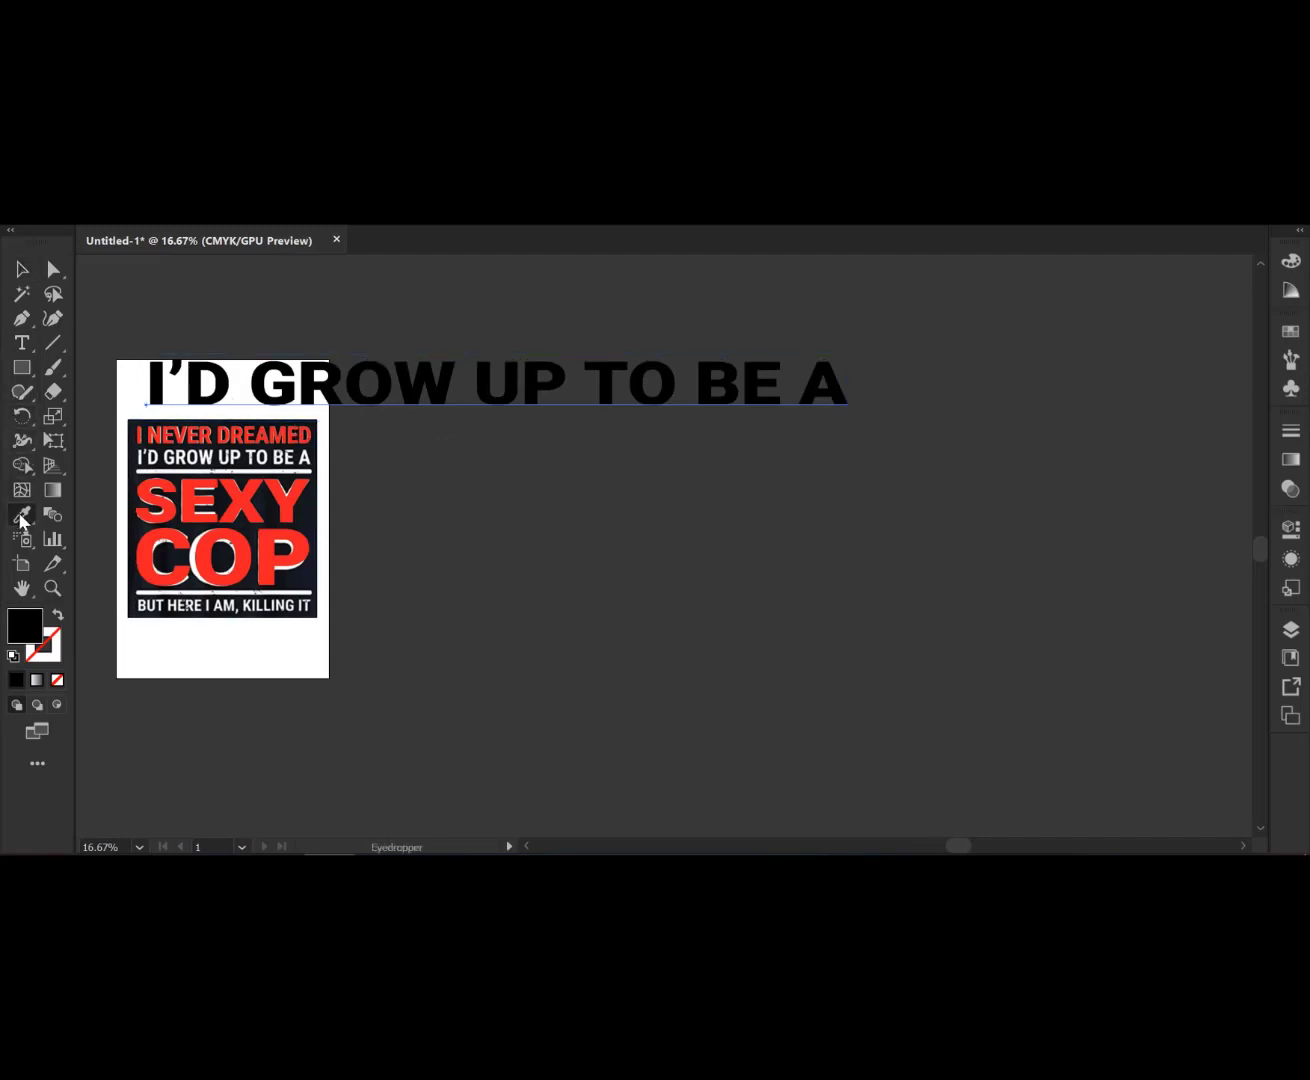
pyautogui.click(153, 434)
pyautogui.click(22, 270)
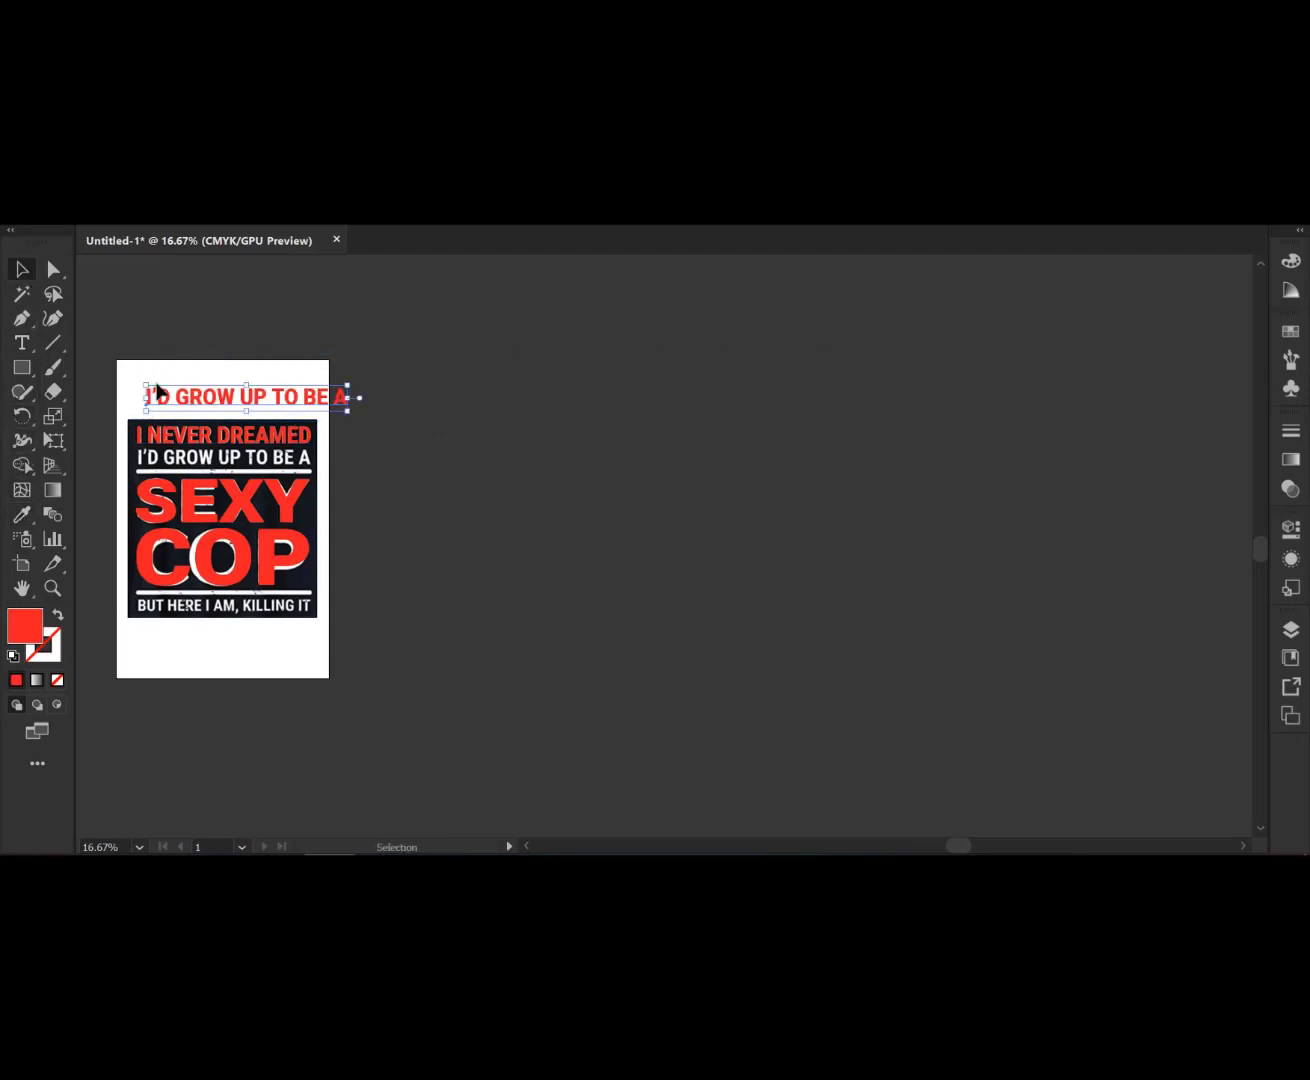
# - Move the I'D GROW UP TO BE A text onto the design's second line and narrow it
pyautogui.scroll(3, 155, 390)
pyautogui.moveTo(336, 430); pyautogui.dragTo(310, 608)
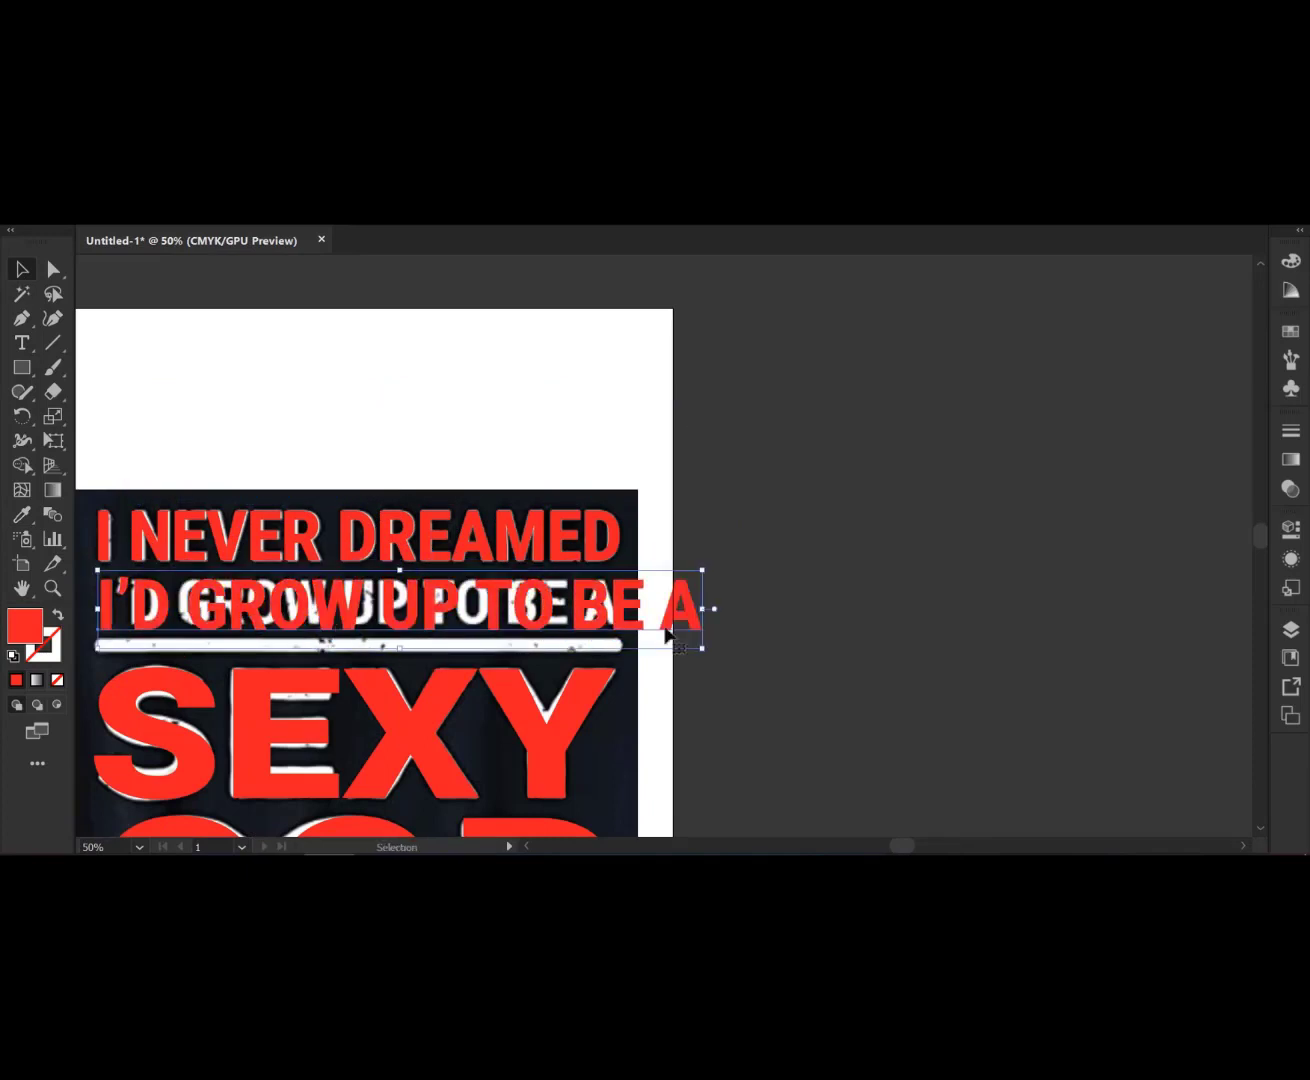
pyautogui.moveTo(707, 609); pyautogui.dragTo(623, 609)
# - Adjust the text's height so it covers the original I'D GROW UP TO BE A line
pyautogui.scroll(1, 570, 658)
pyautogui.hscroll(-5, 520, 684)
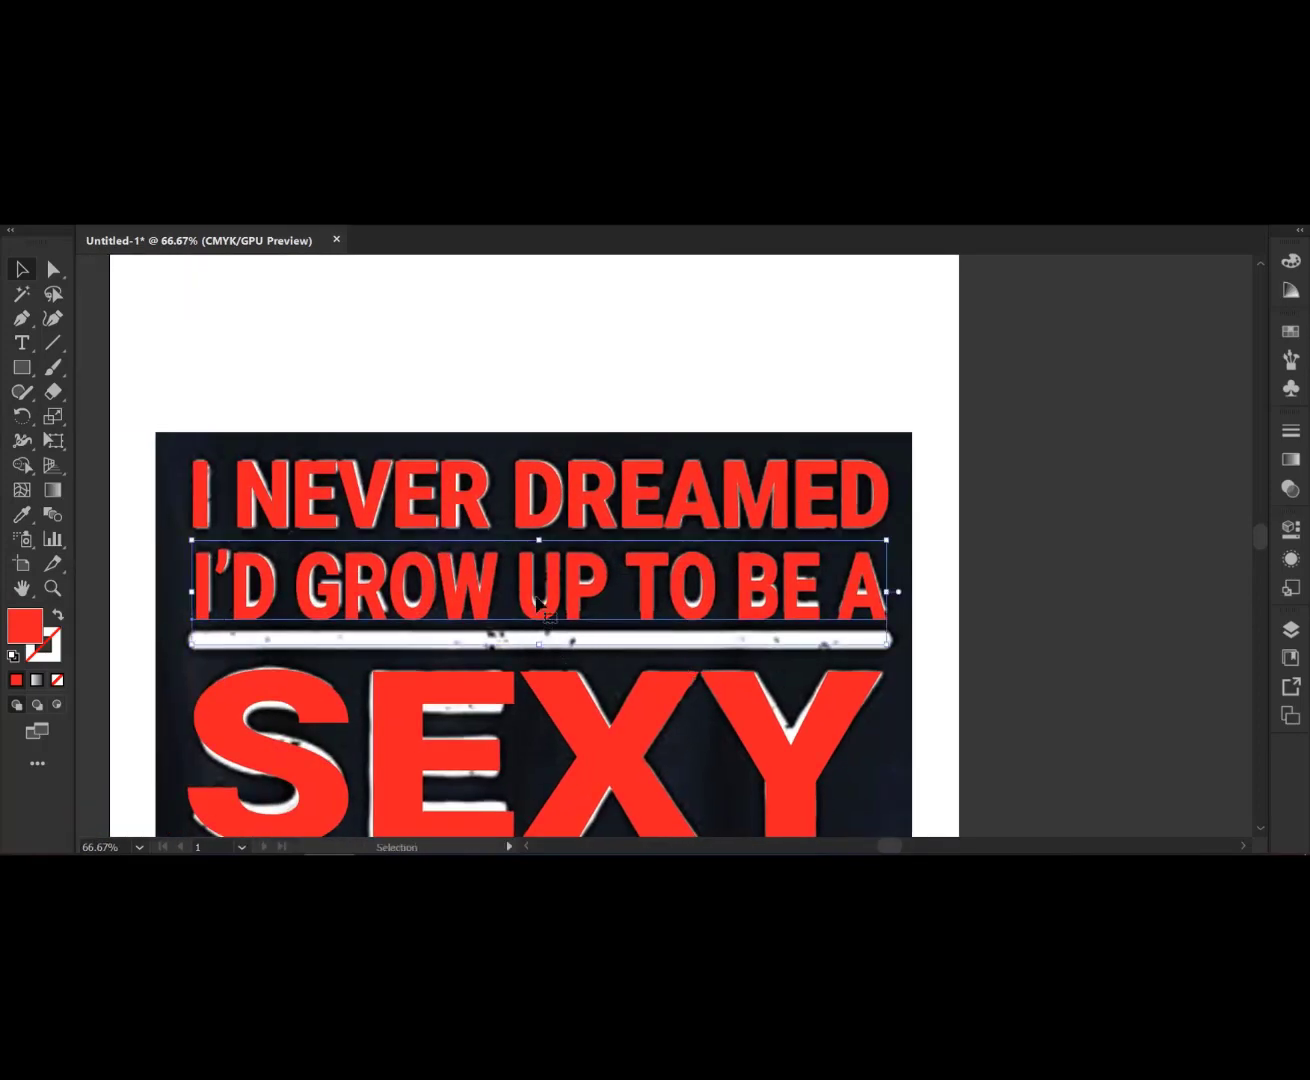
pyautogui.click(580, 515)
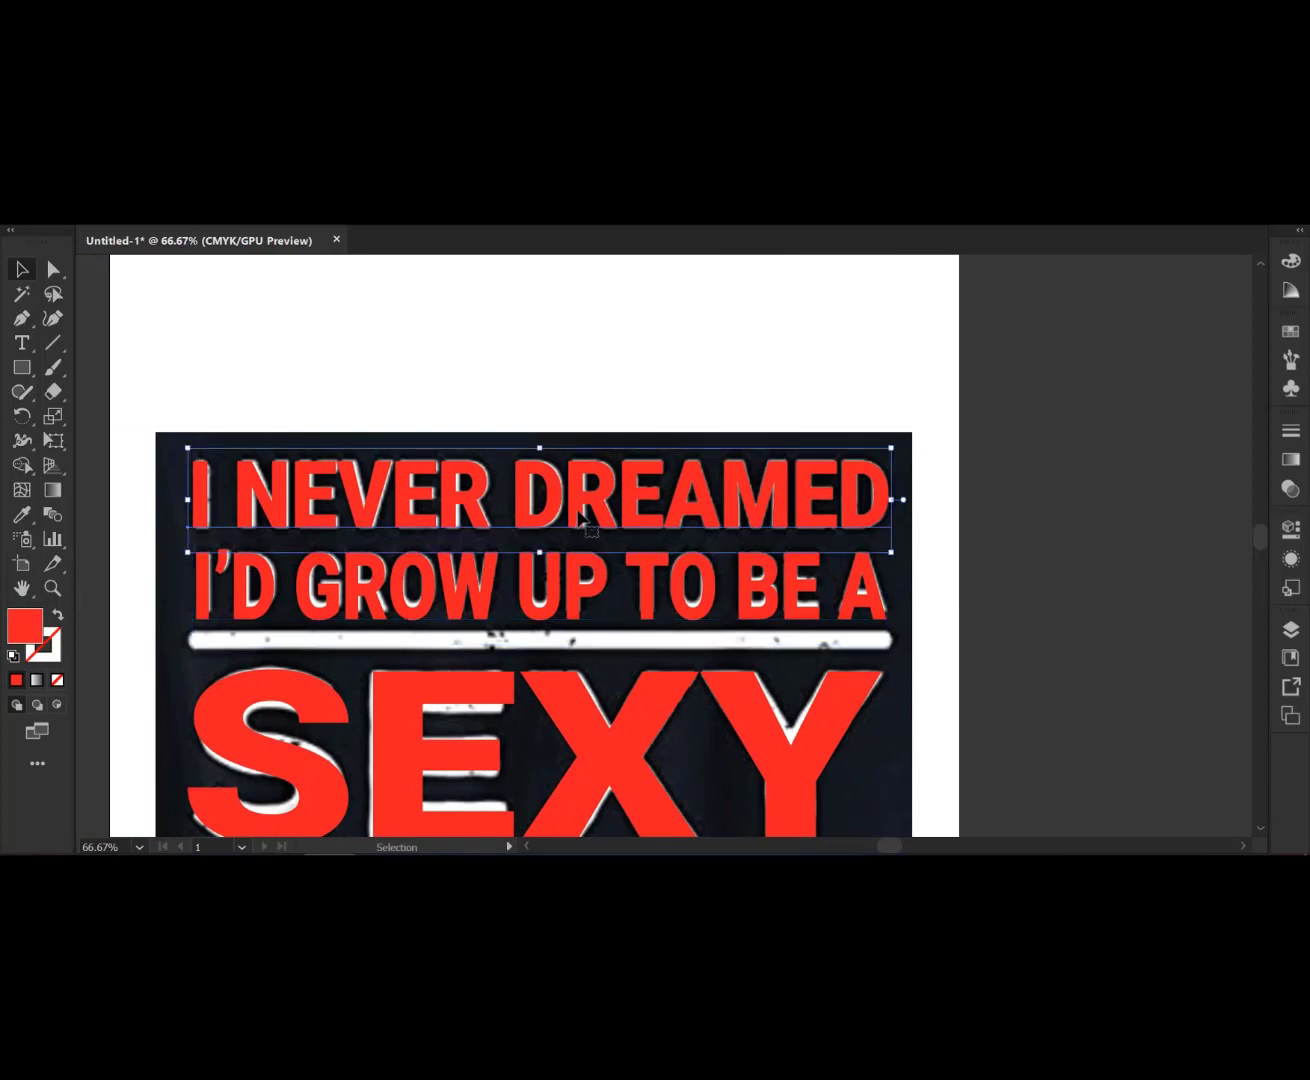
pyautogui.click(565, 600)
pyautogui.moveTo(540, 647); pyautogui.dragTo(542, 635)
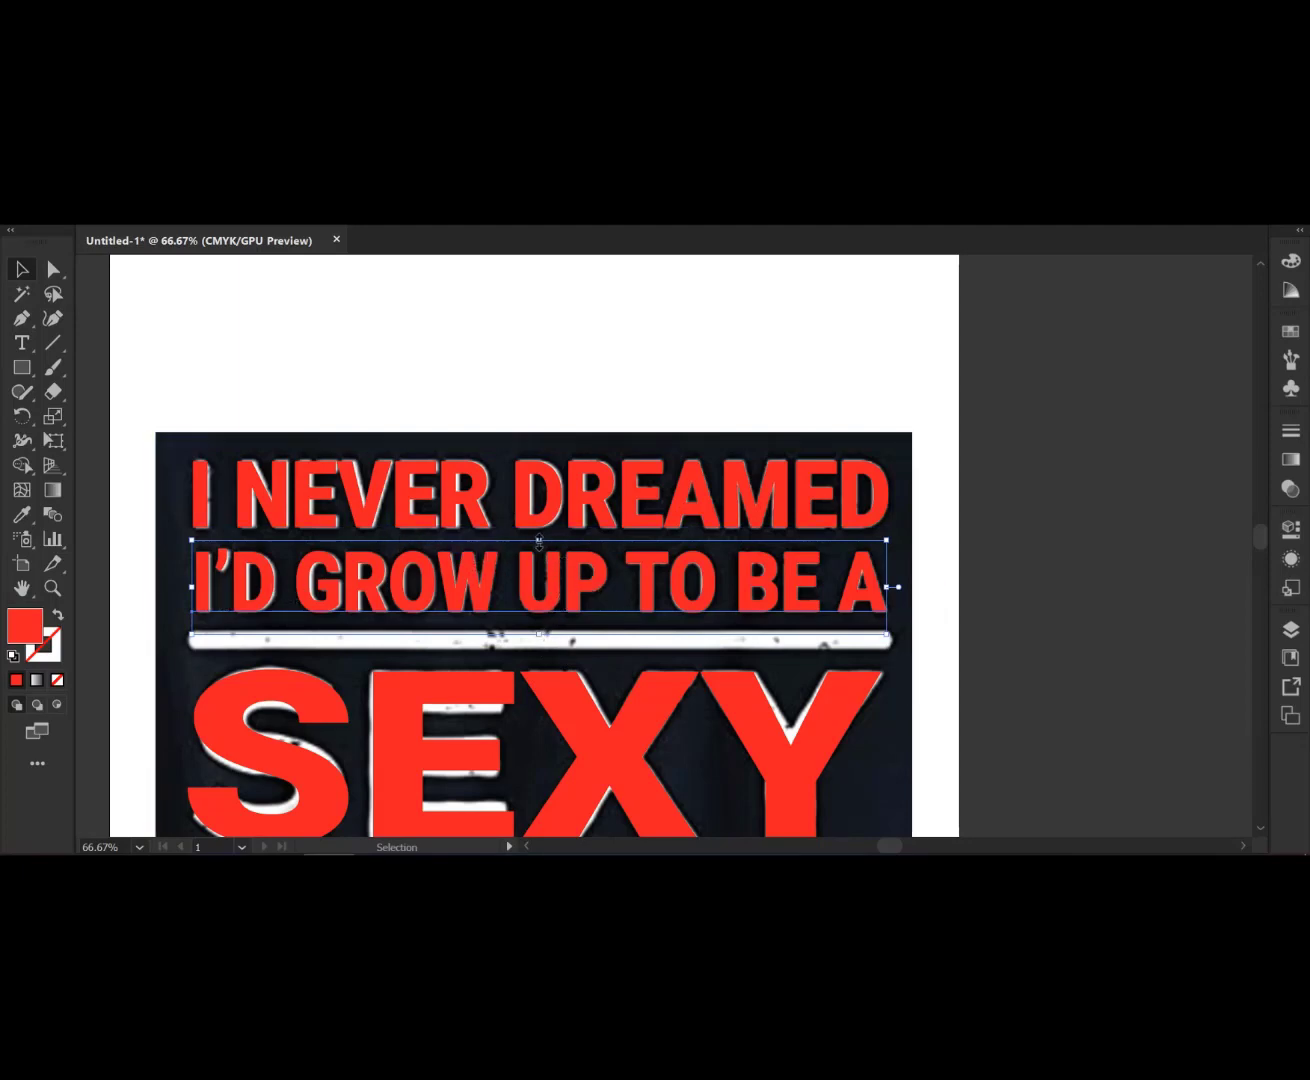
pyautogui.moveTo(539, 542); pyautogui.dragTo(539, 546)
# - Add a new point text below the artboard reading BUT HERE I AM, KILLING IT
pyautogui.scroll(-4, 538, 535)
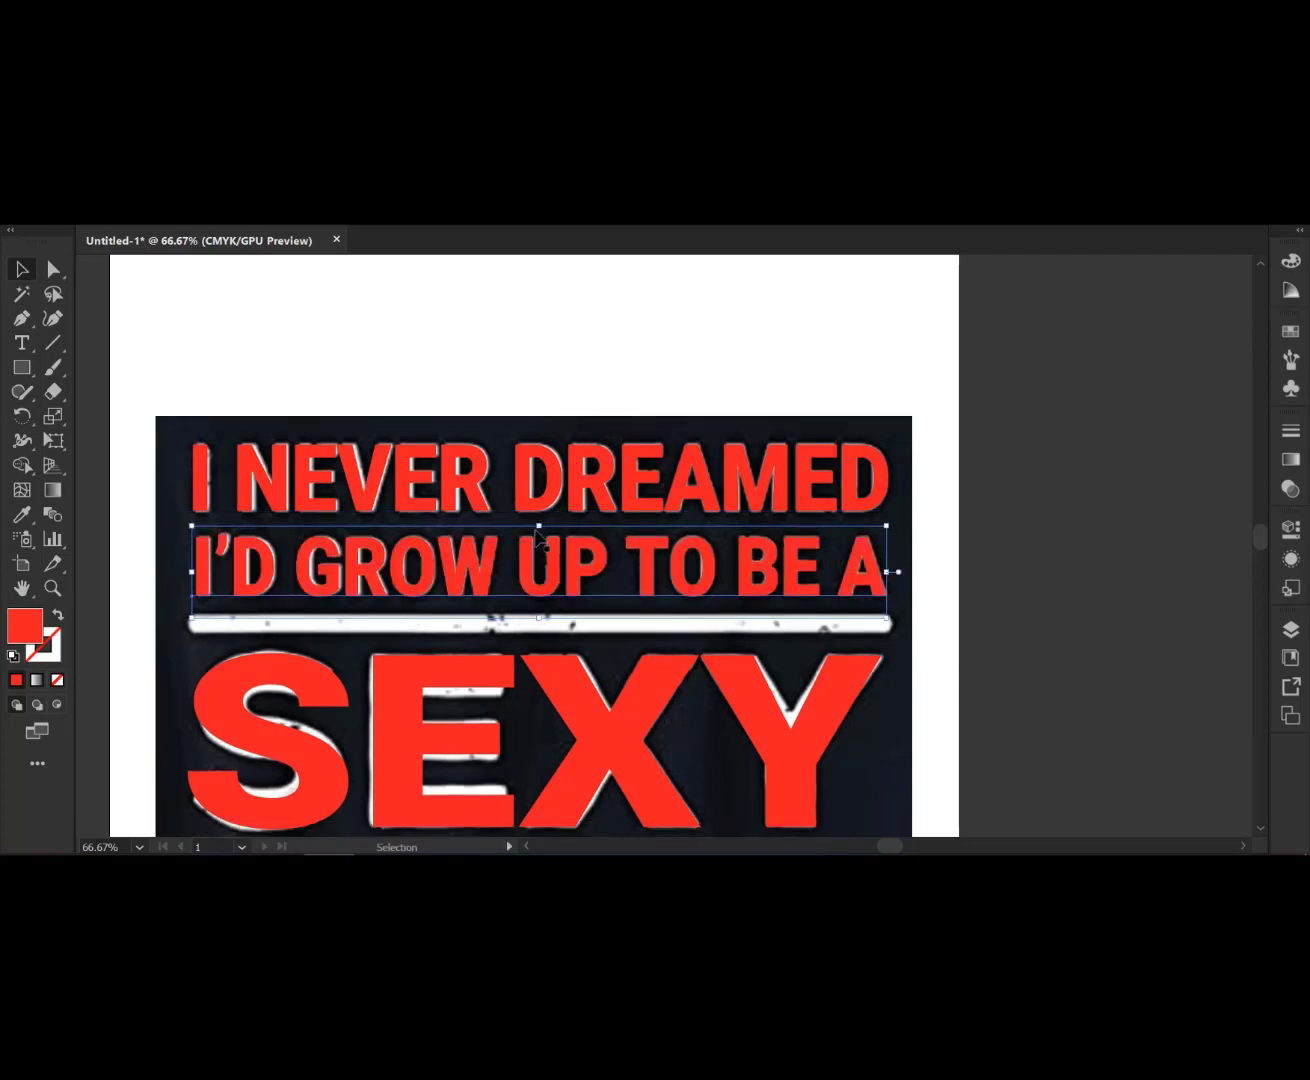
pyautogui.hotkey('ctrl', '-')
pyautogui.hotkey('ctrl', '-')
pyautogui.hotkey('ctrl', '-')
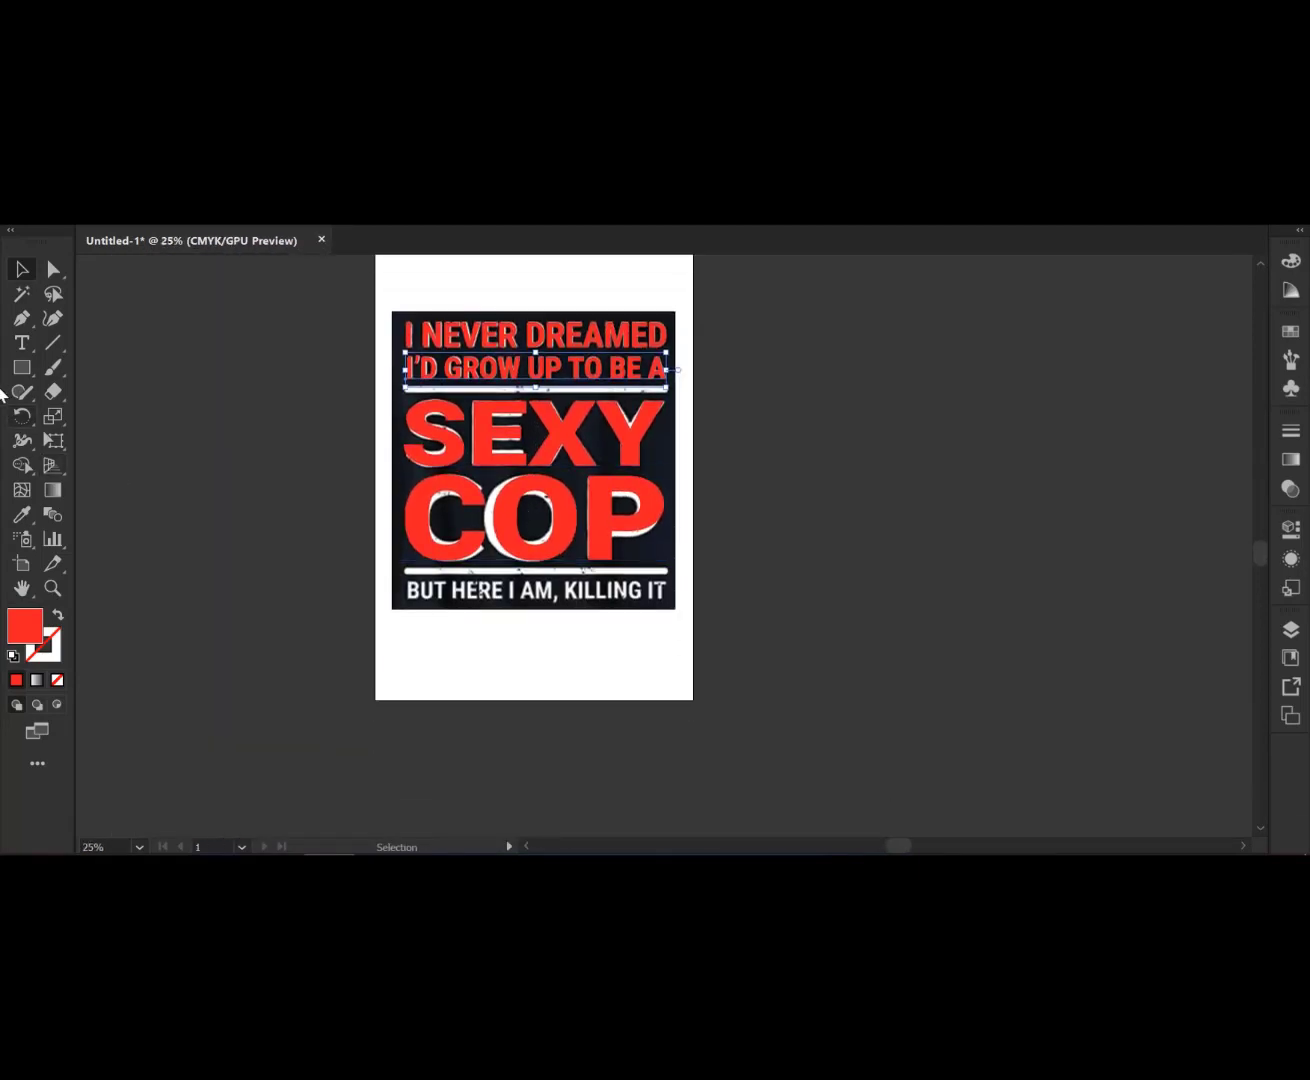
pyautogui.click(21, 340)
pyautogui.scroll(1, 527, 690)
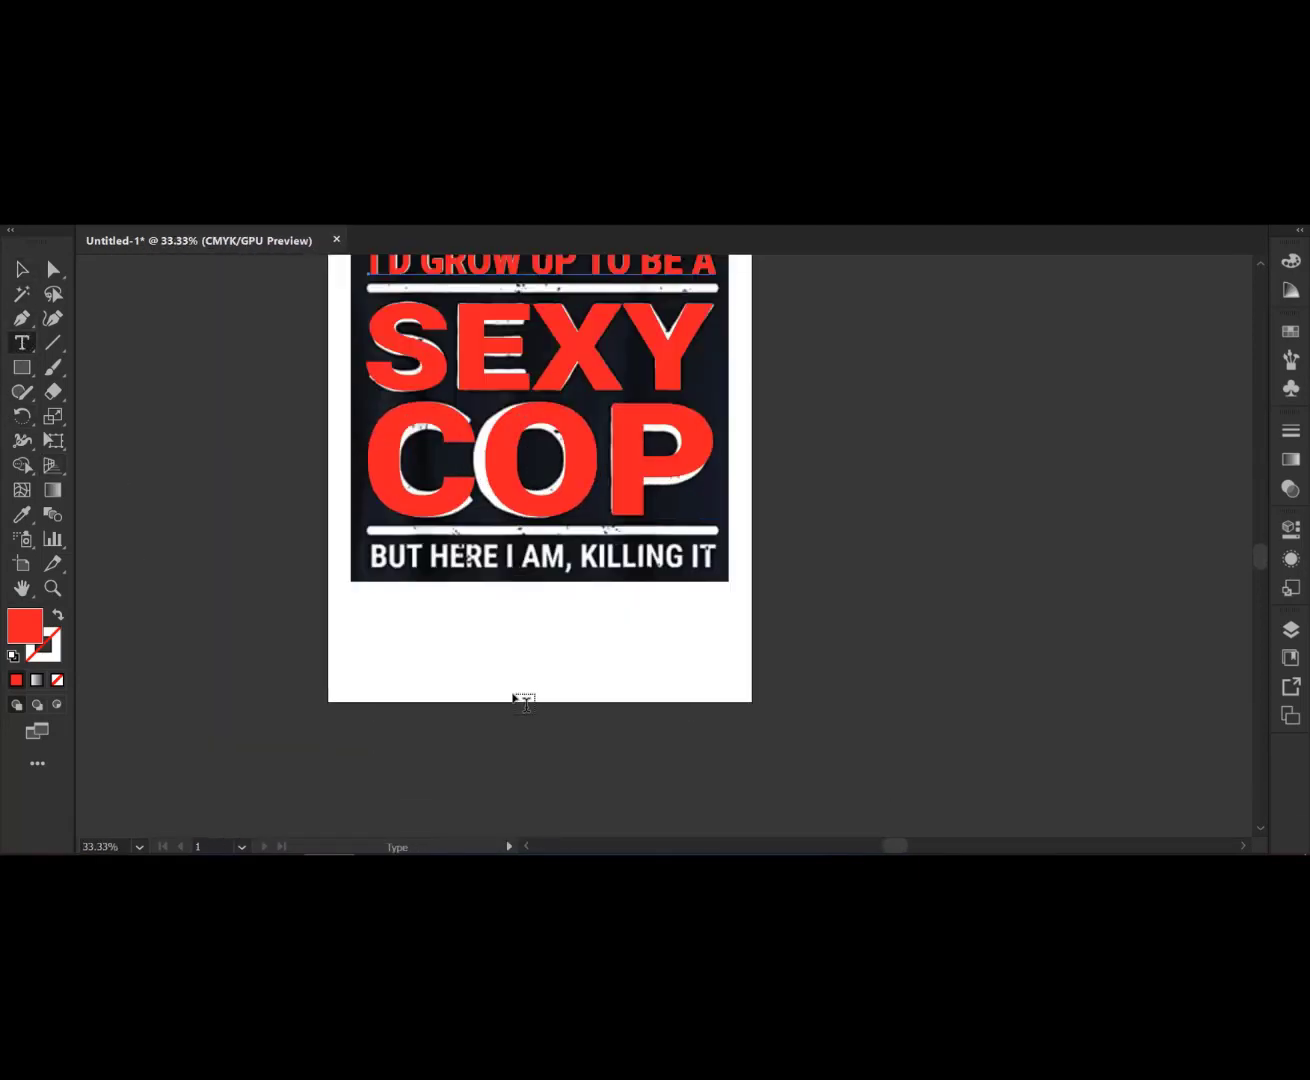
pyautogui.scroll(-2, 520, 696)
pyautogui.scroll(1, 415, 686)
pyautogui.click(382, 668)
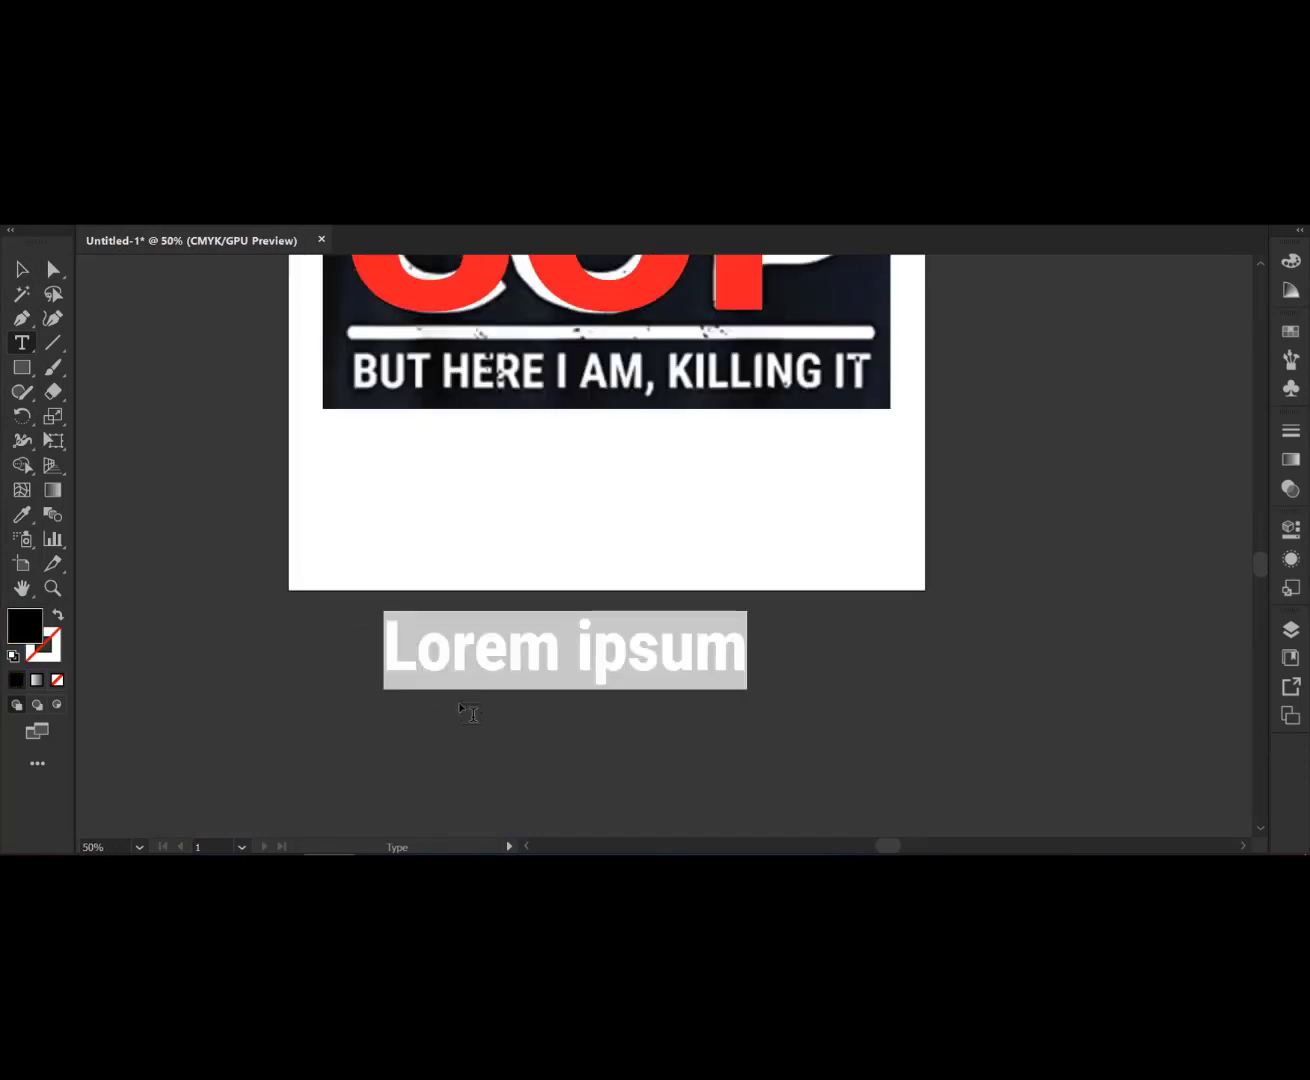
pyautogui.write('BUT ')
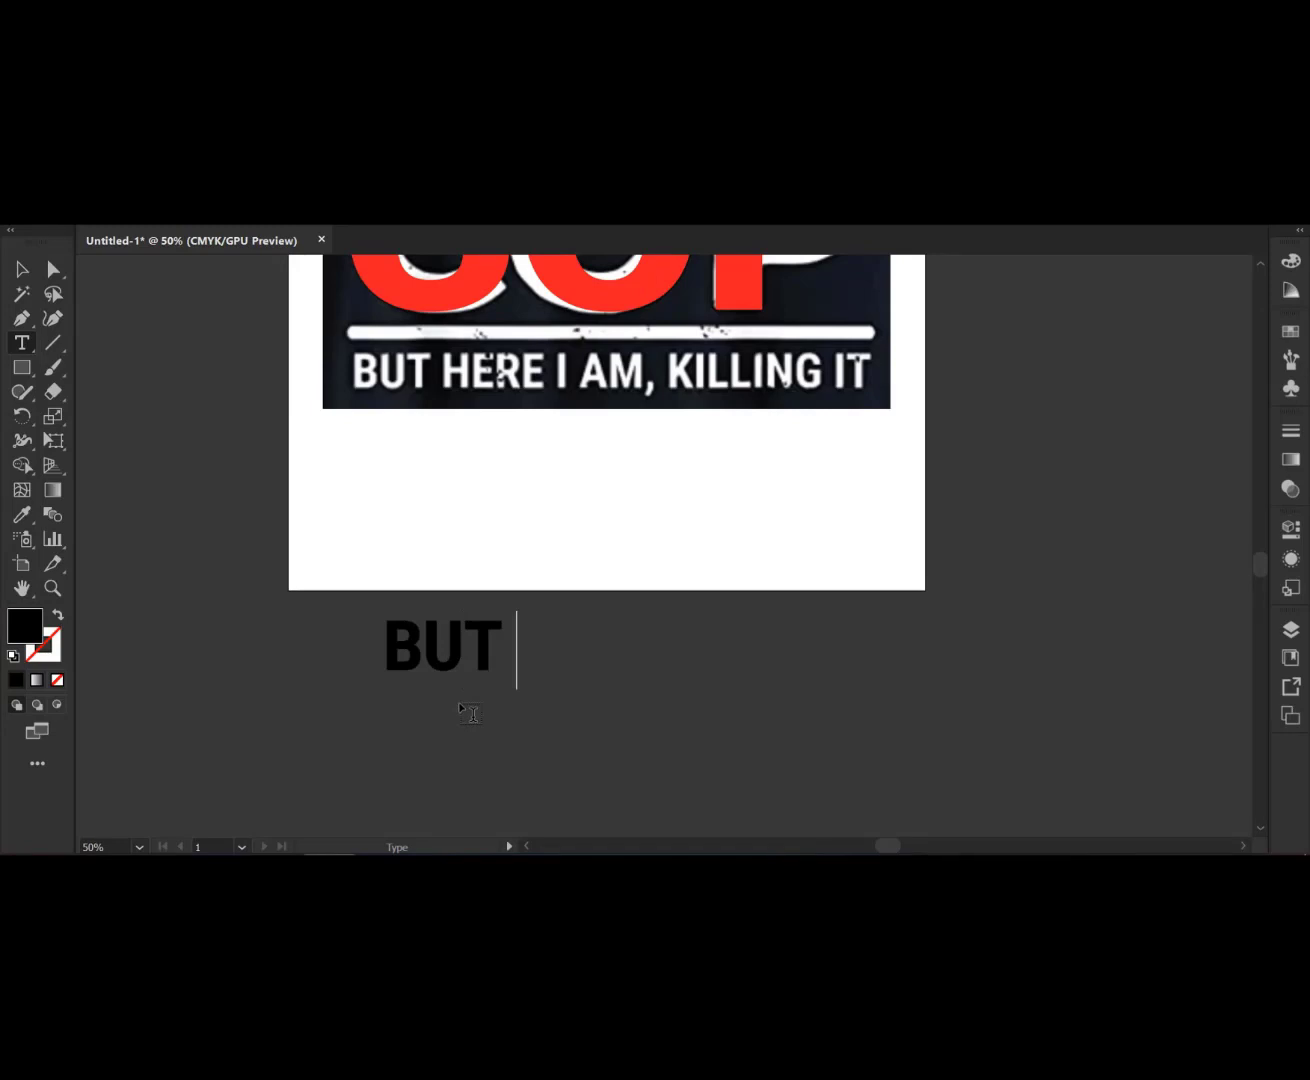
pyautogui.write('H')
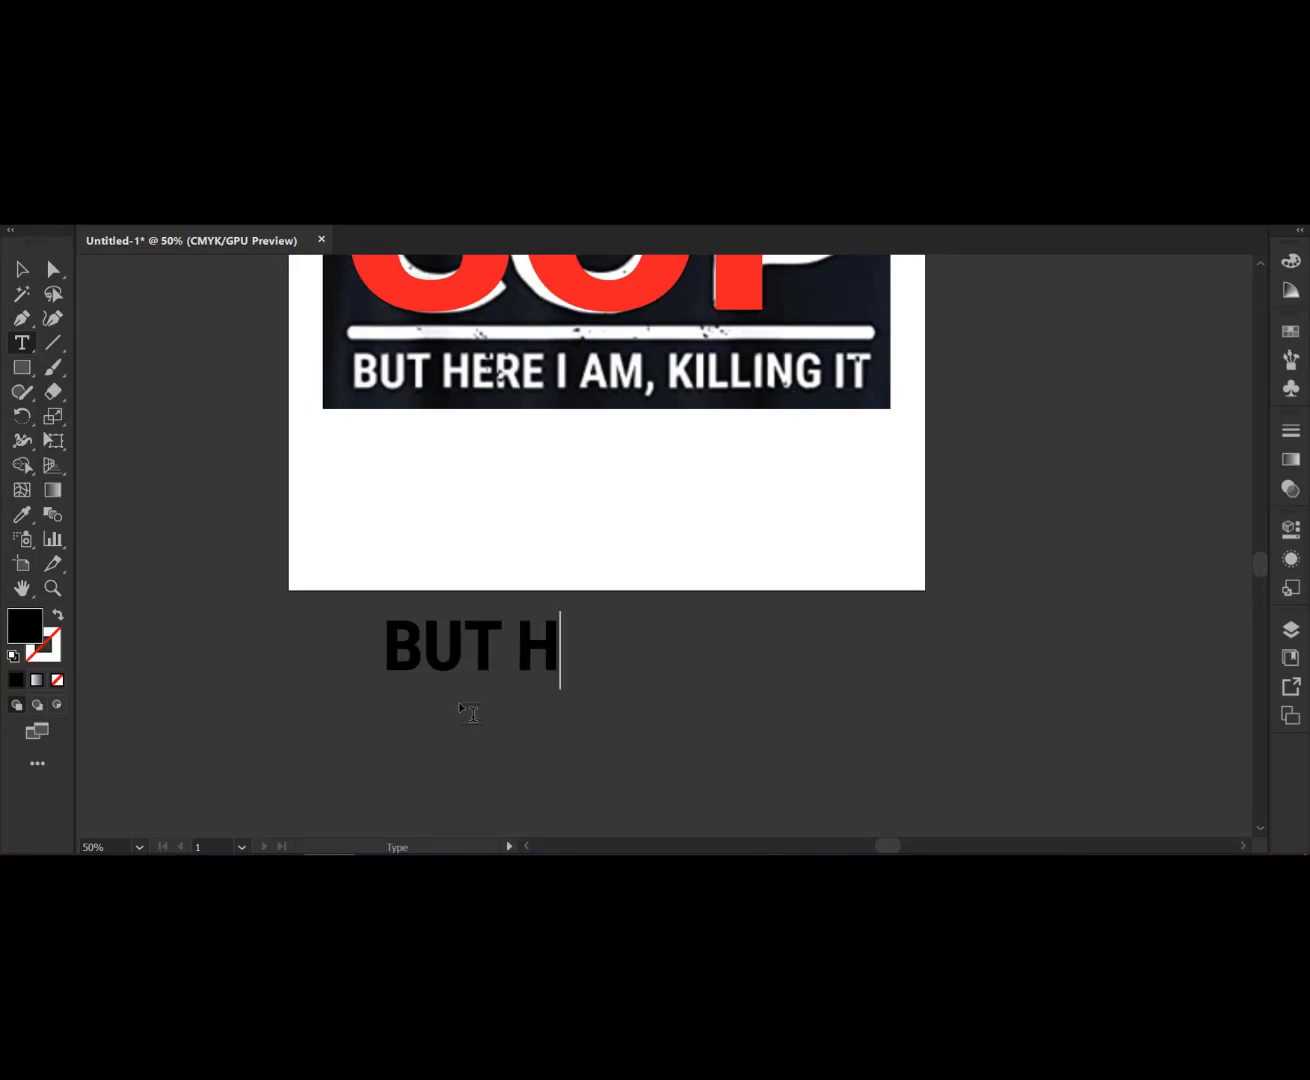
pyautogui.write('ERE ')
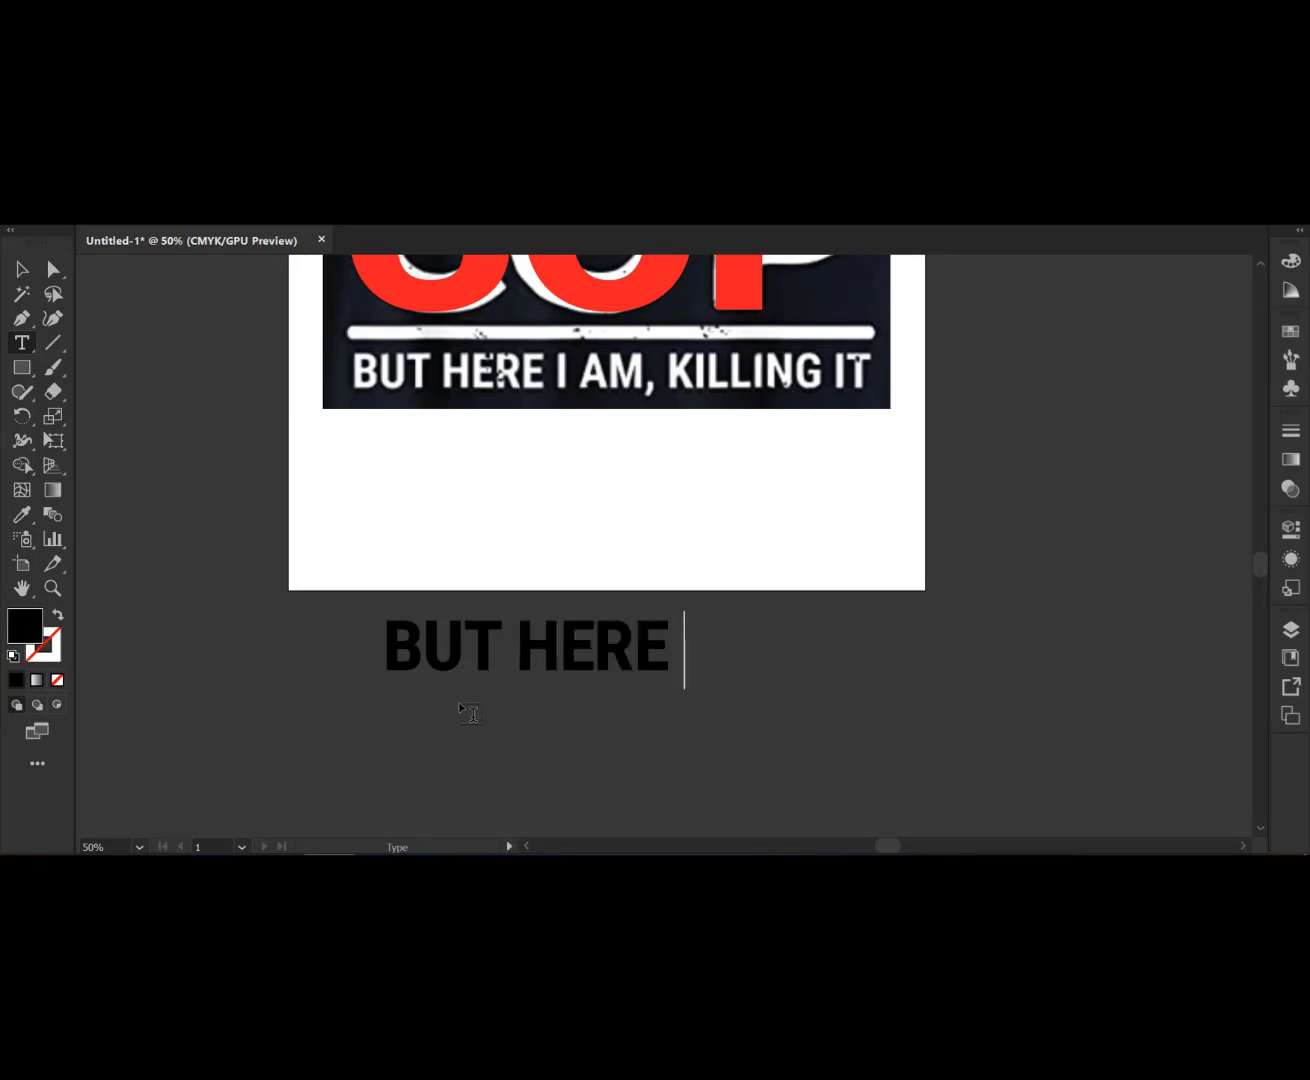
pyautogui.write('I AM,')
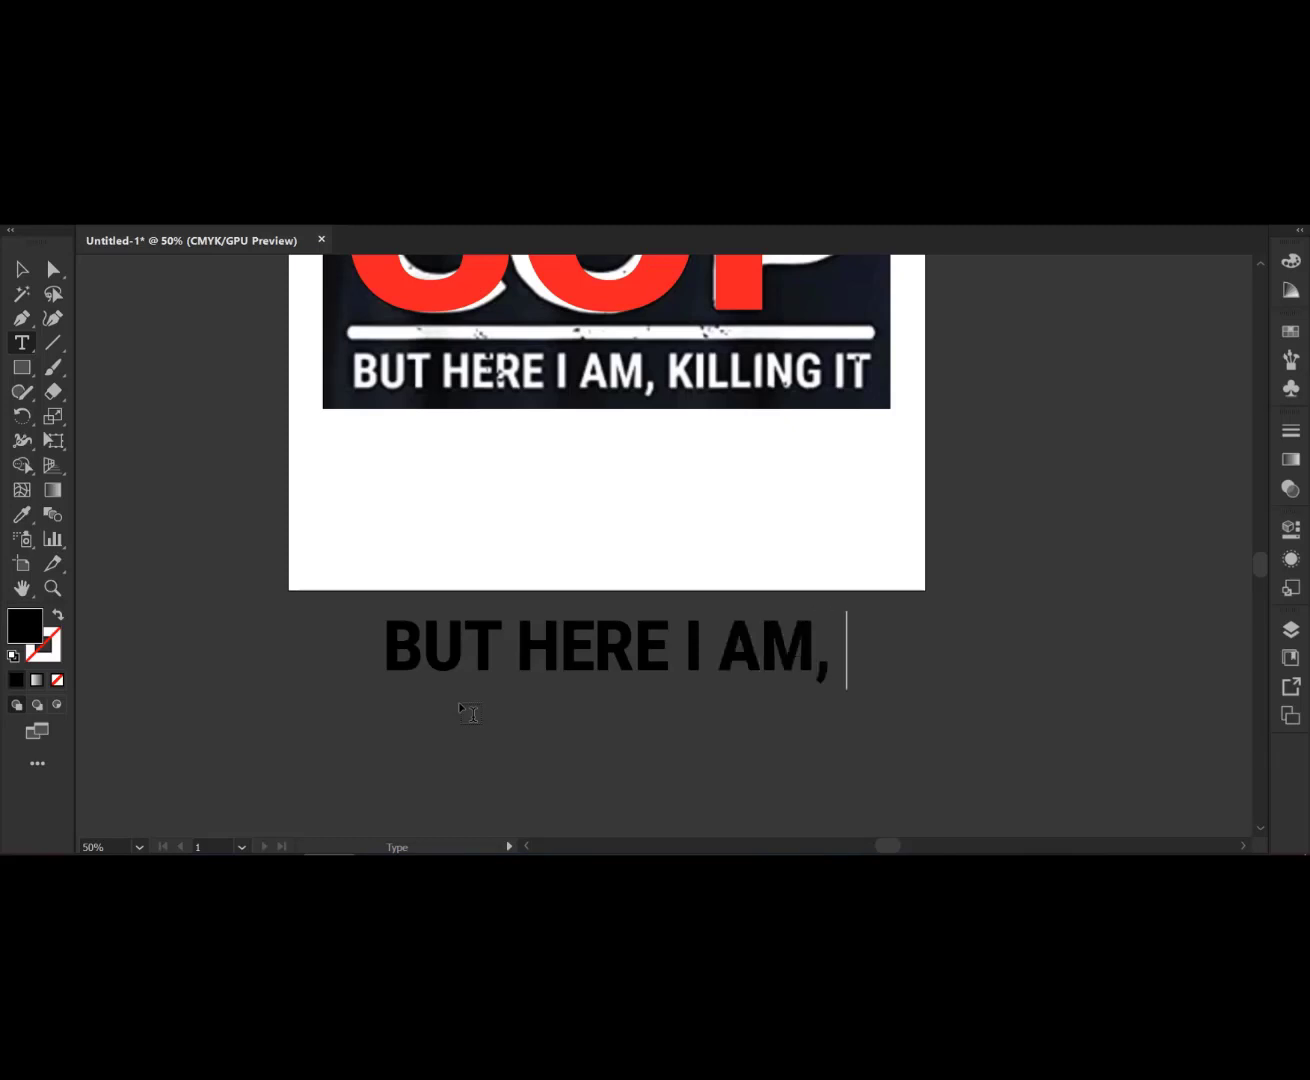
pyautogui.write('KIL')
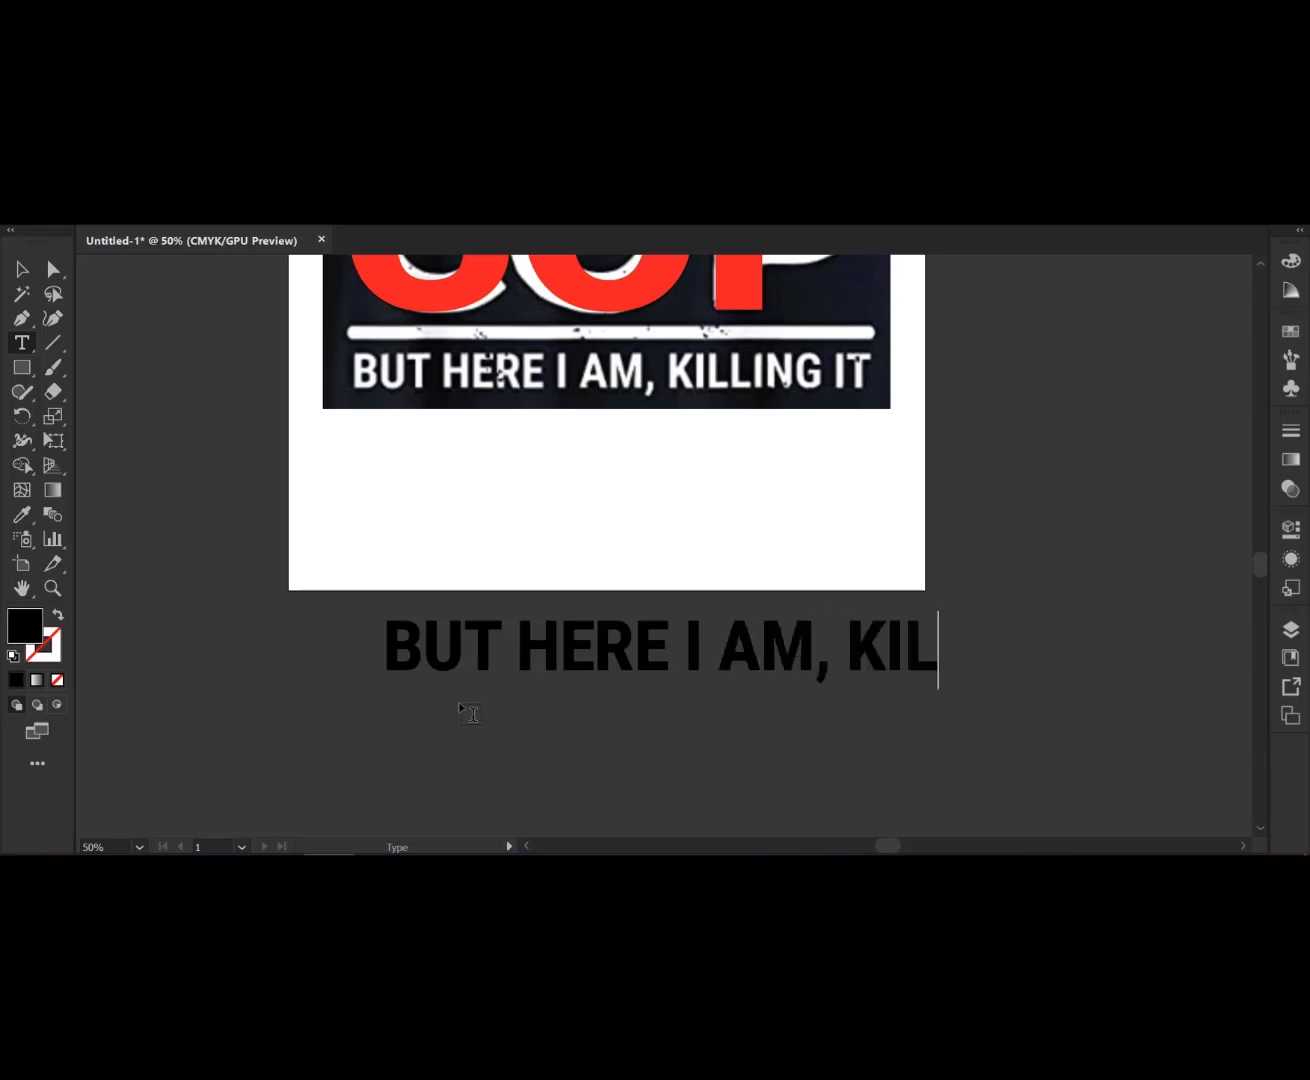
pyautogui.write('LING ')
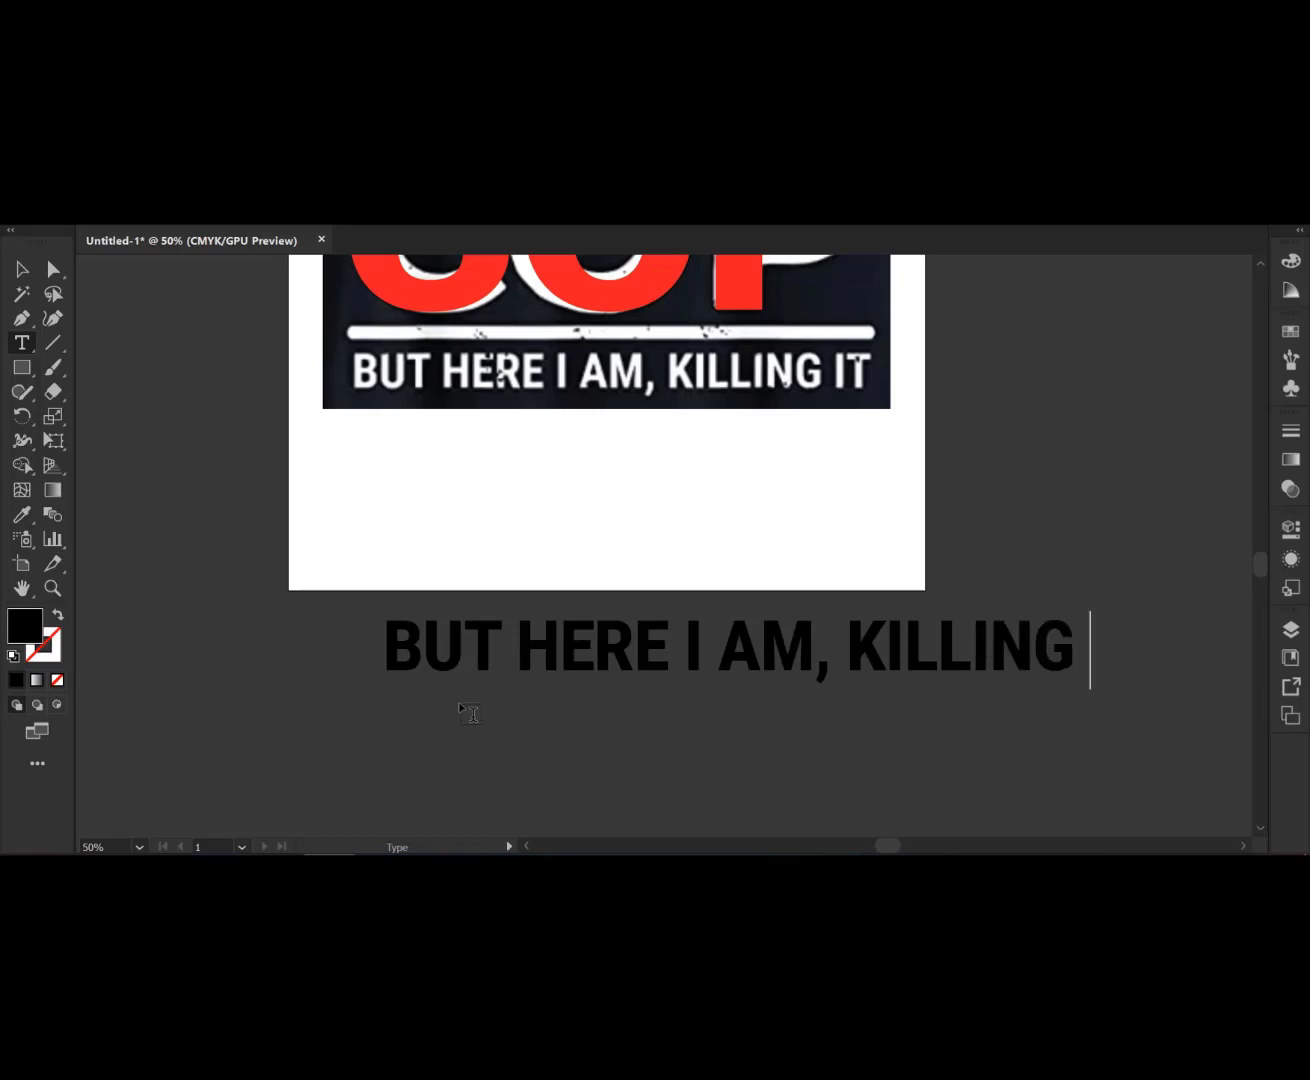
pyautogui.write('IT')
# - Fill the BUT HERE I AM, KILLING IT text with red from the swatches
pyautogui.click(20, 268)
pyautogui.click(88, 212)
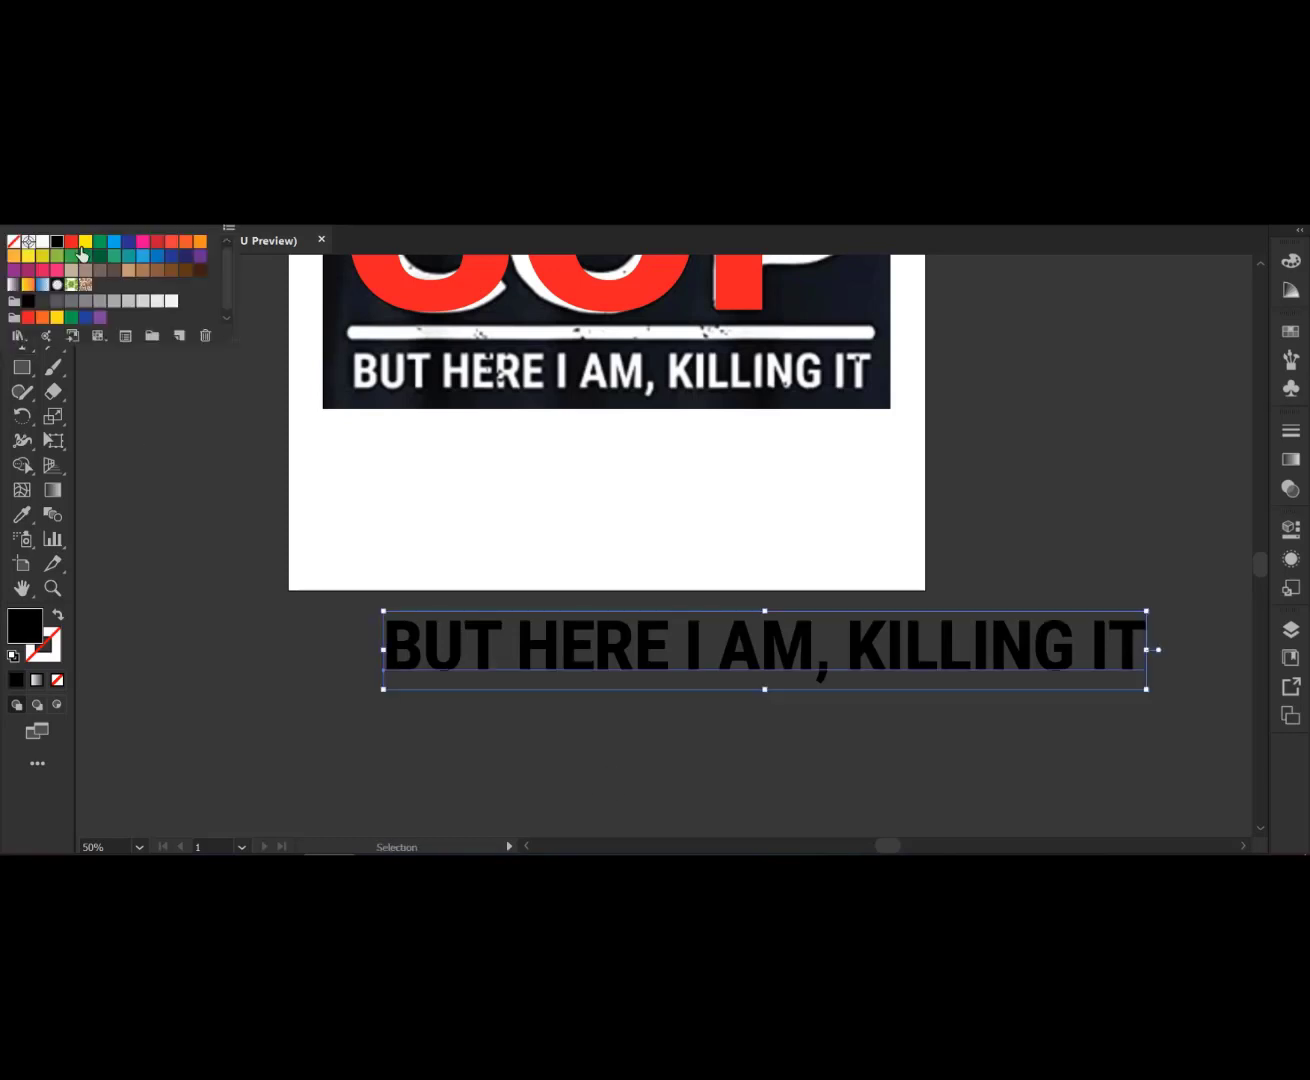
pyautogui.click(70, 240)
pyautogui.press('Escape')
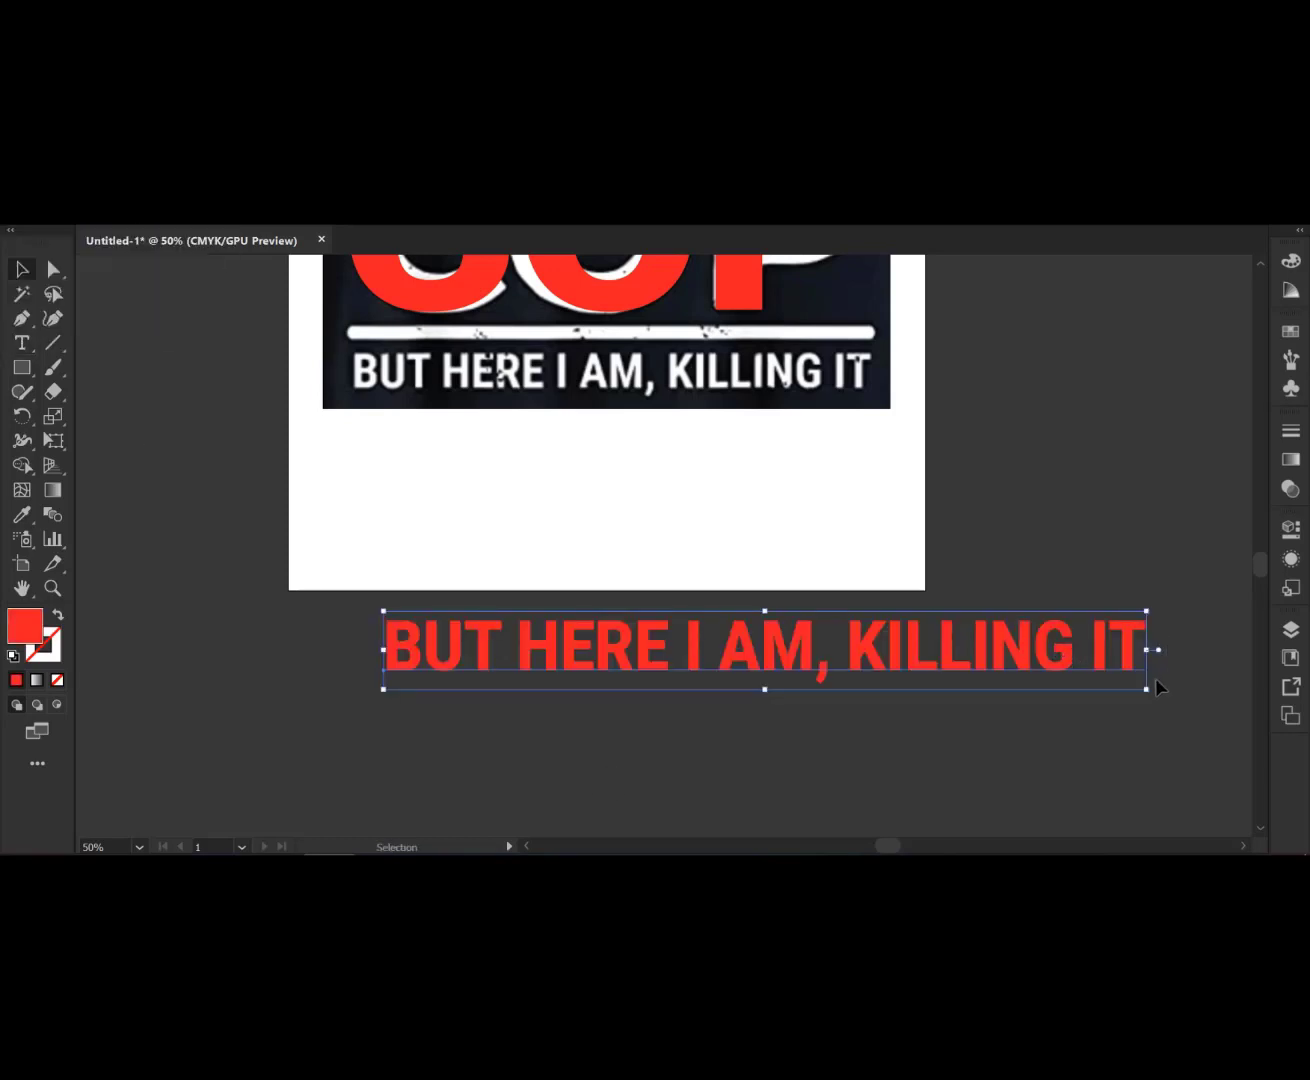
# - Shrink the BUT HERE I AM, KILLING IT text and move it onto the design's bottom line
pyautogui.moveTo(1148, 690); pyautogui.dragTo(1062, 650)
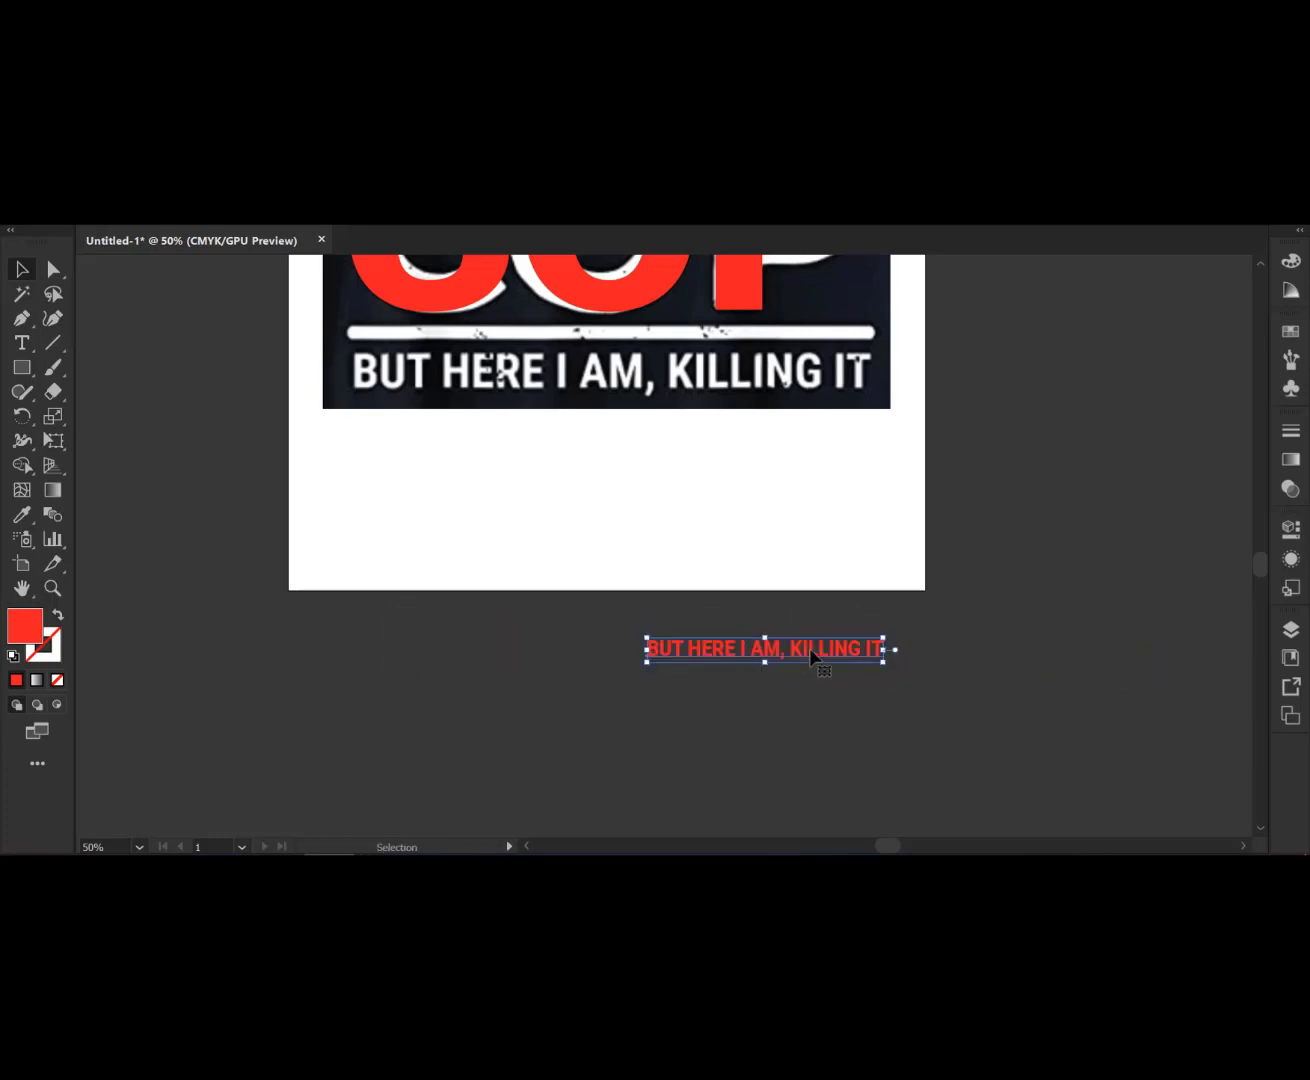
pyautogui.moveTo(809, 648); pyautogui.dragTo(600, 360)
pyautogui.scroll(1, 617, 487)
pyautogui.scroll(-2, 610, 508)
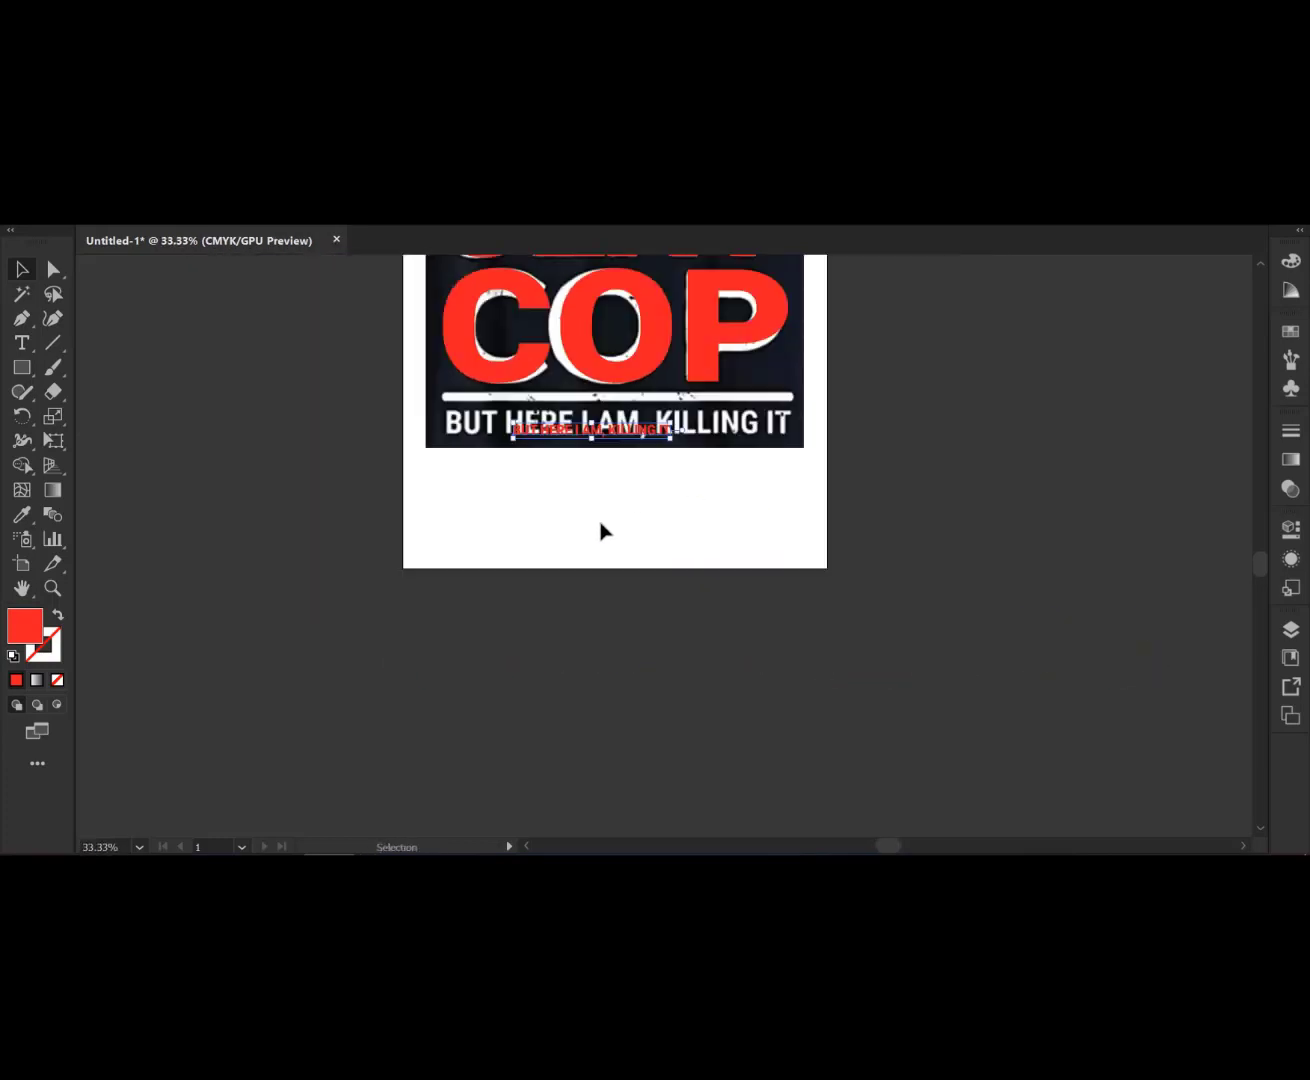
# - Apply an existing headline's text formatting to the BUT HERE I AM, KILLING IT text with the Eyedropper
pyautogui.click(22, 513)
pyautogui.scroll(-1, 500, 614)
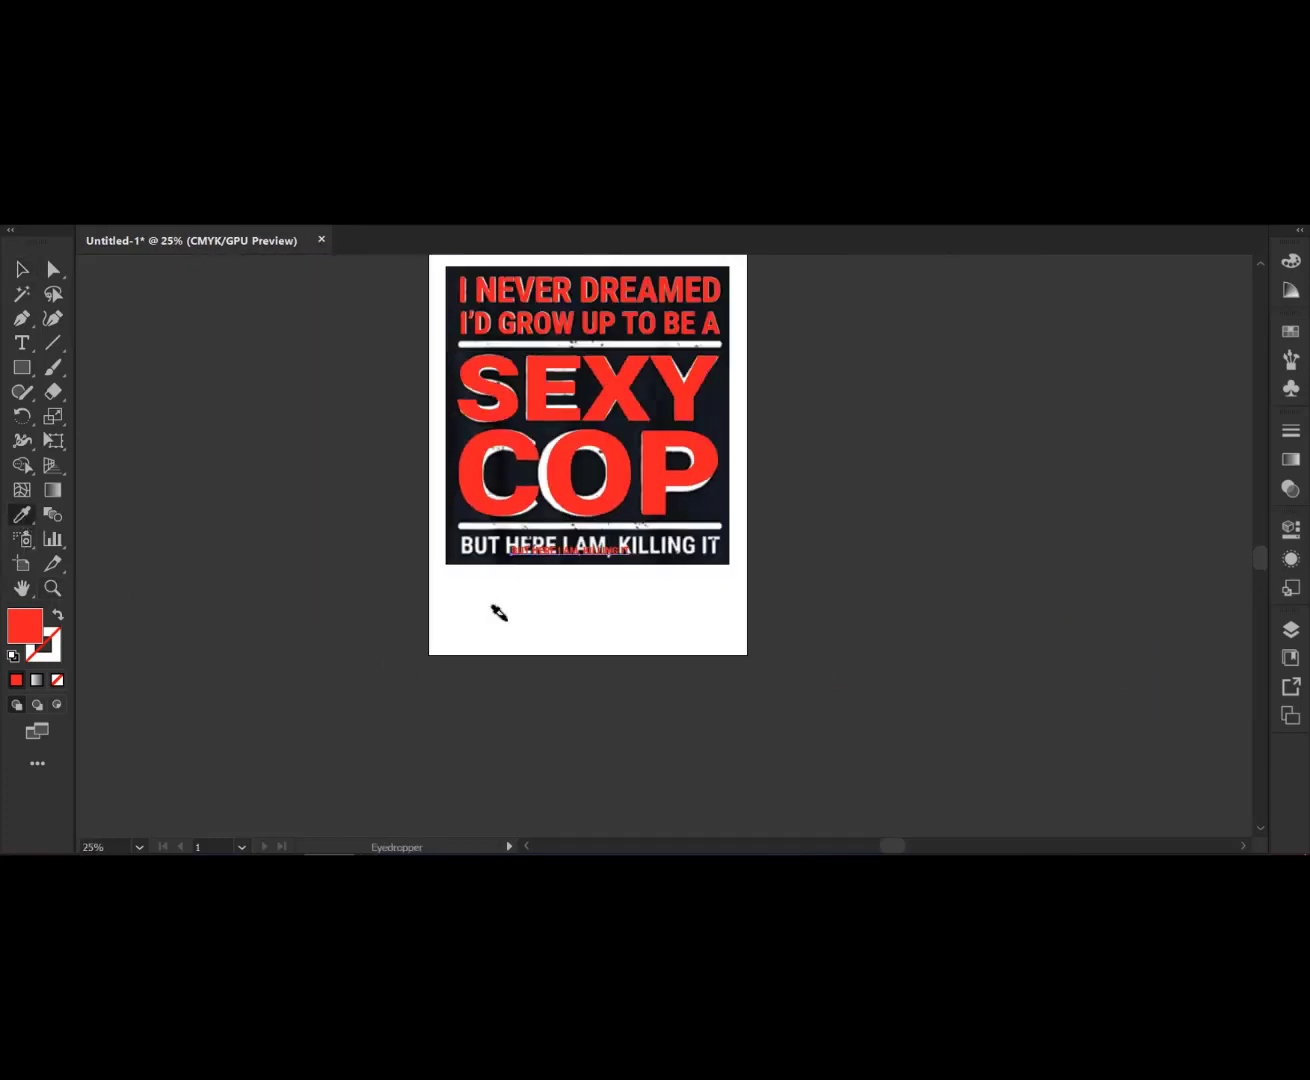
pyautogui.scroll(2, 525, 608)
pyautogui.click(627, 371)
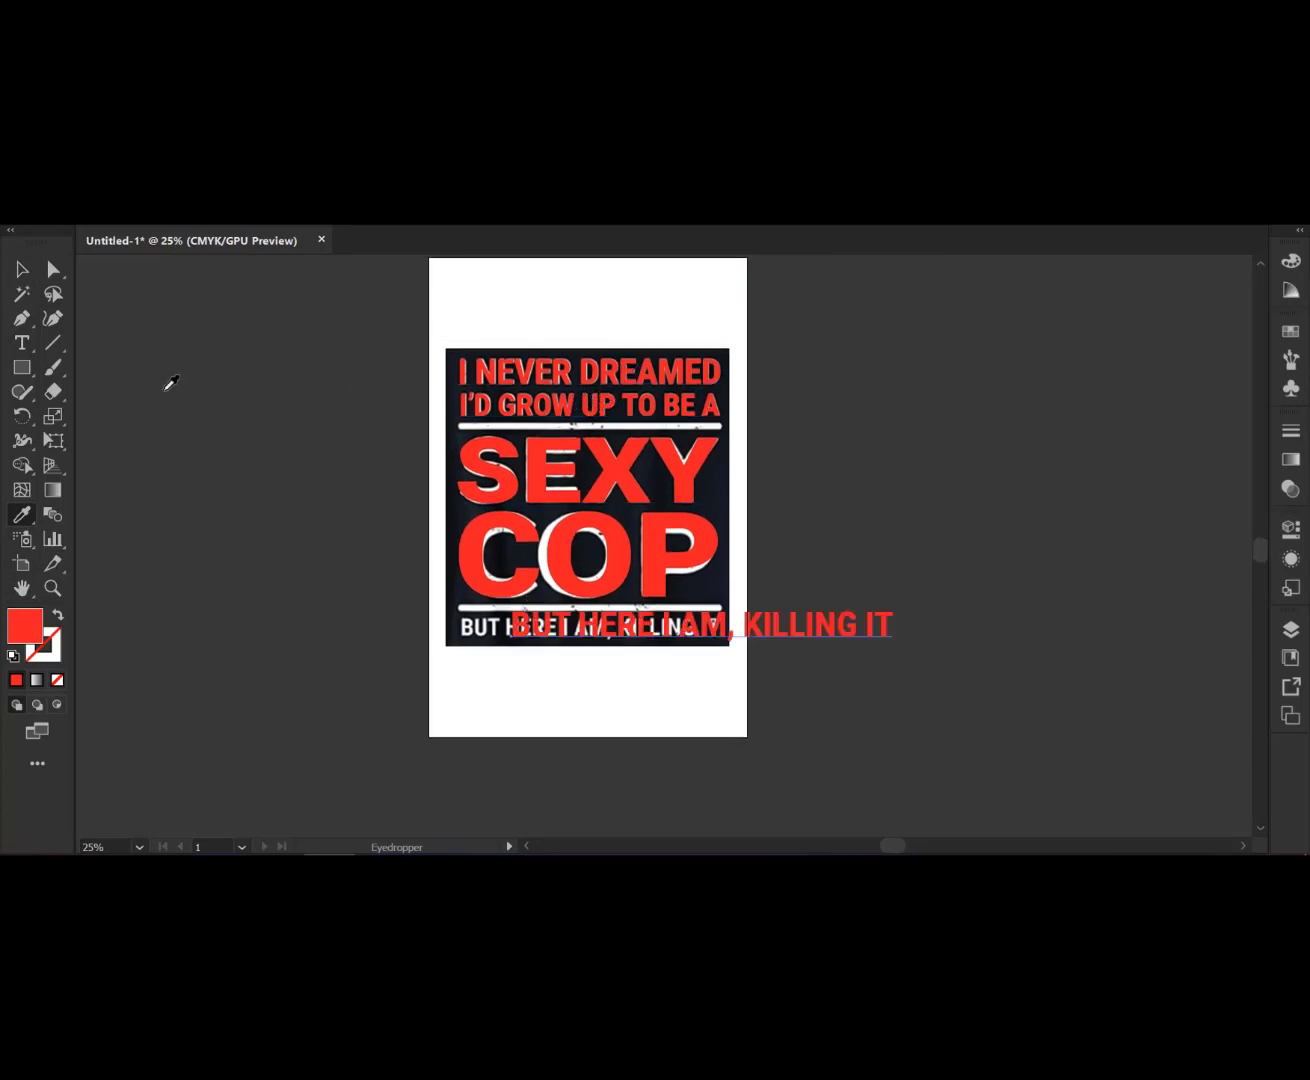
# - Scale down the BUT HERE I AM, KILLING IT text and position it over the original bottom line
pyautogui.click(22, 270)
pyautogui.scroll(2, 754, 529)
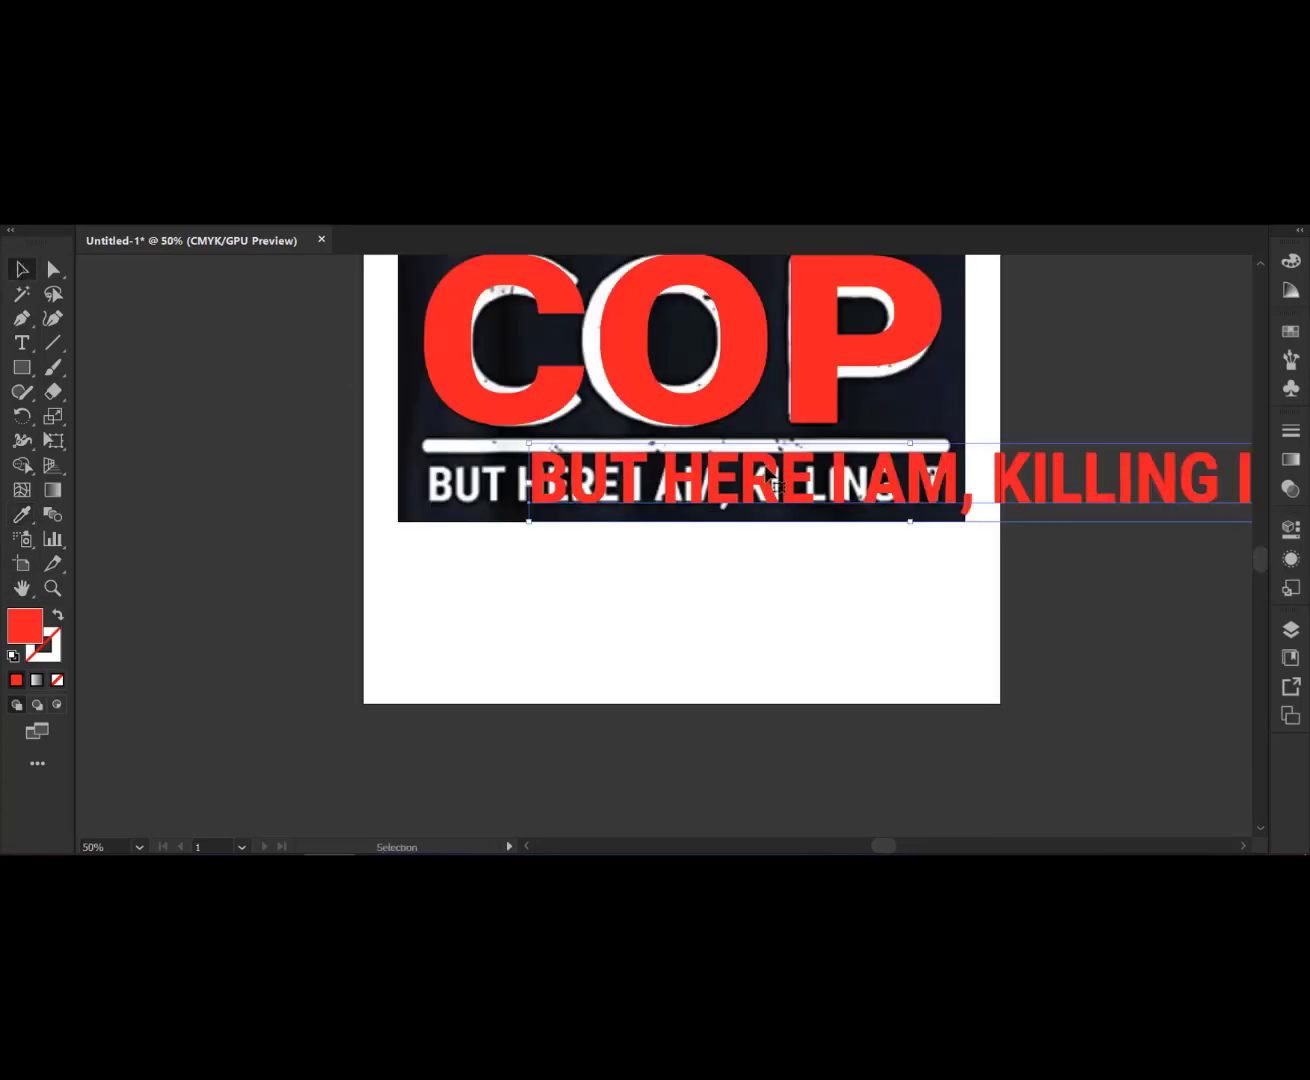
pyautogui.moveTo(764, 478); pyautogui.dragTo(651, 482)
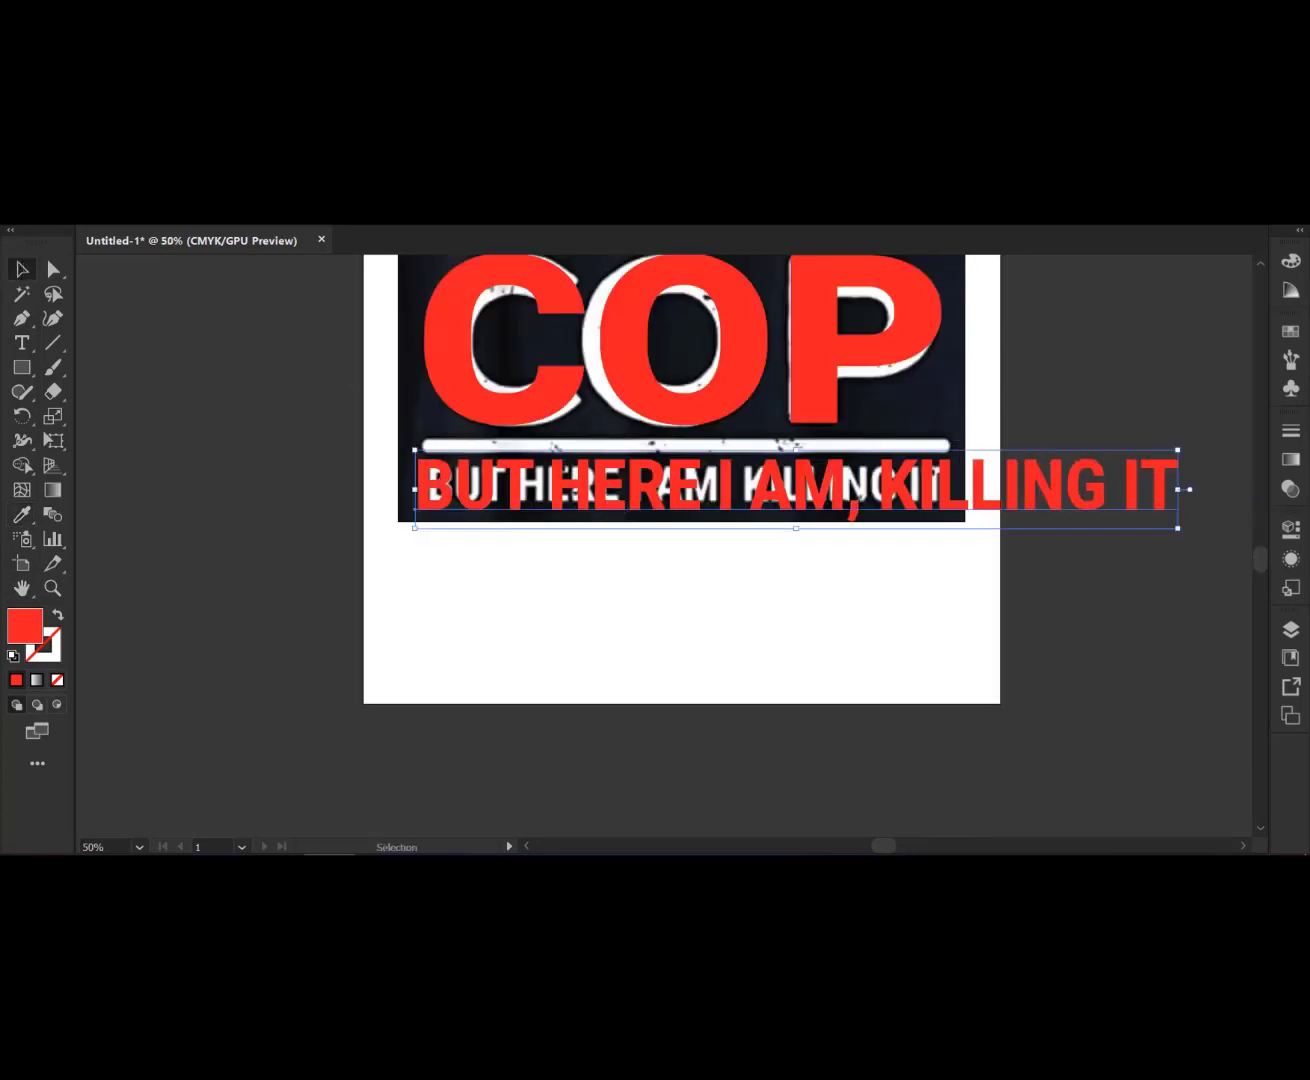
pyautogui.click(23, 520)
pyautogui.scroll(-2, 482, 636)
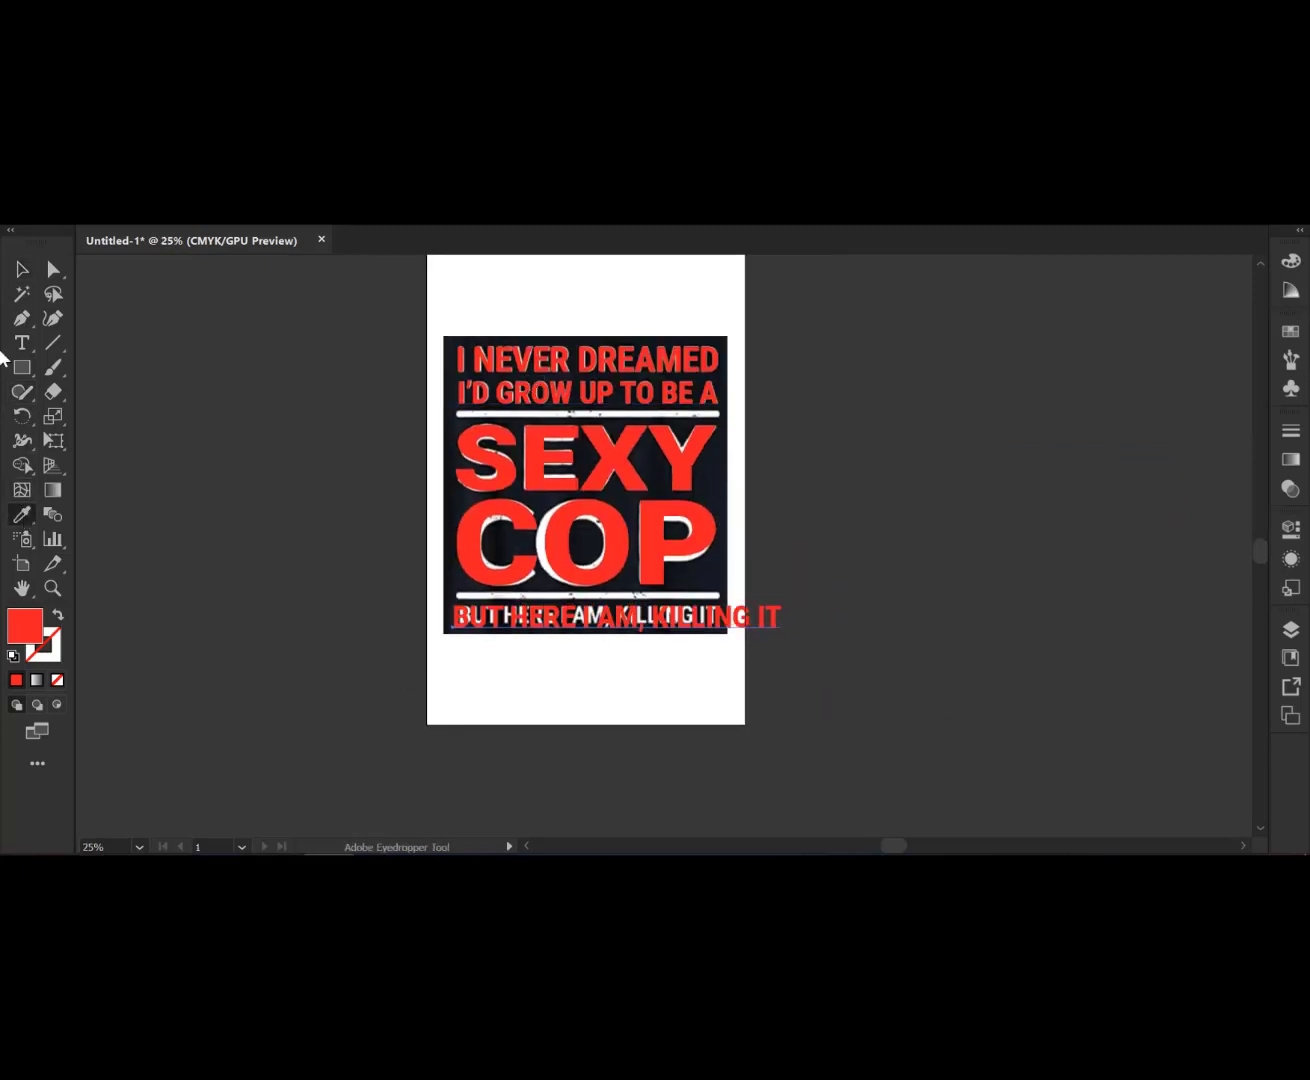
pyautogui.scroll(2, 636, 639)
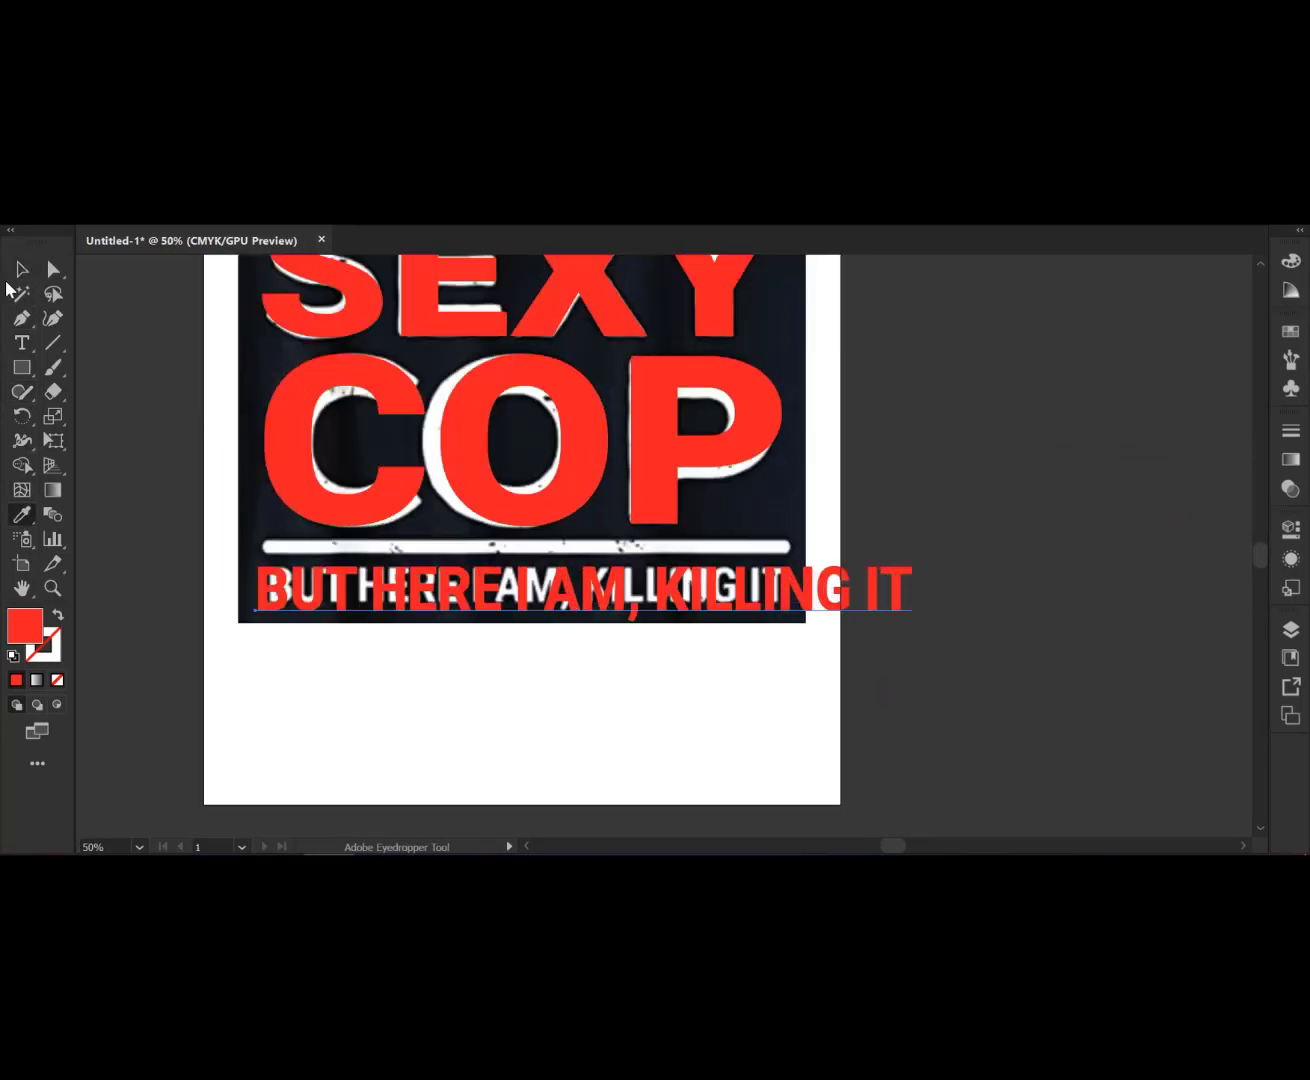
pyautogui.click(19, 270)
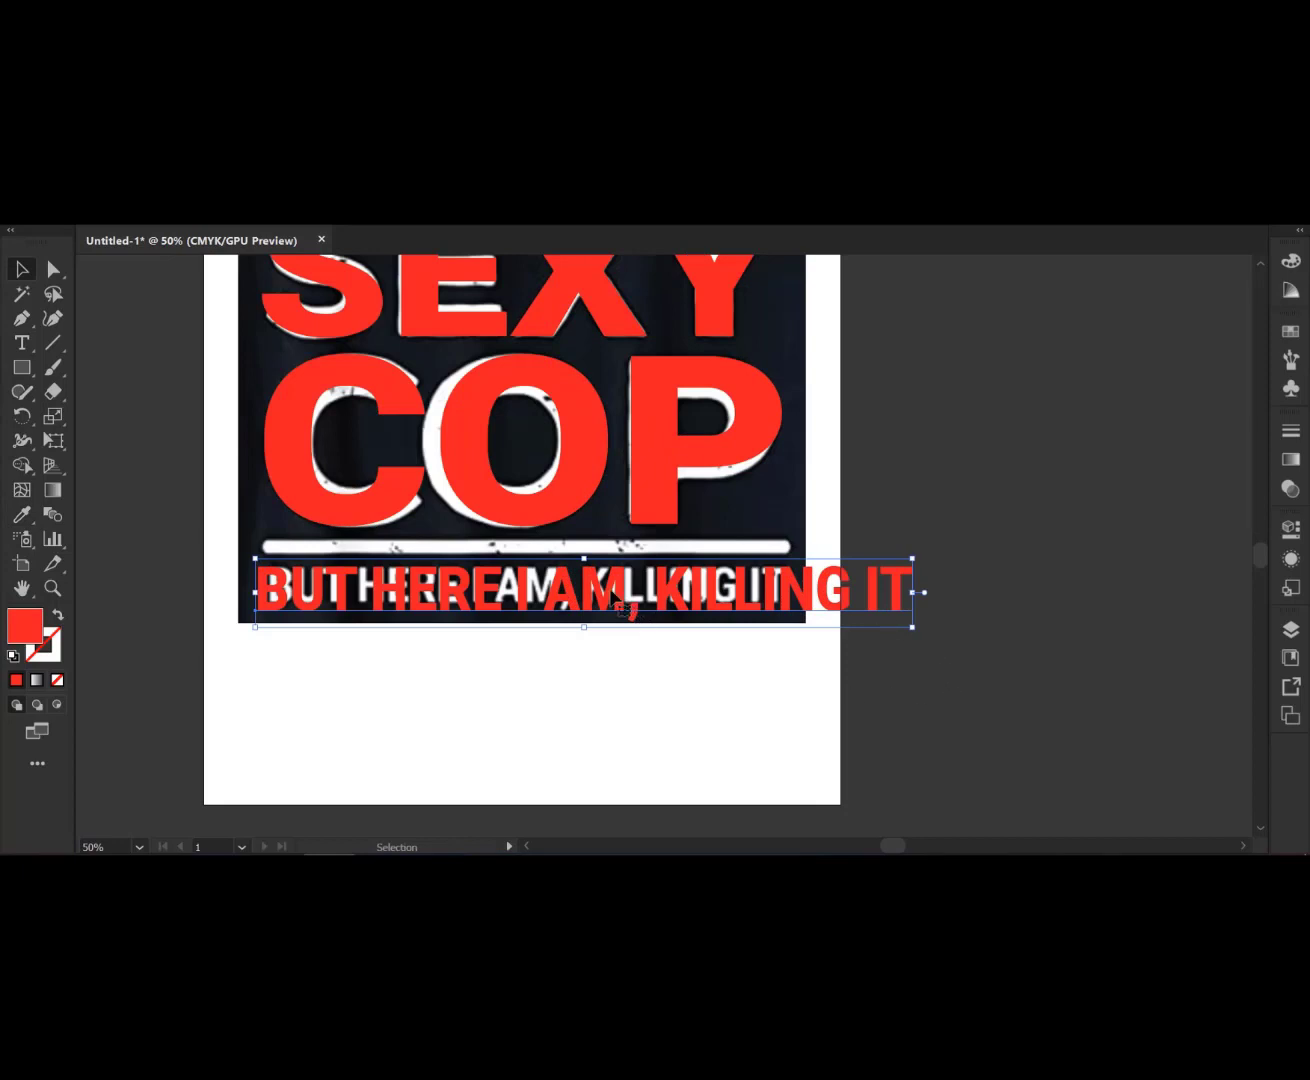
pyautogui.moveTo(612, 594); pyautogui.dragTo(619, 594)
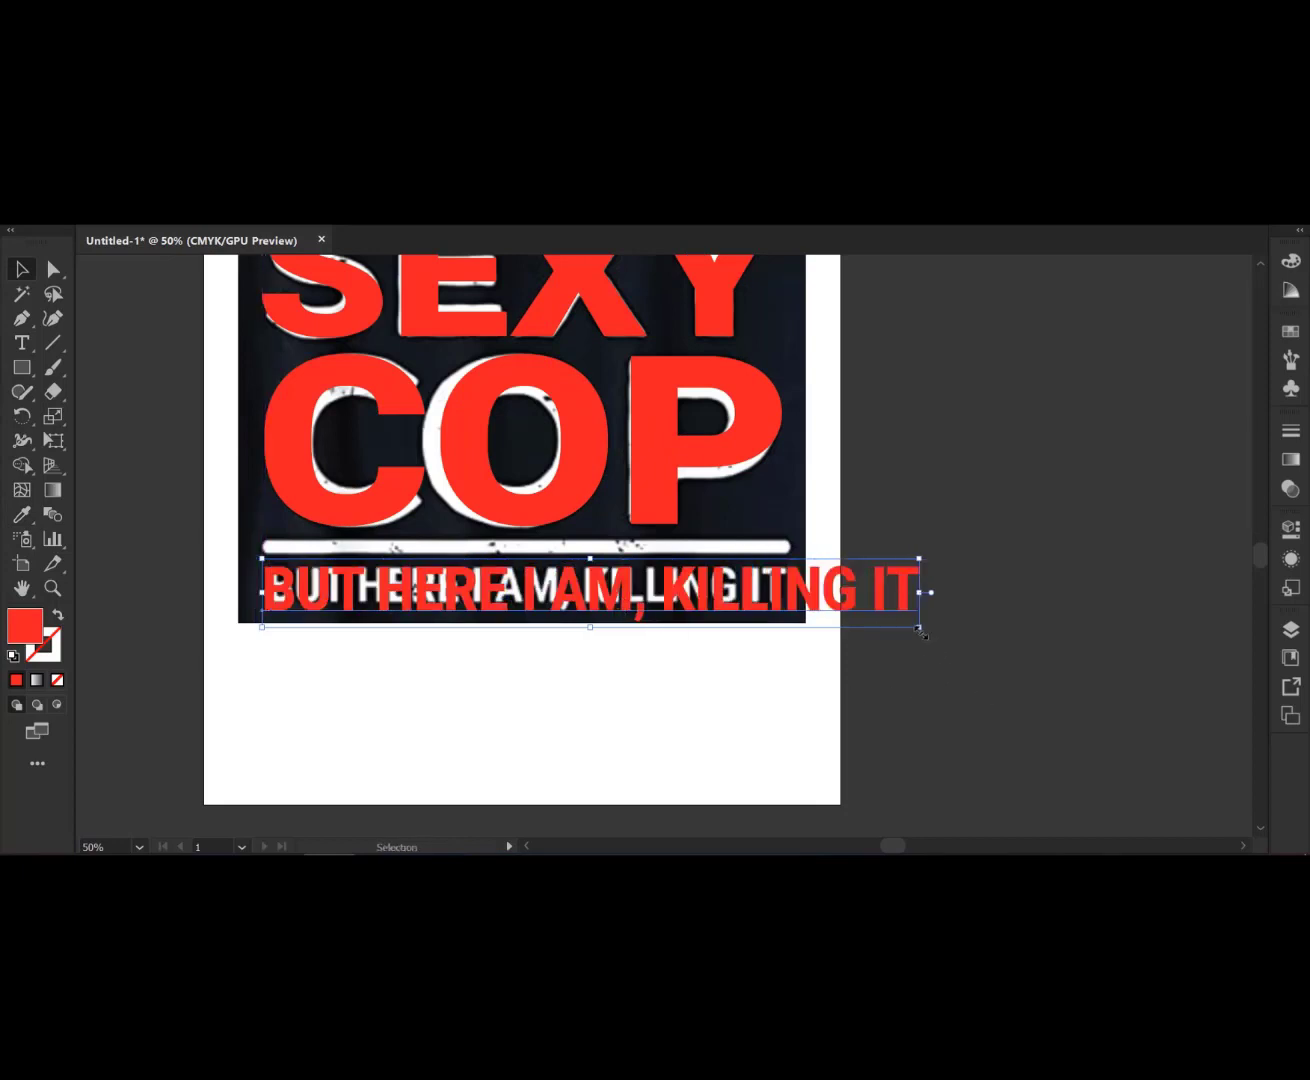
pyautogui.moveTo(922, 633)
pyautogui.mouseDown()
pyautogui.moveTo(914, 612)
pyautogui.moveTo(902, 623)
pyautogui.mouseUp()
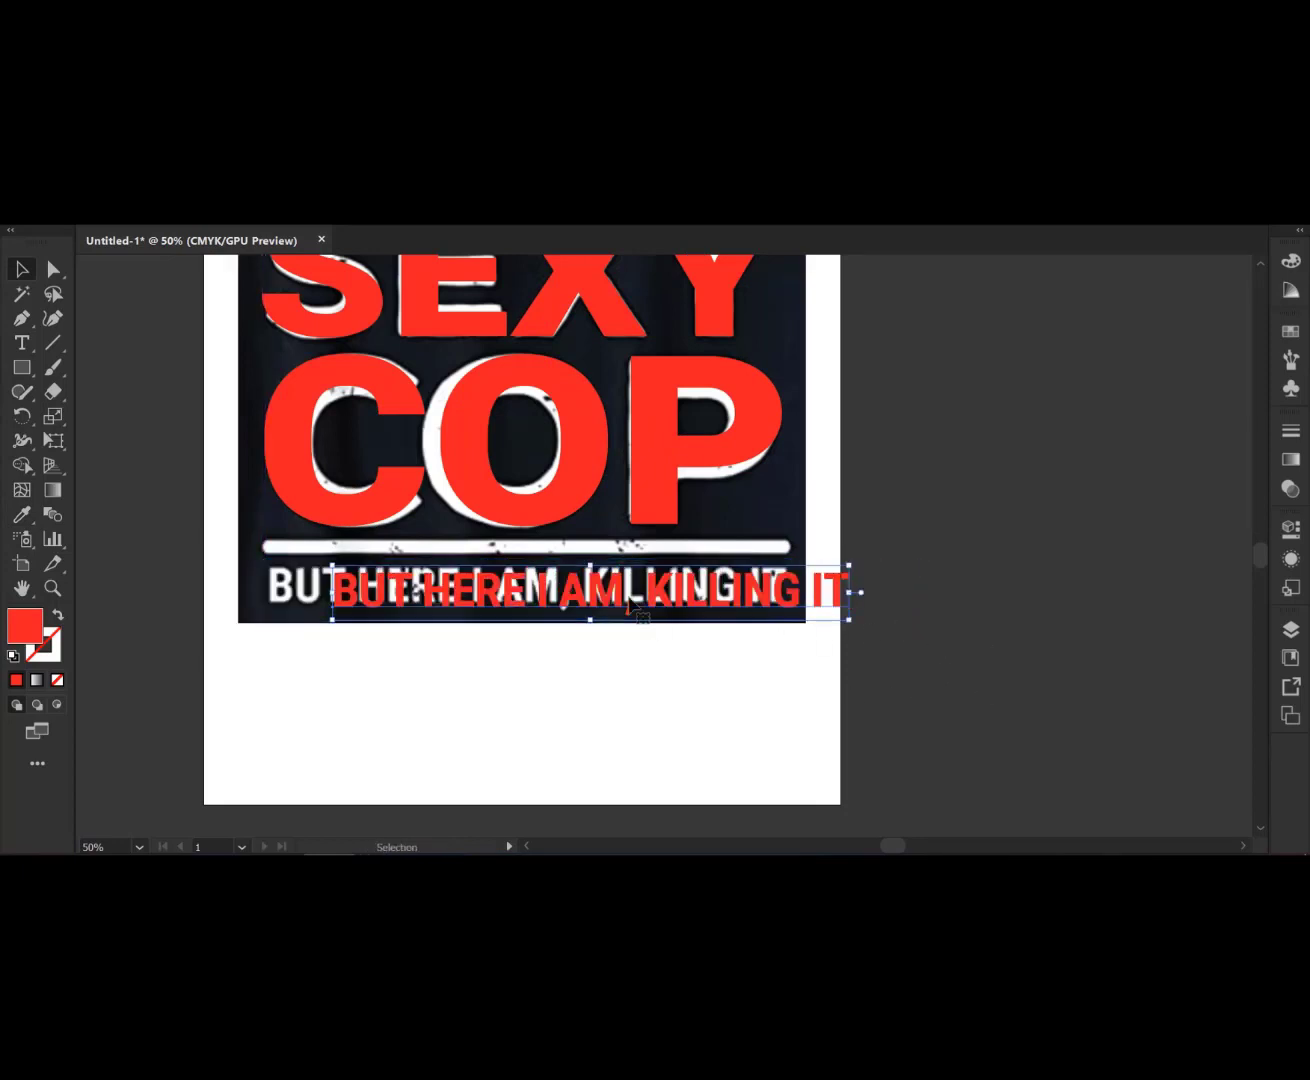
pyautogui.moveTo(600, 596); pyautogui.dragTo(560, 591)
# - Draw a rectangle covering the white divider bar above the bottom text line
pyautogui.scroll(1, 784, 598)
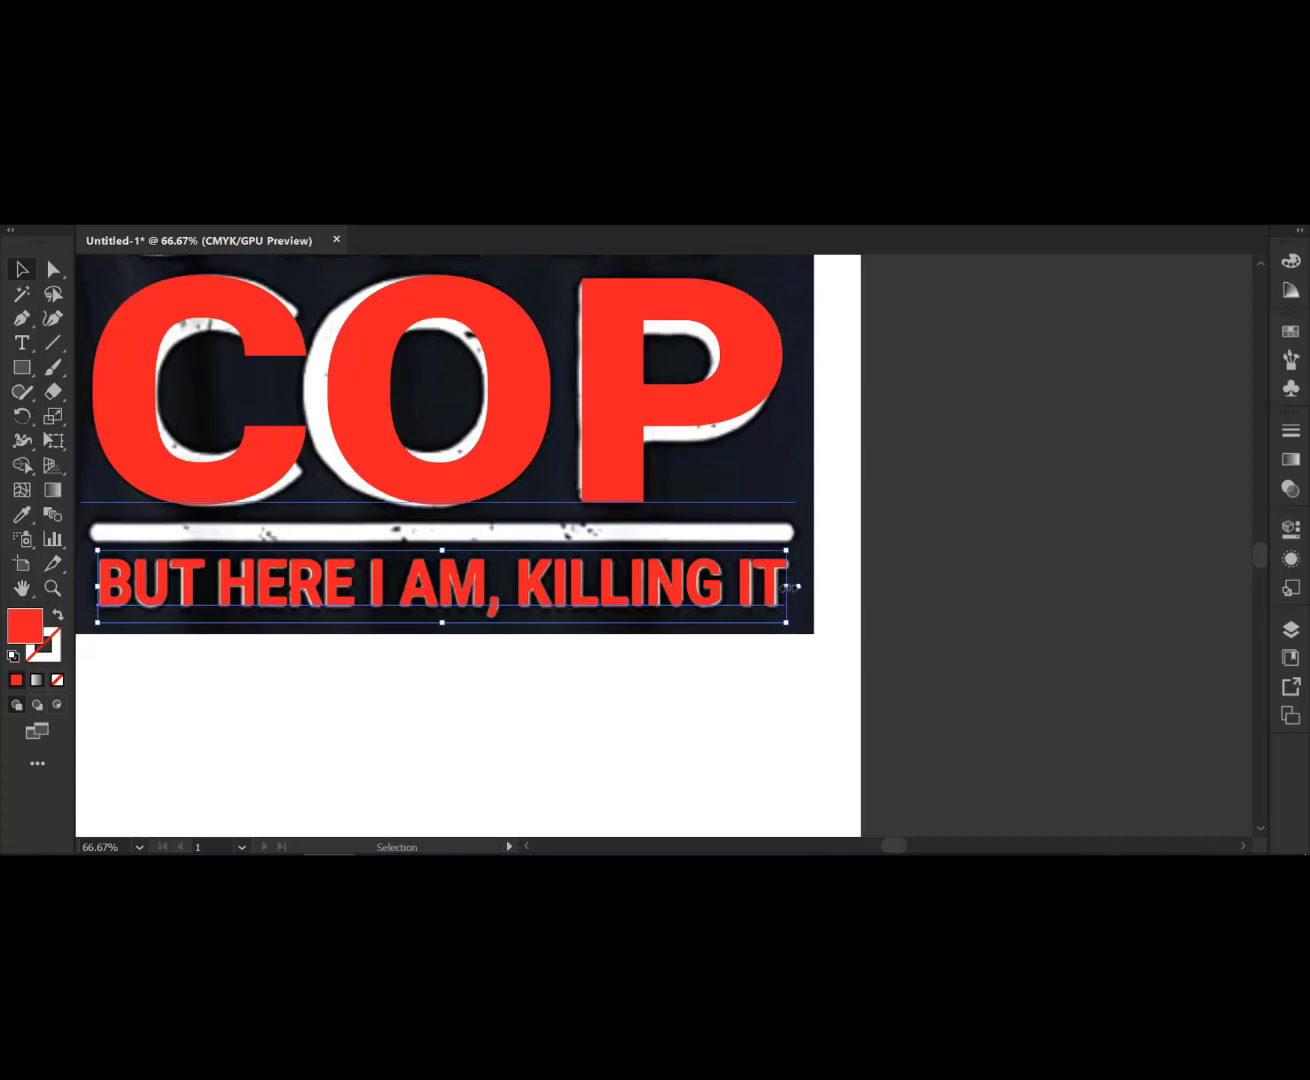
pyautogui.scroll(-1, 878, 649)
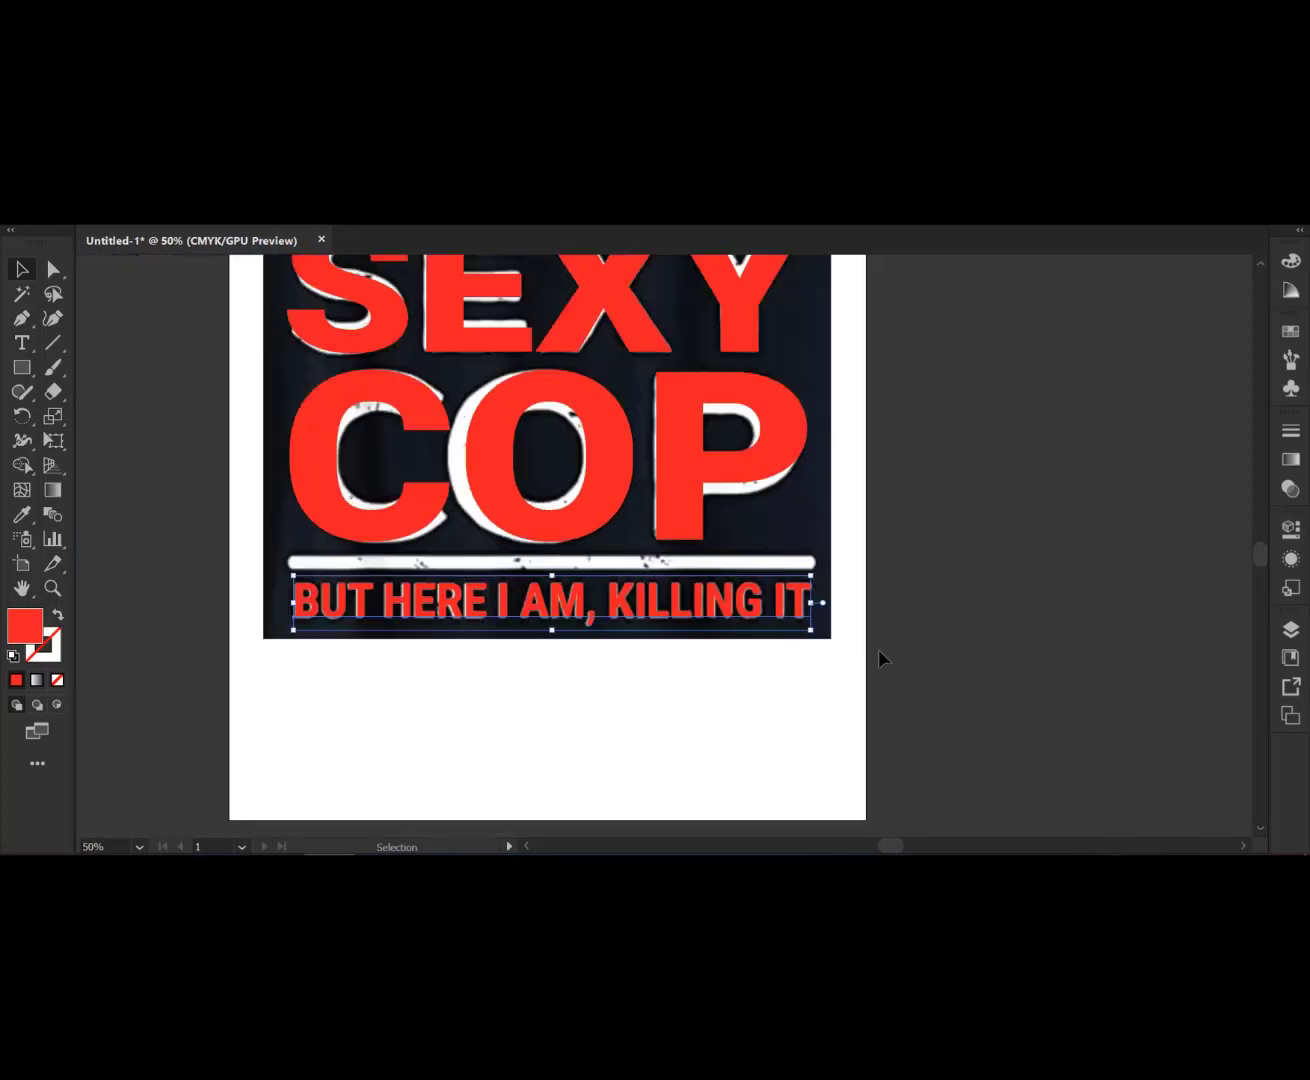
pyautogui.scroll(1, 879, 649)
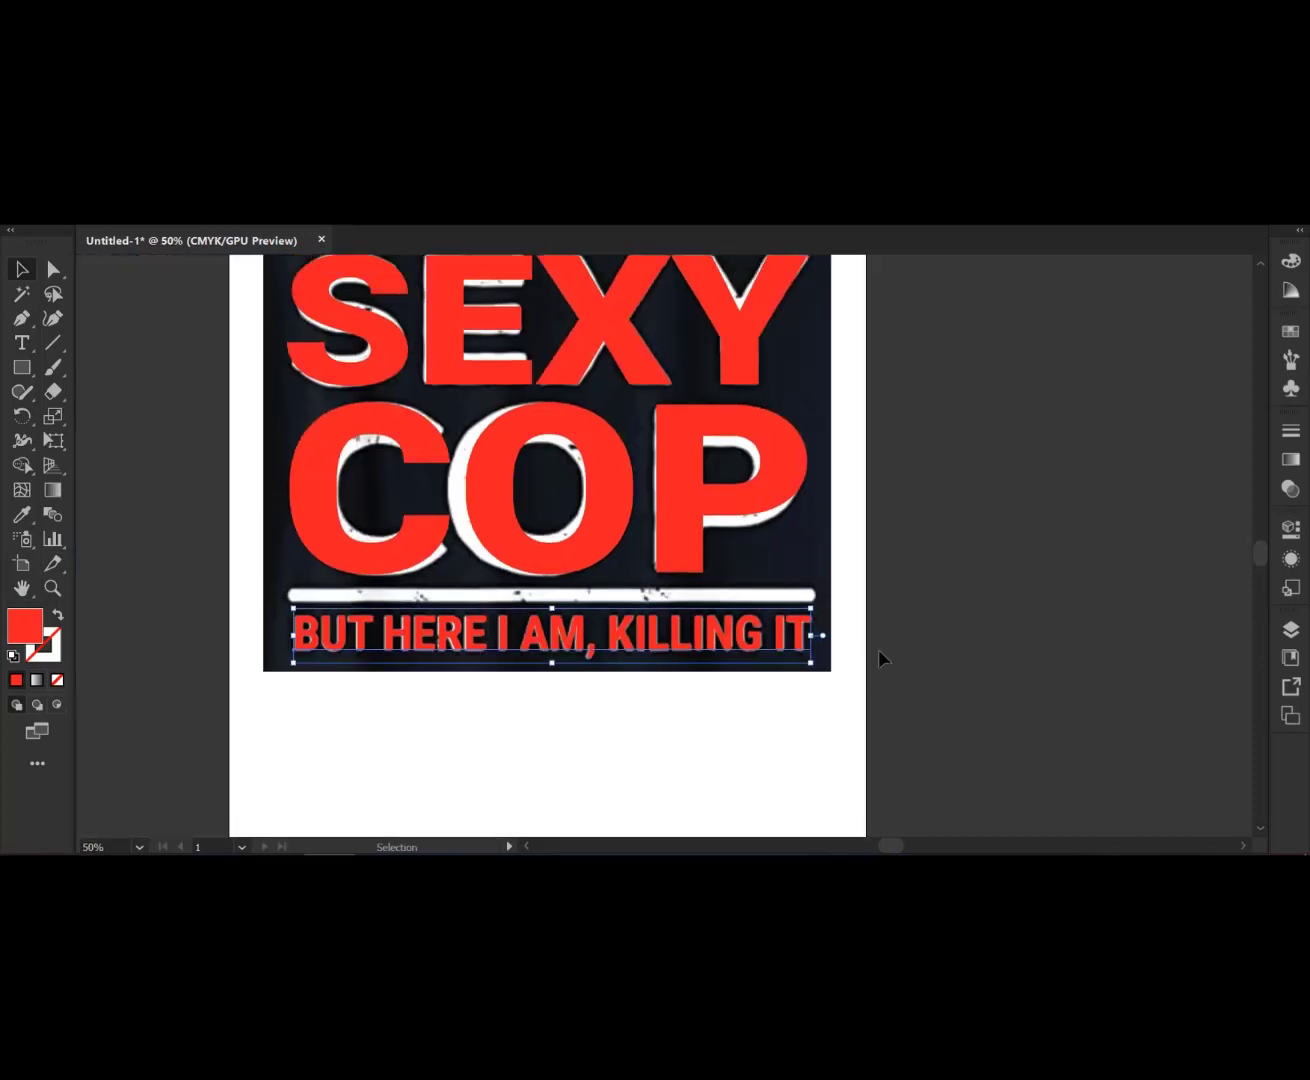
pyautogui.click(31, 370)
pyautogui.scroll(2, 204, 568)
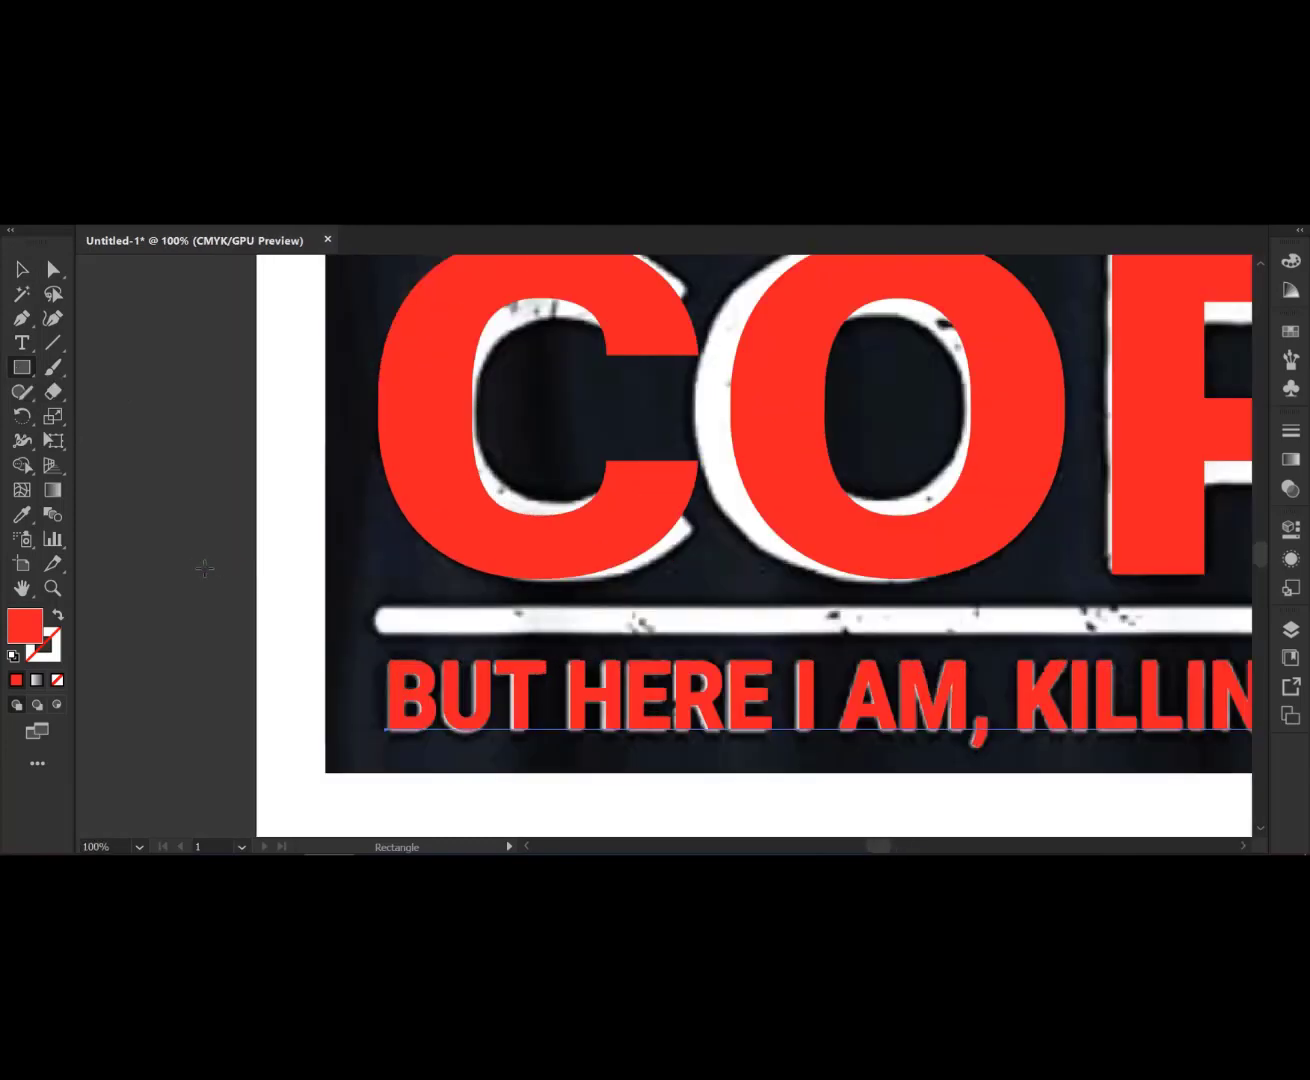
pyautogui.scroll(-1, 204, 568)
pyautogui.scroll(-1, 181, 572)
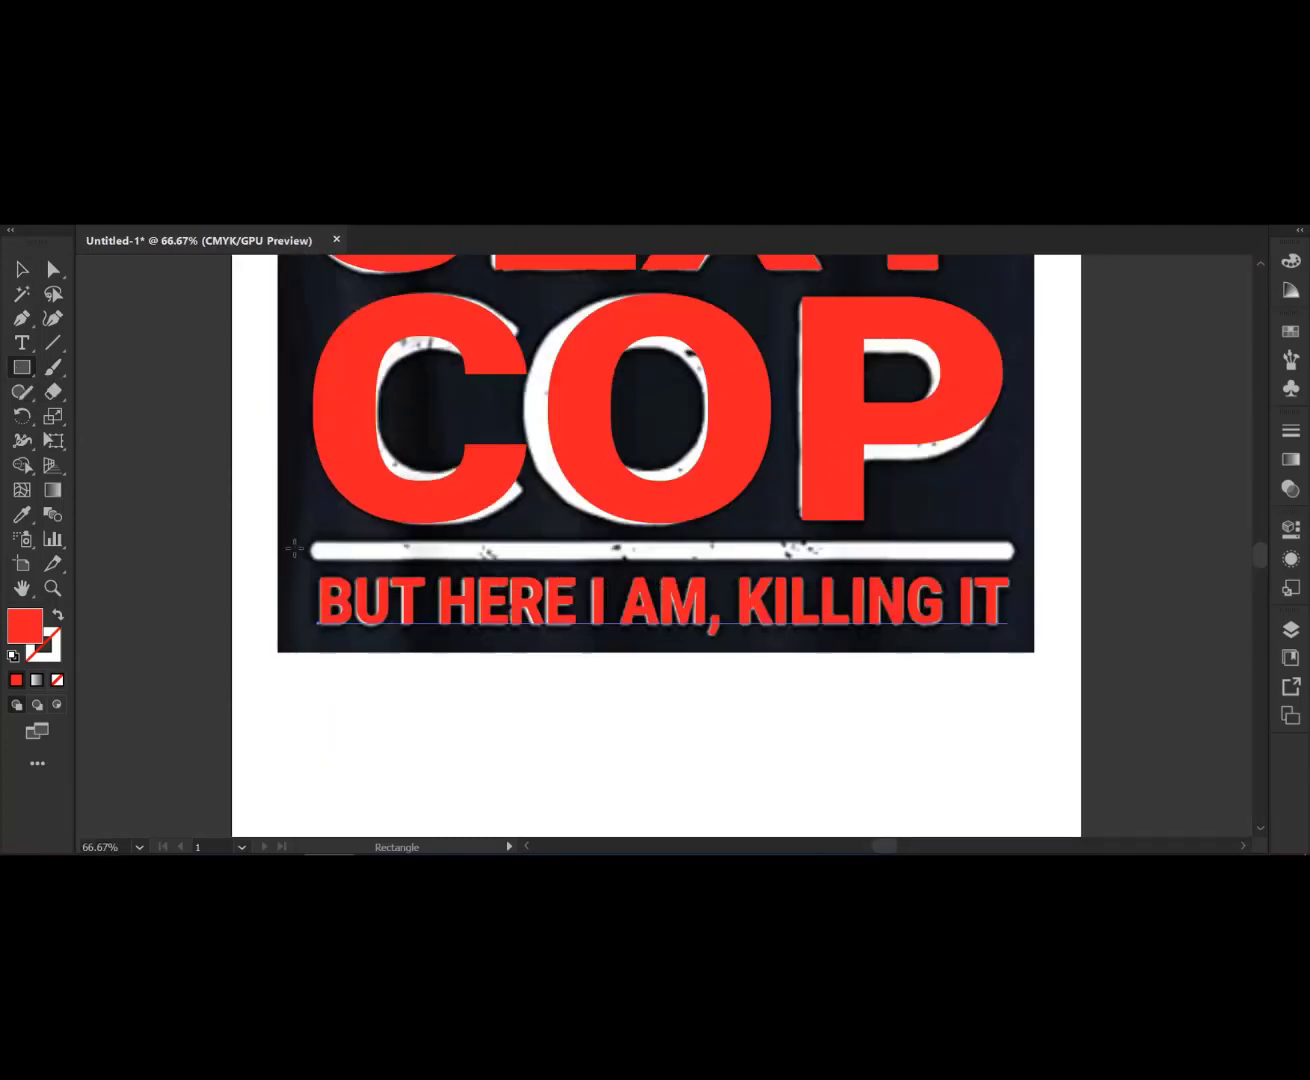
pyautogui.scroll(1, 294, 548)
pyautogui.moveTo(458, 586); pyautogui.dragTo(267, 585)
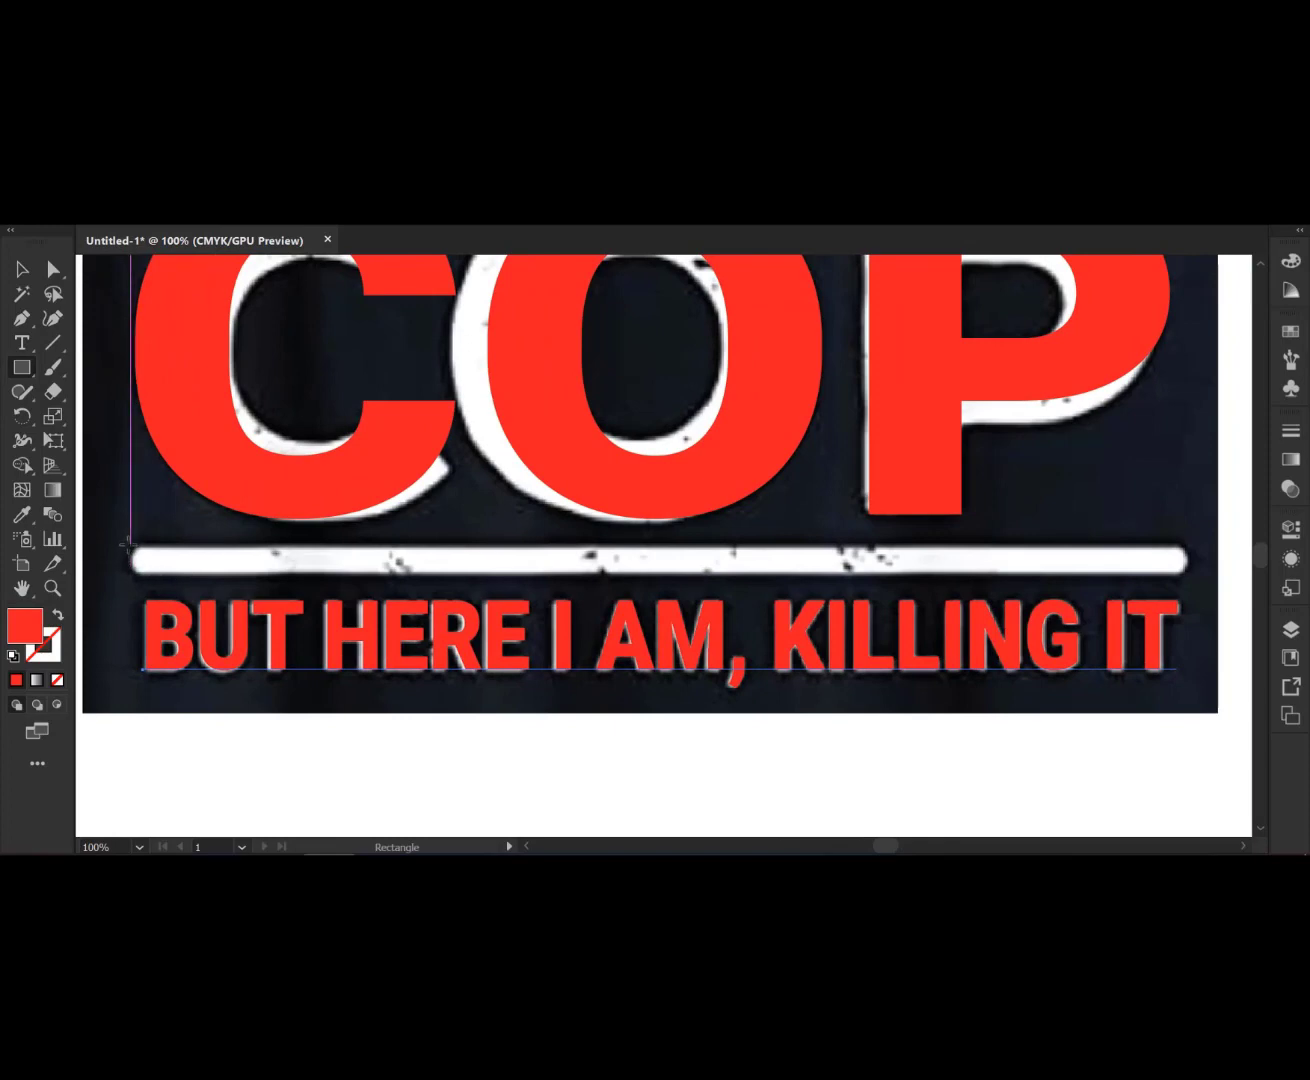
pyautogui.moveTo(131, 547); pyautogui.dragTo(1190, 574)
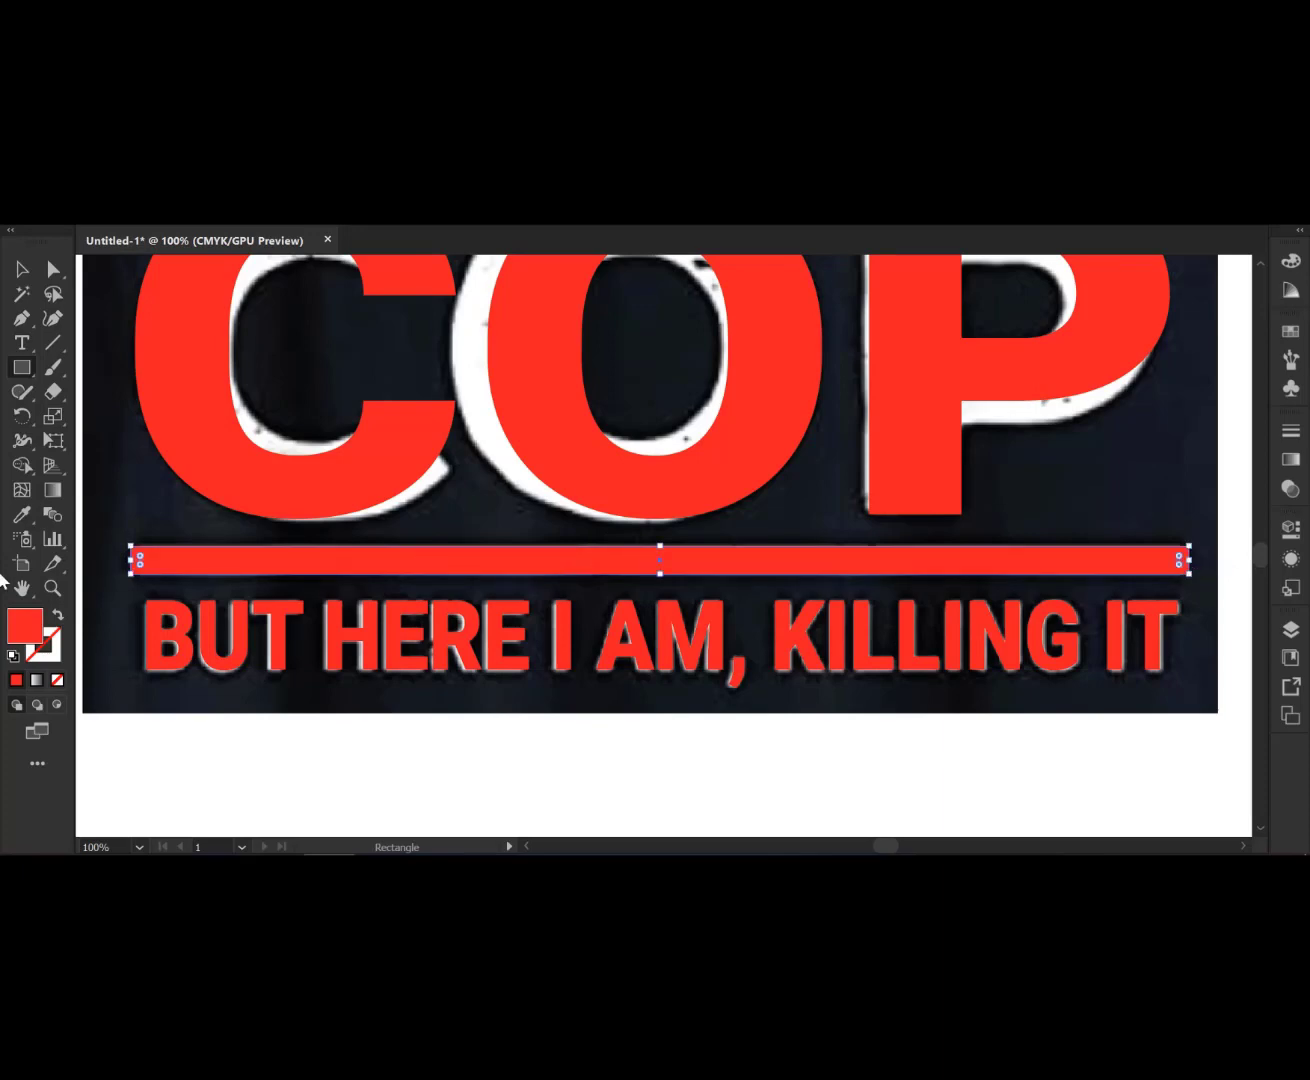
# - Round the rectangle's corners into a pill shape and fill it with red sampled from the text
pyautogui.click(57, 681)
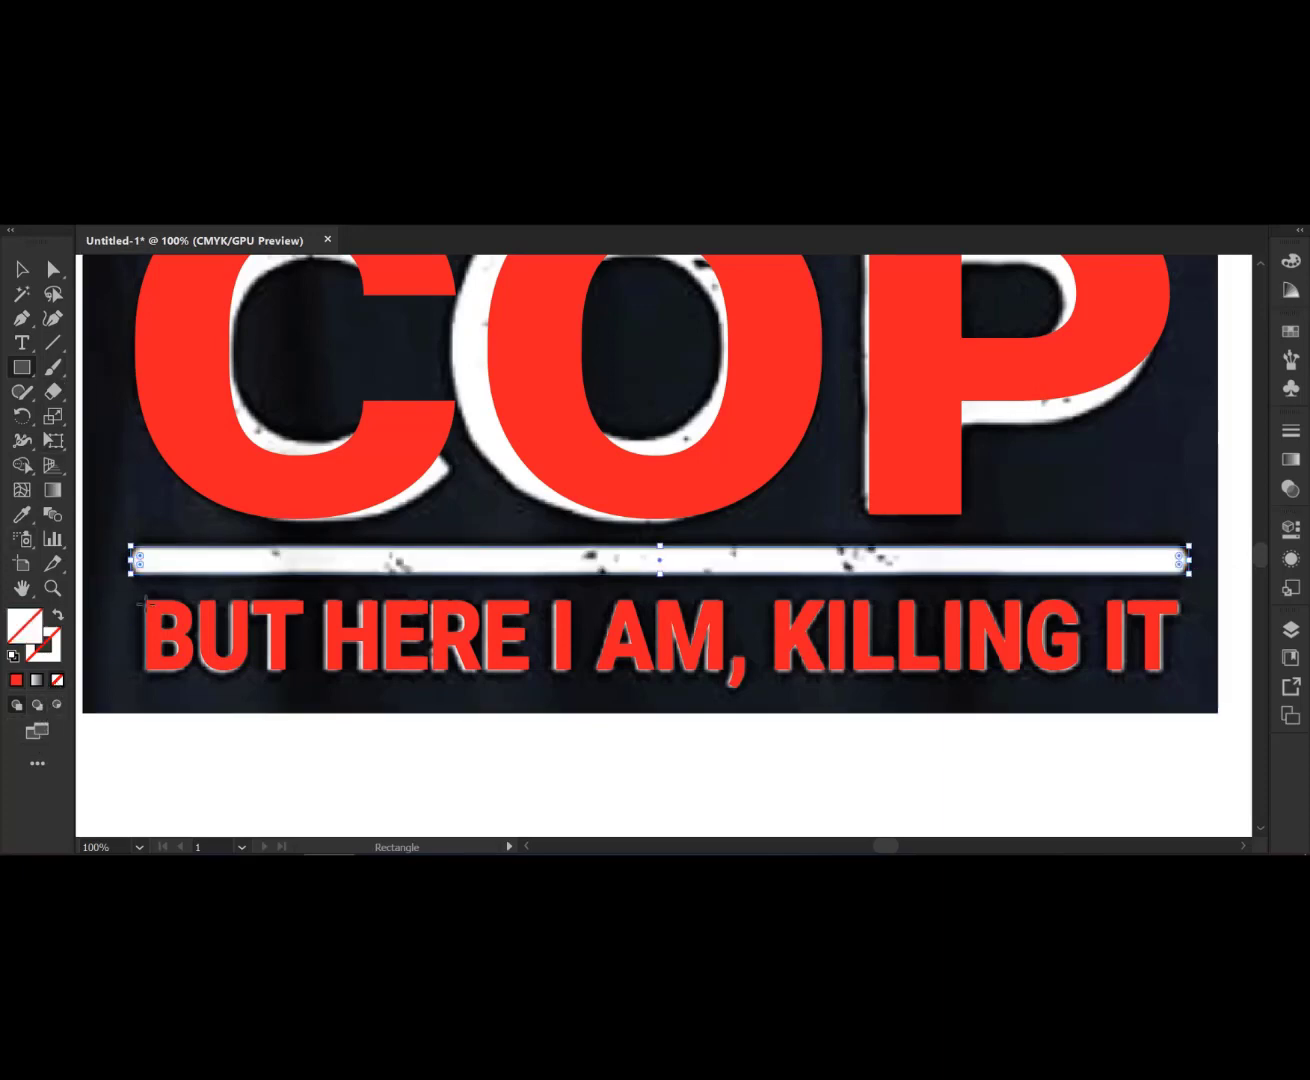
pyautogui.click(54, 269)
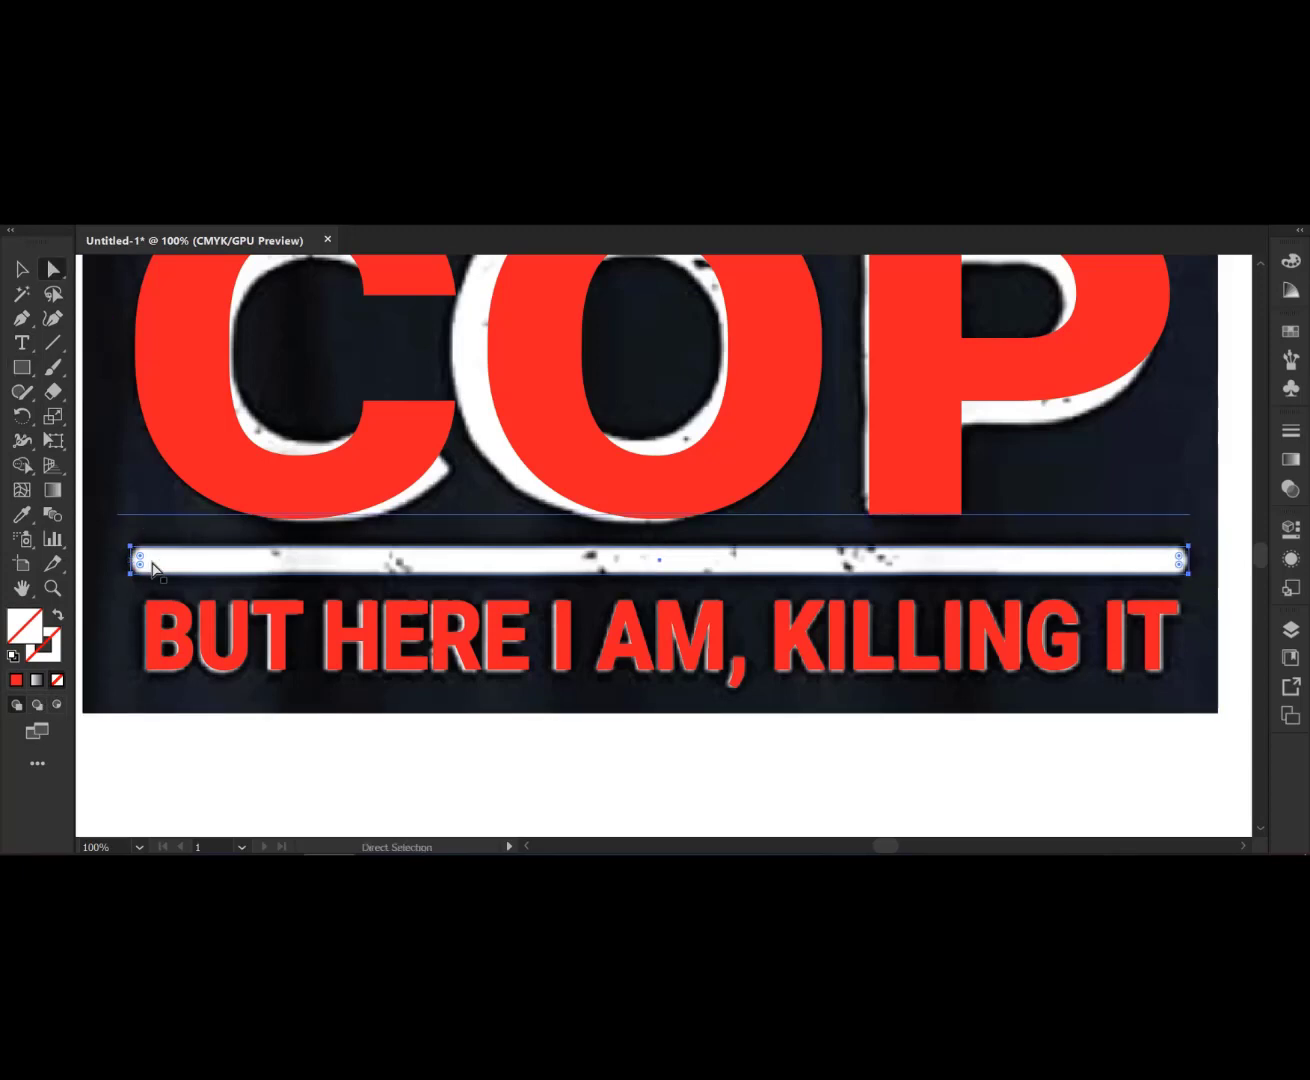
pyautogui.moveTo(139, 557); pyautogui.dragTo(153, 570)
pyautogui.click(22, 515)
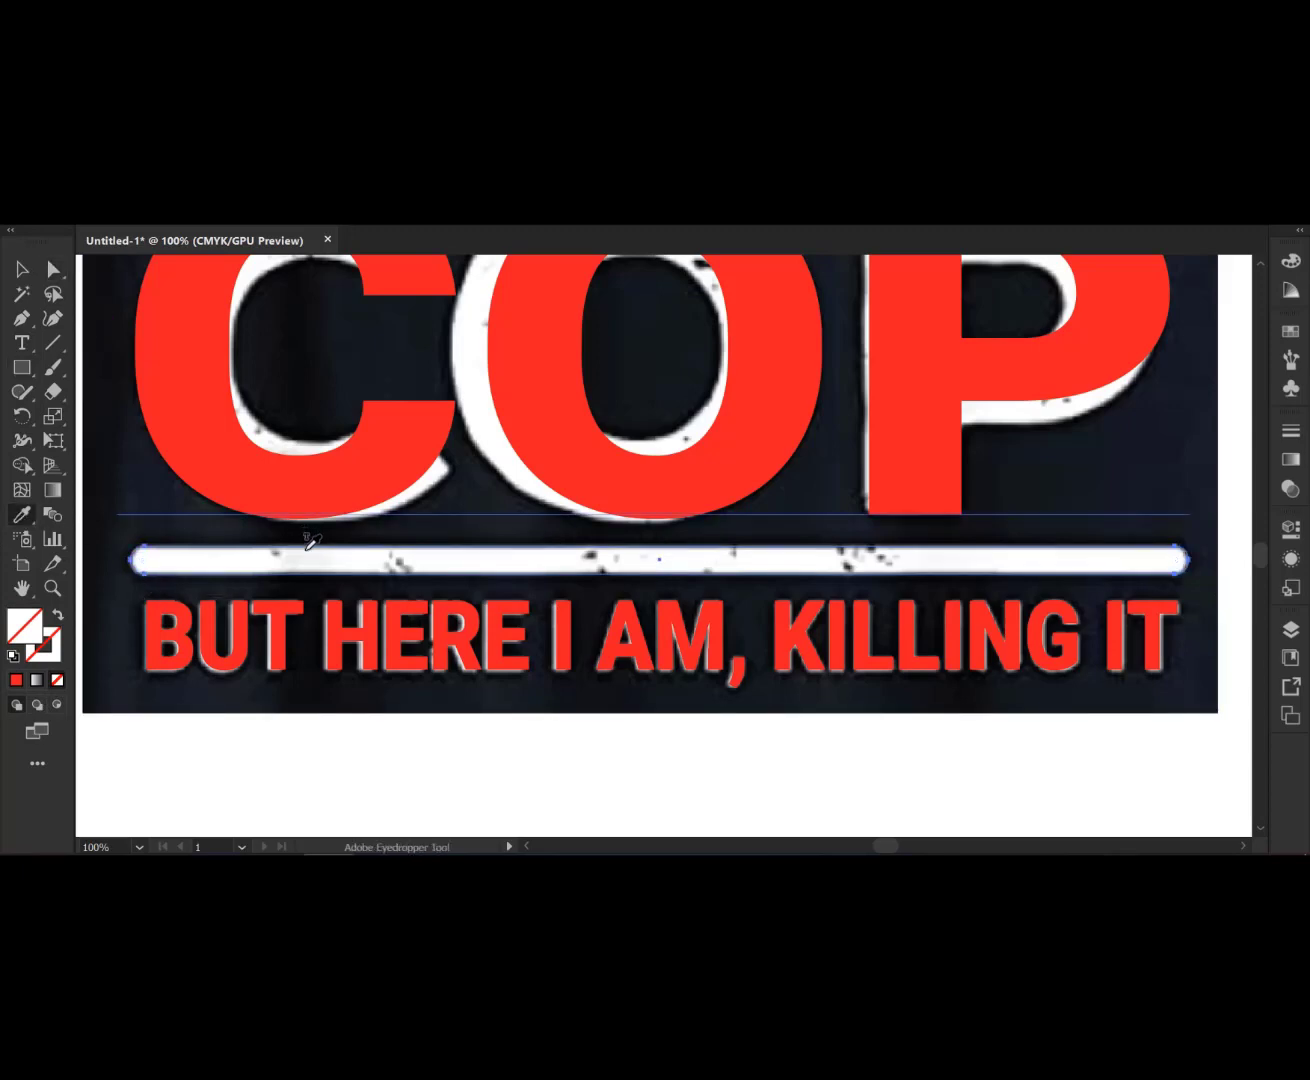
pyautogui.click(377, 628)
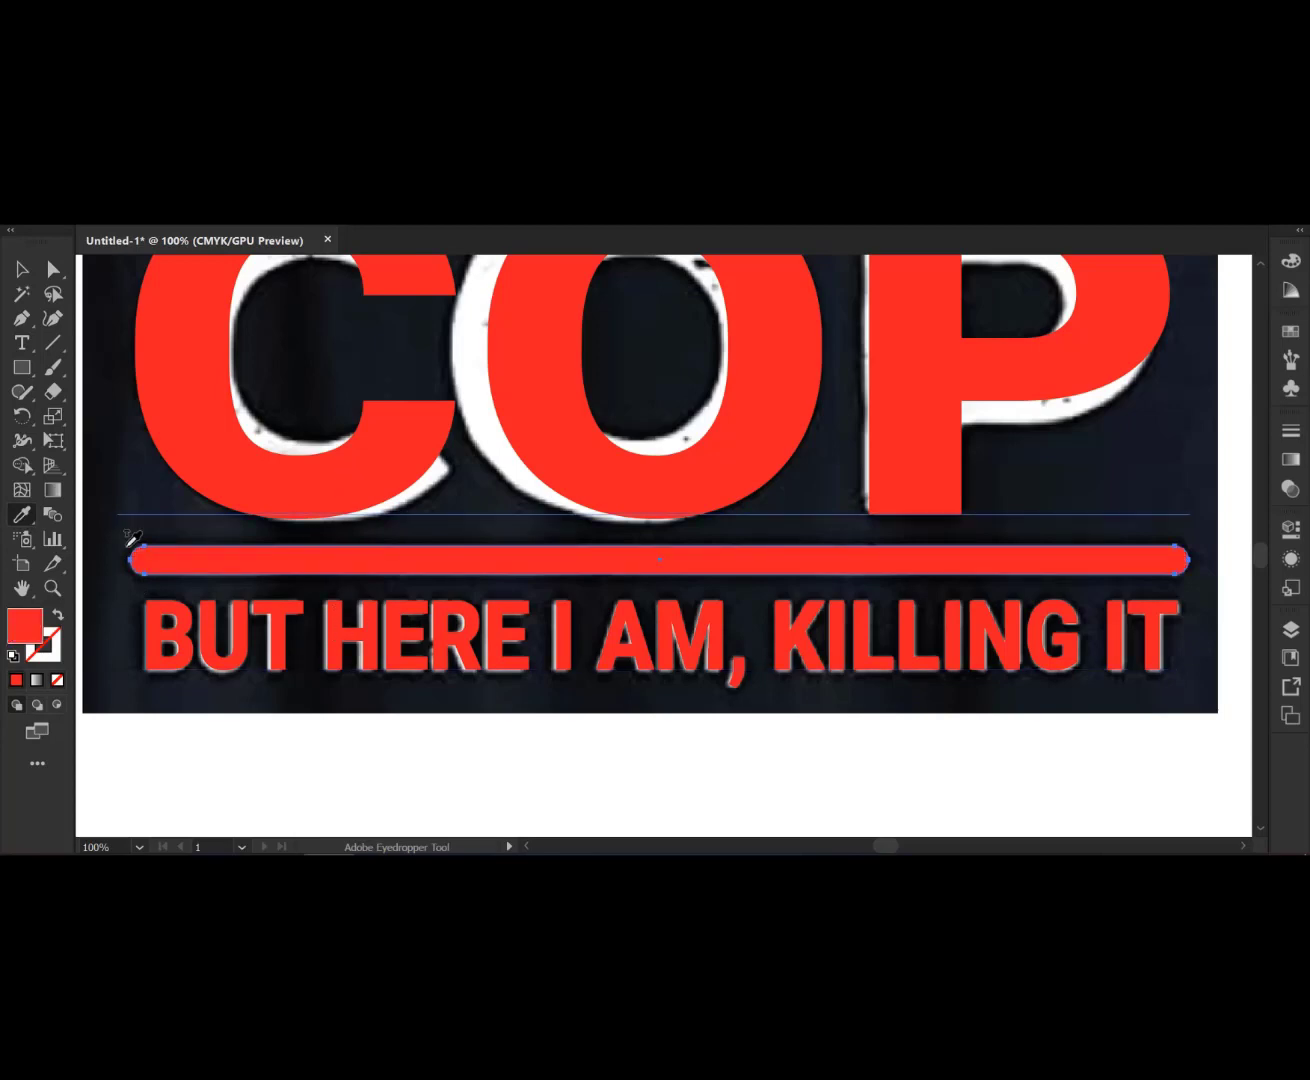
# - Duplicate the red bar up onto the divider below I'D GROW UP TO BE A
pyautogui.press('v')
pyautogui.hotkey('ctrl', '-')
pyautogui.scroll(4, 385, 637)
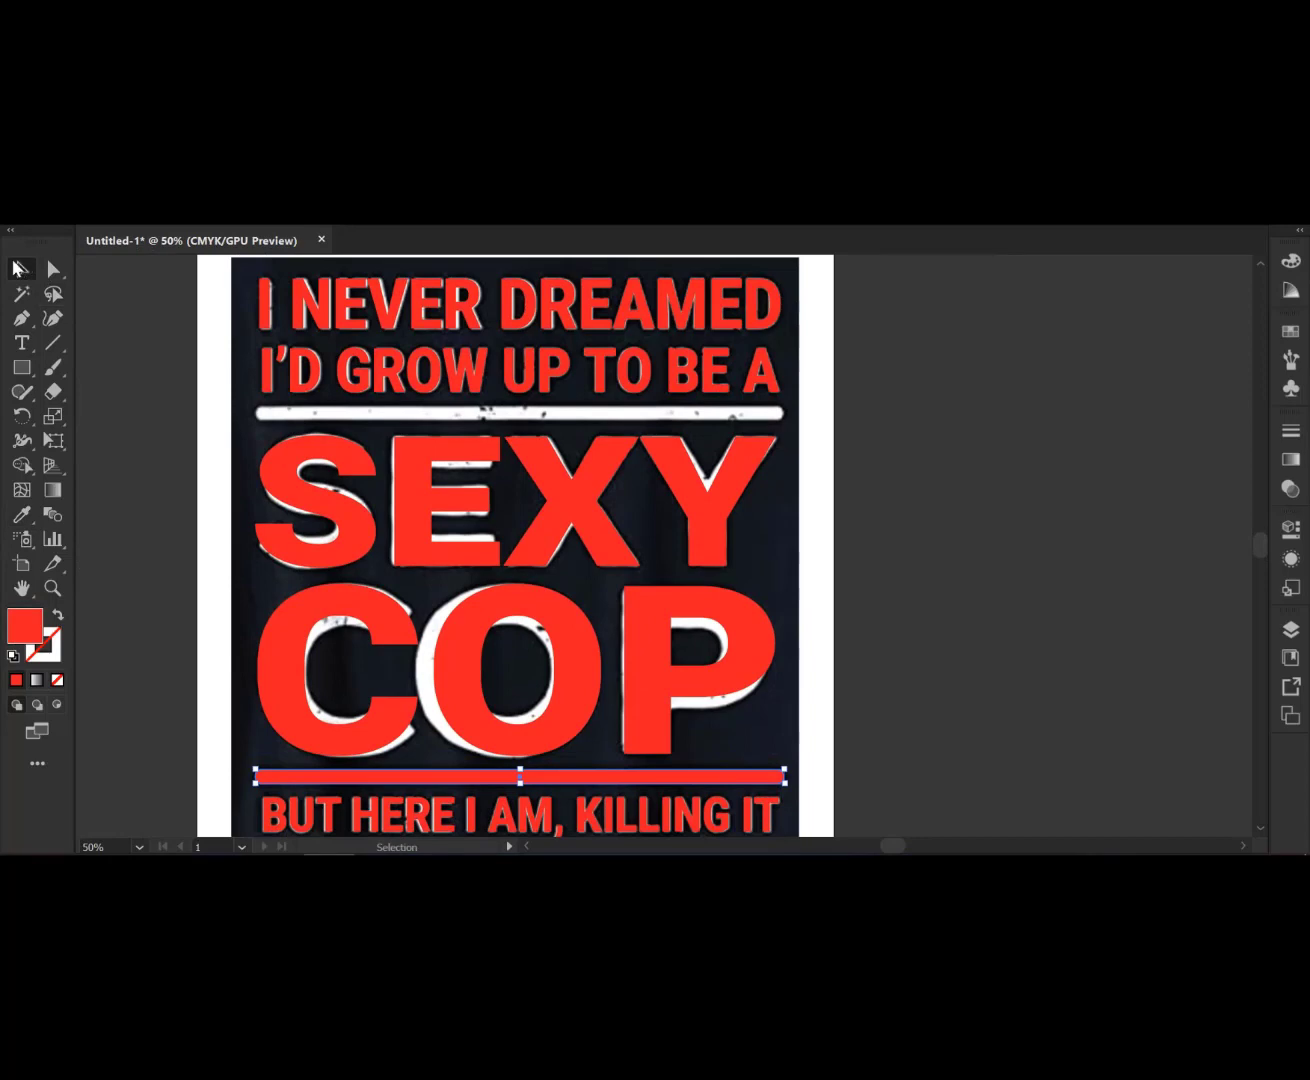
pyautogui.scroll(-1, 690, 737)
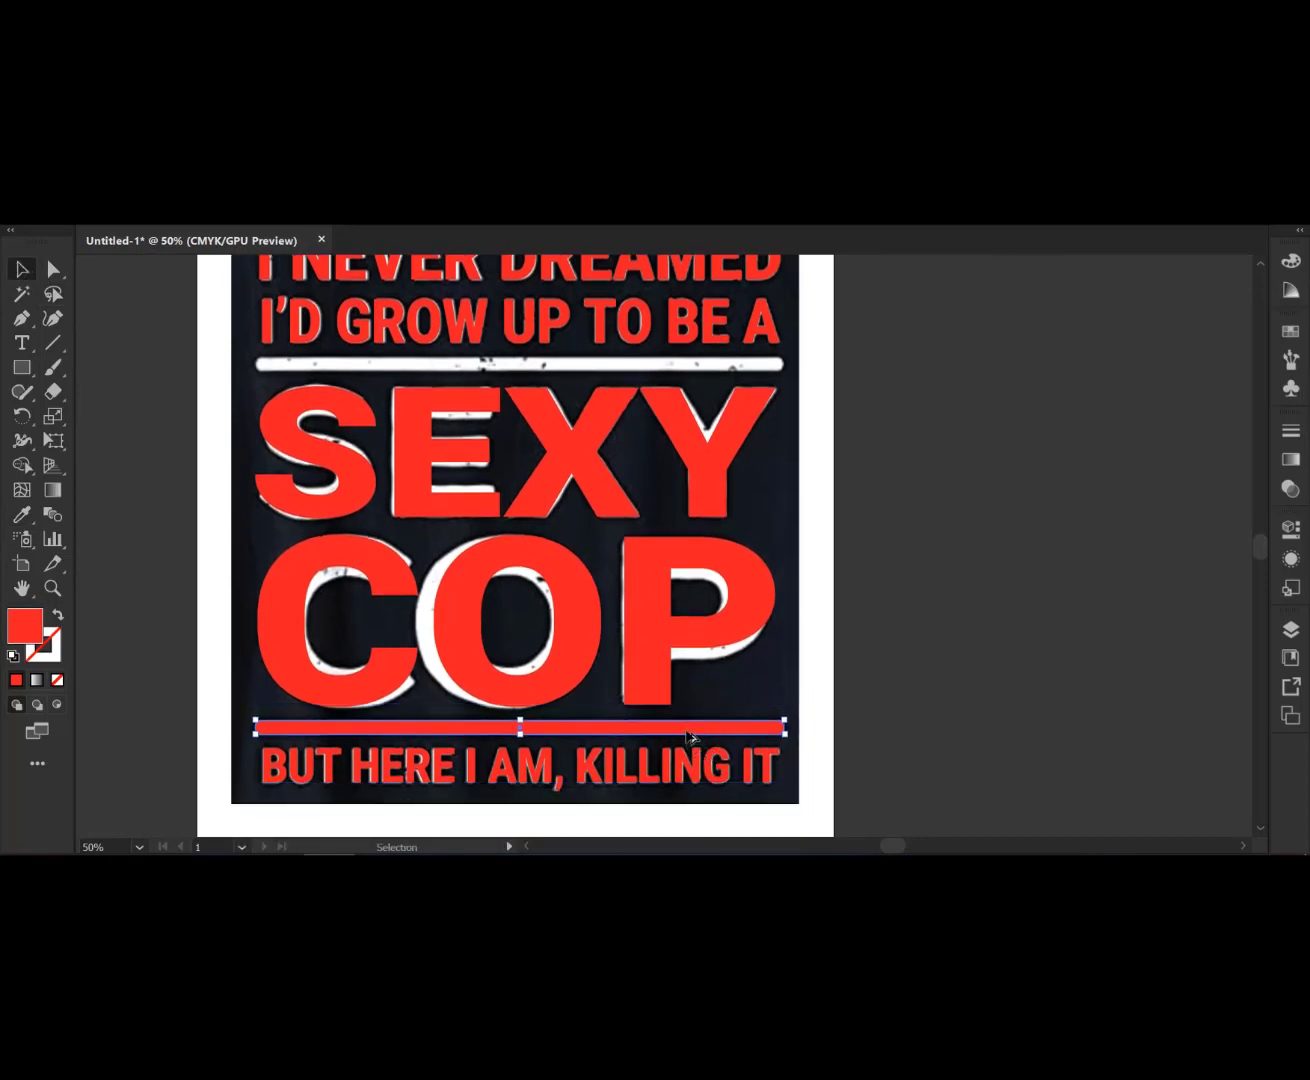
pyautogui.moveTo(688, 736); pyautogui.dragTo(686, 371)
pyautogui.click(1011, 492)
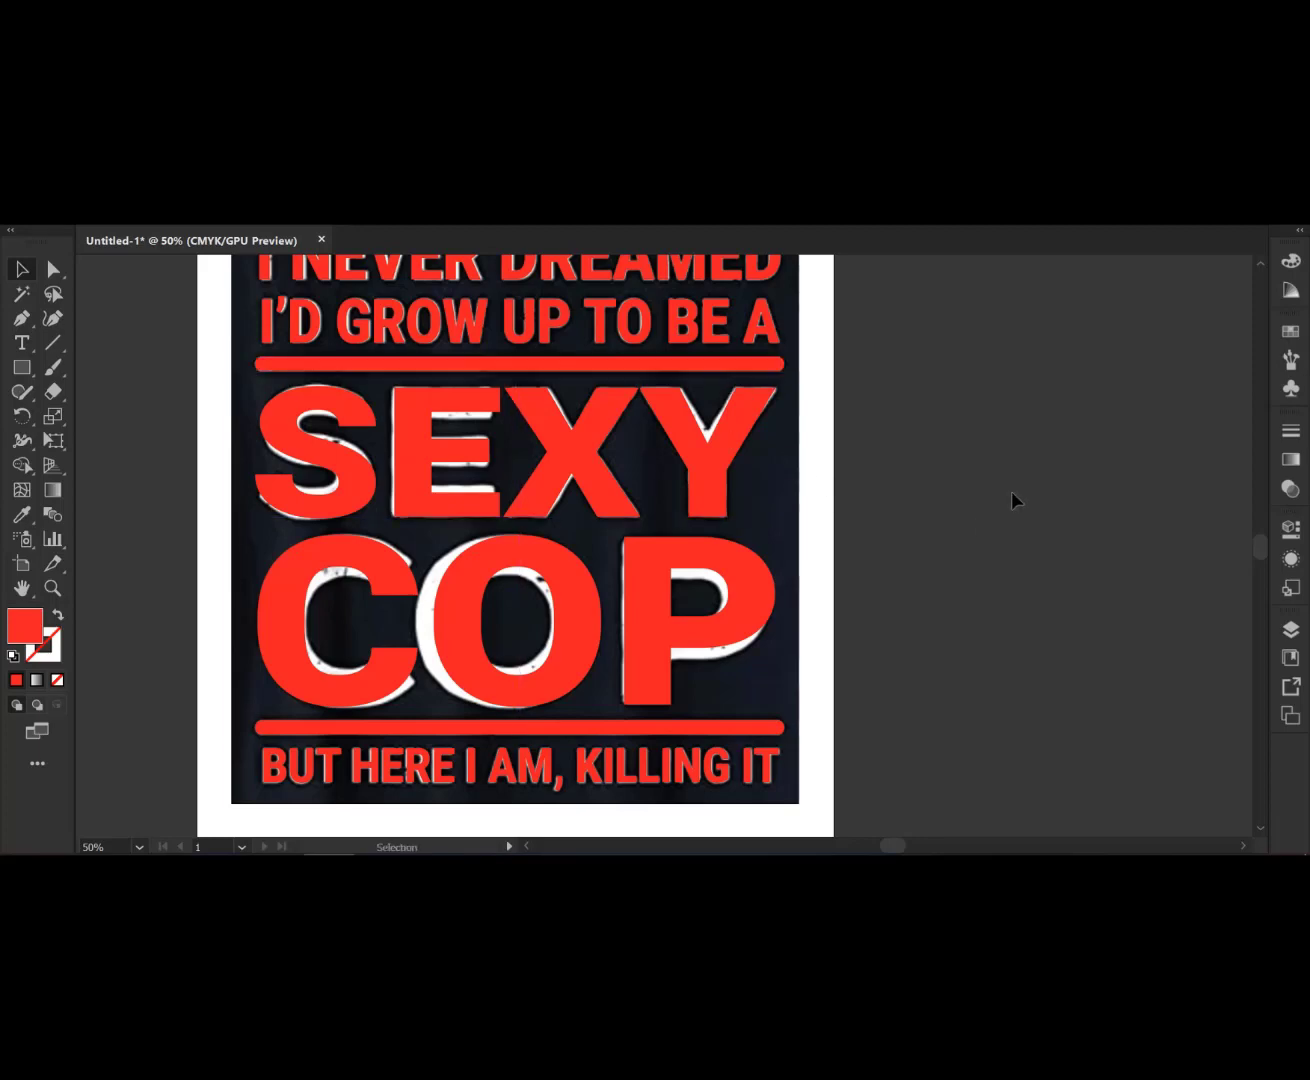
# - Move the reference image off the artboard to the left
pyautogui.scroll(-2, 1017, 484)
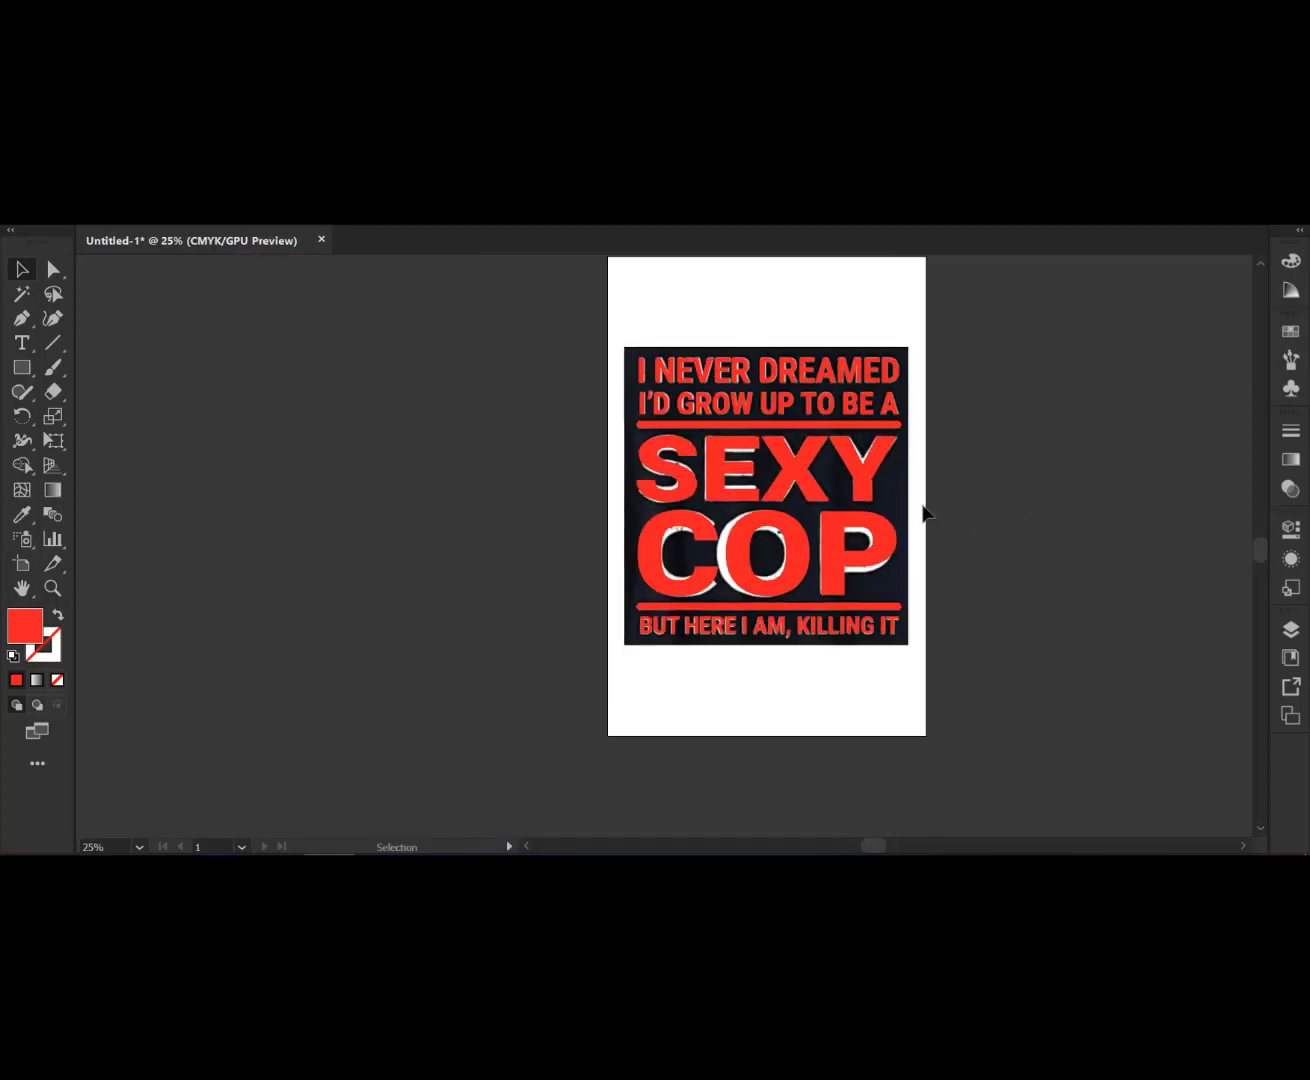
pyautogui.moveTo(896, 489); pyautogui.dragTo(517, 504)
pyautogui.moveTo(538, 283); pyautogui.dragTo(973, 699)
pyautogui.click(383, 289)
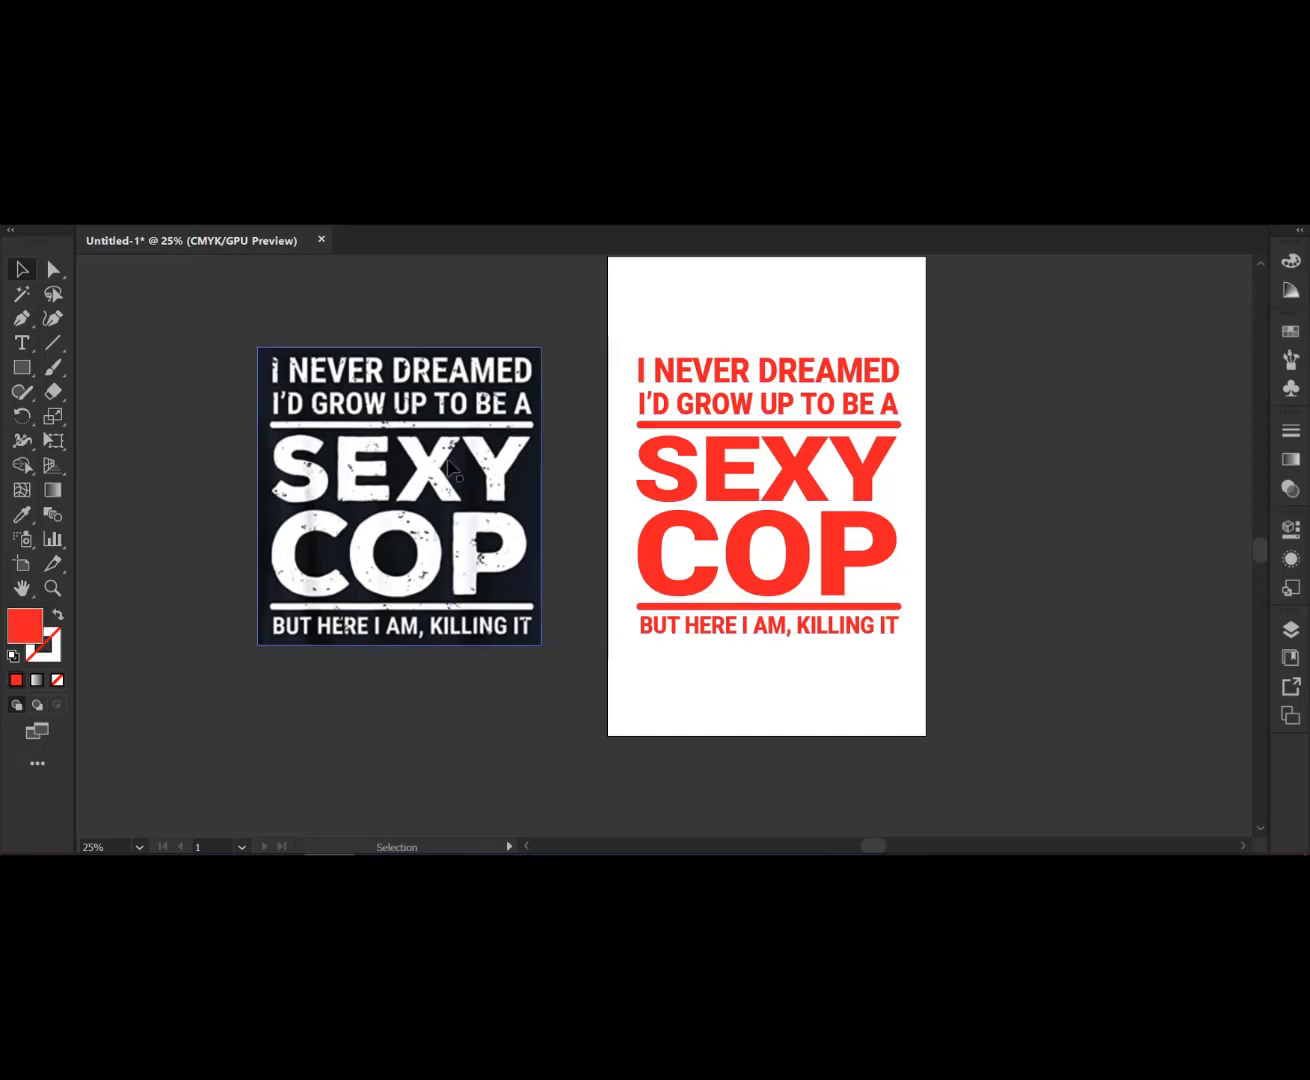
pyautogui.moveTo(450, 464); pyautogui.dragTo(301, 469)
# - Select all the red traced text and bars and group them
pyautogui.moveTo(508, 343); pyautogui.dragTo(936, 656)
pyautogui.rightClick(874, 522)
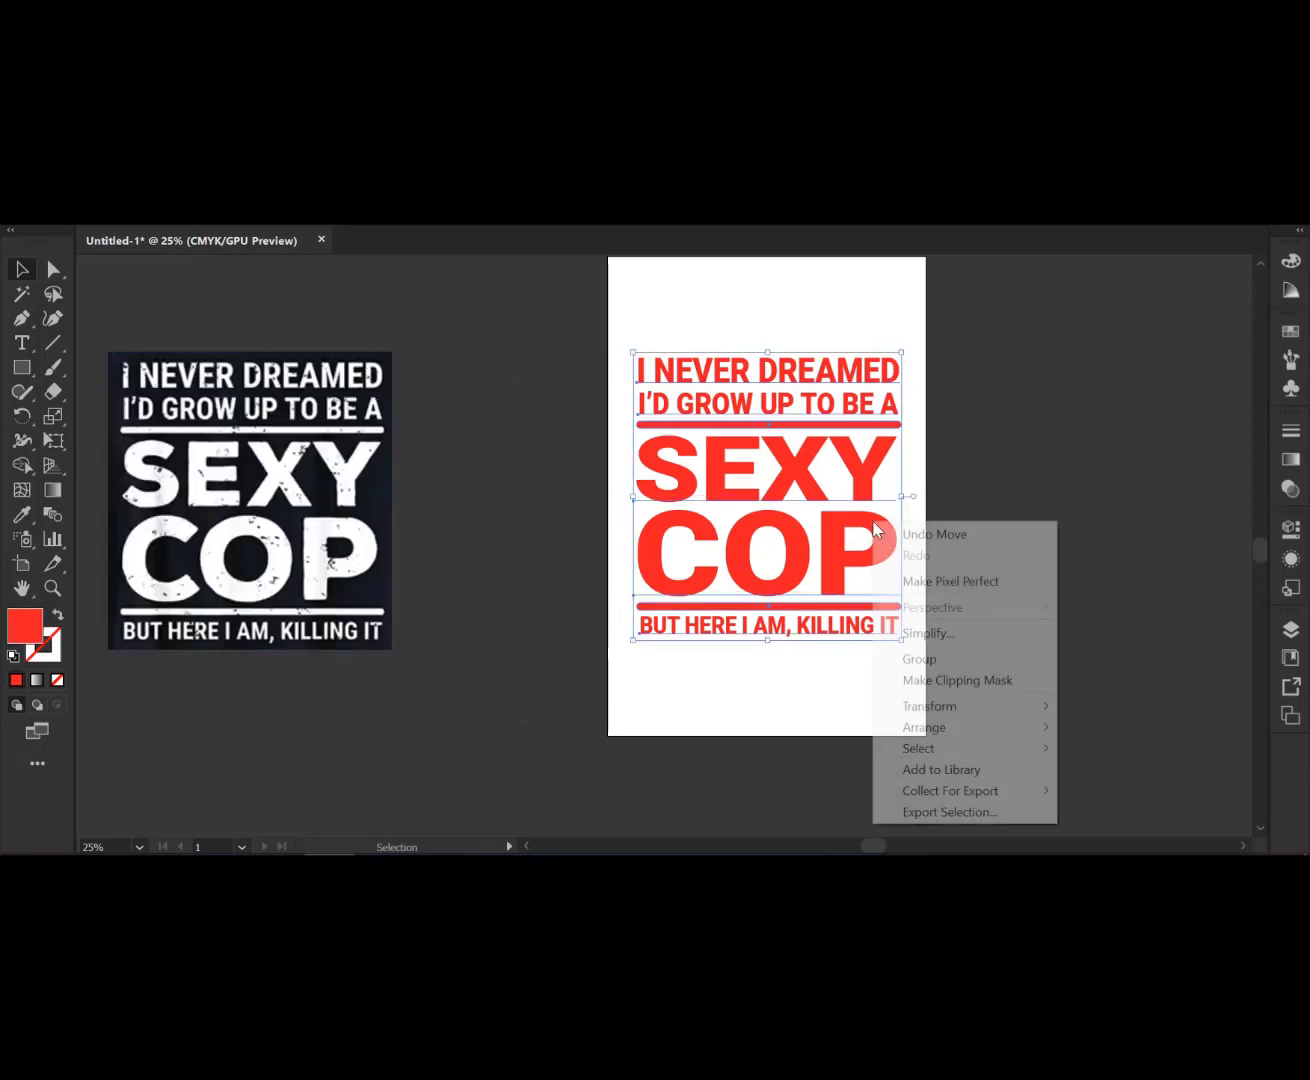
pyautogui.click(925, 658)
# - Shift the reference image further left and place the red design back on the artboard
pyautogui.moveTo(857, 479); pyautogui.dragTo(660, 511)
pyautogui.moveTo(310, 503); pyautogui.dragTo(239, 505)
pyautogui.press('space')
pyautogui.moveTo(373, 731); pyautogui.dragTo(568, 720)
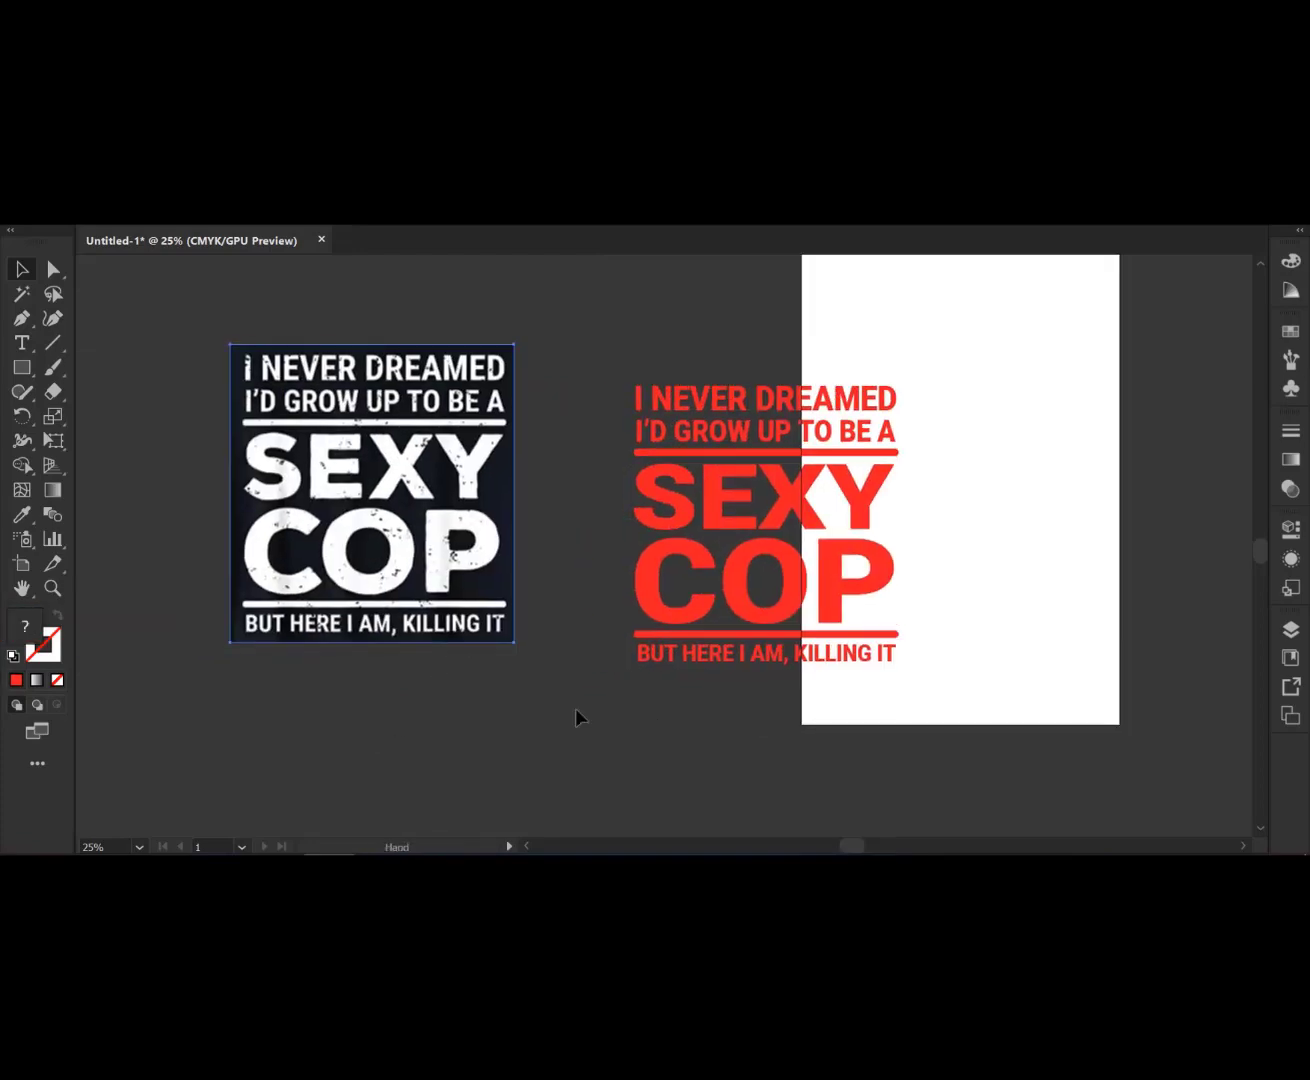
pyautogui.moveTo(440, 507); pyautogui.dragTo(391, 508)
pyautogui.moveTo(771, 508); pyautogui.dragTo(948, 510)
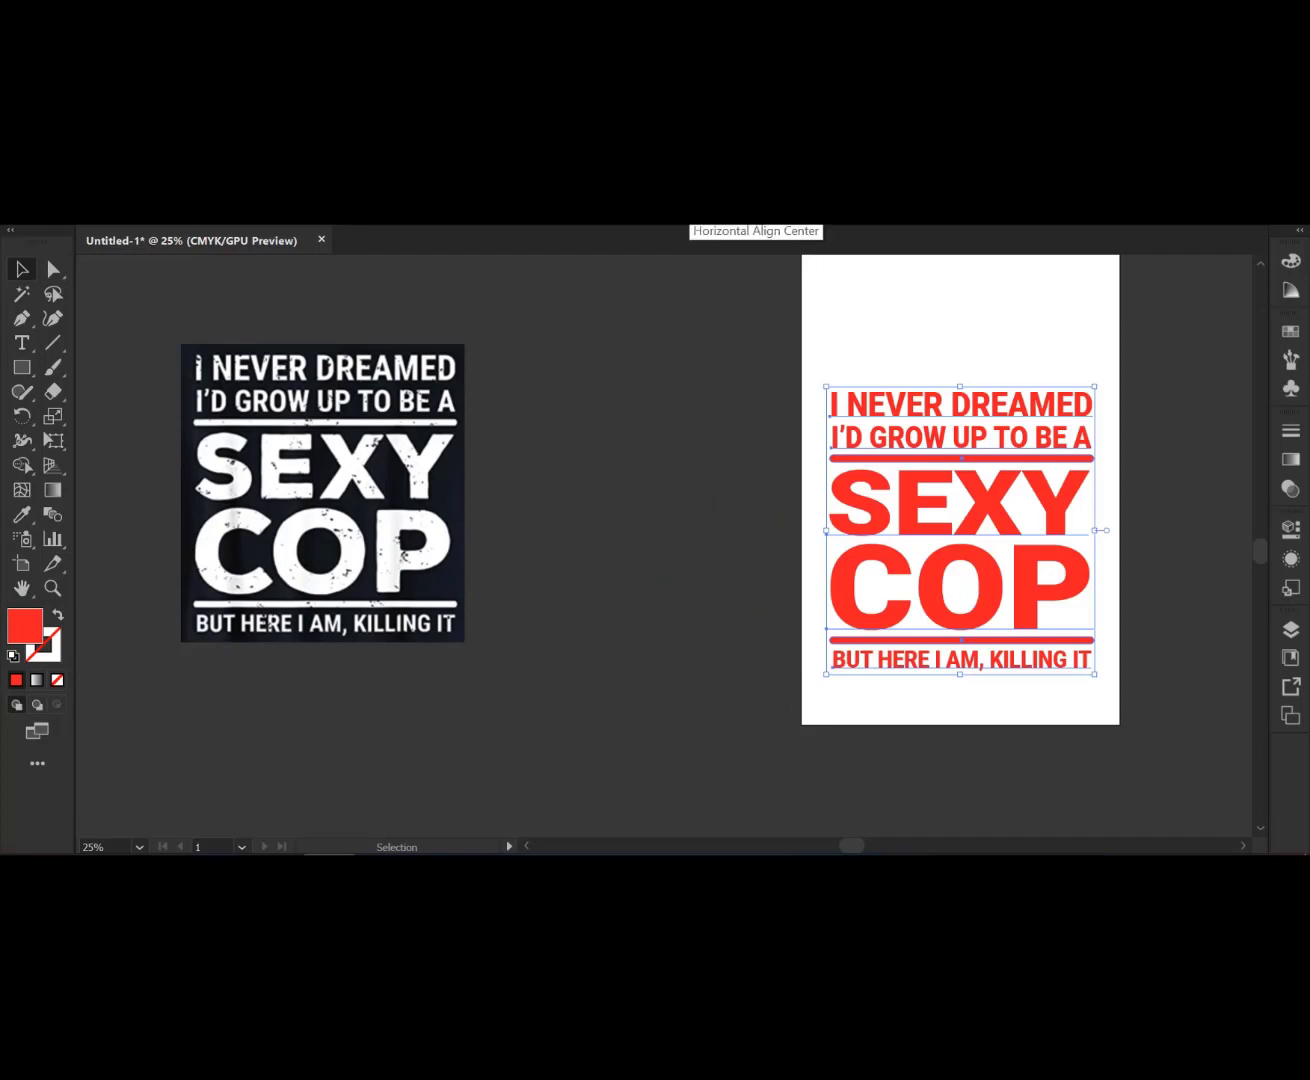
# - Ungroup the design, align all its elements to a common horizontal centre, and regroup them
pyautogui.rightClick(940, 437)
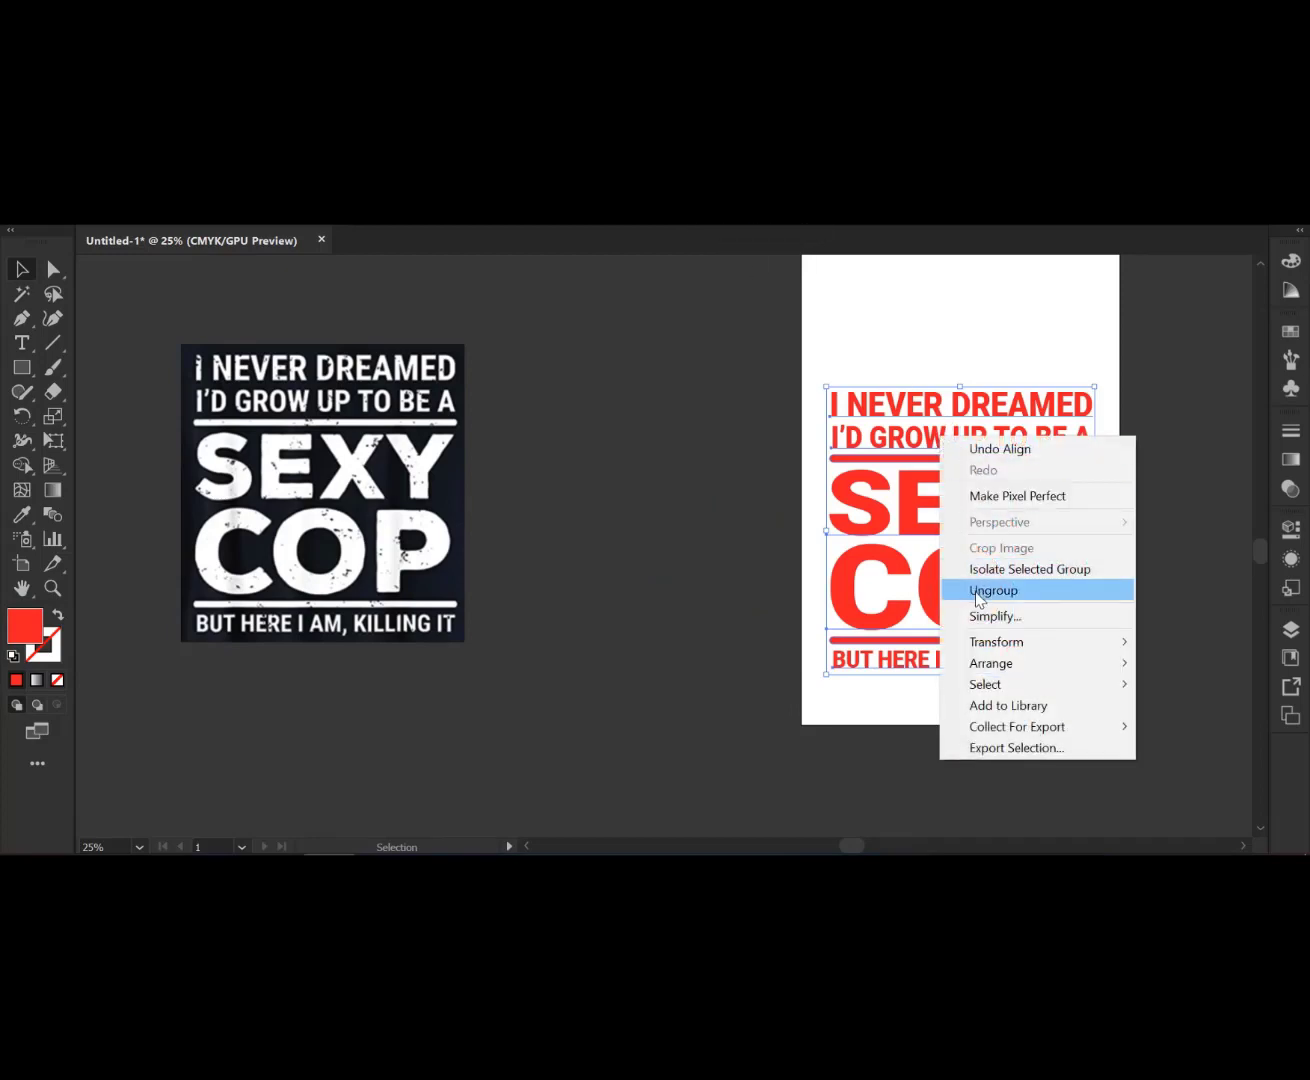
pyautogui.click(981, 591)
pyautogui.click(734, 413)
pyautogui.moveTo(751, 329); pyautogui.dragTo(1143, 743)
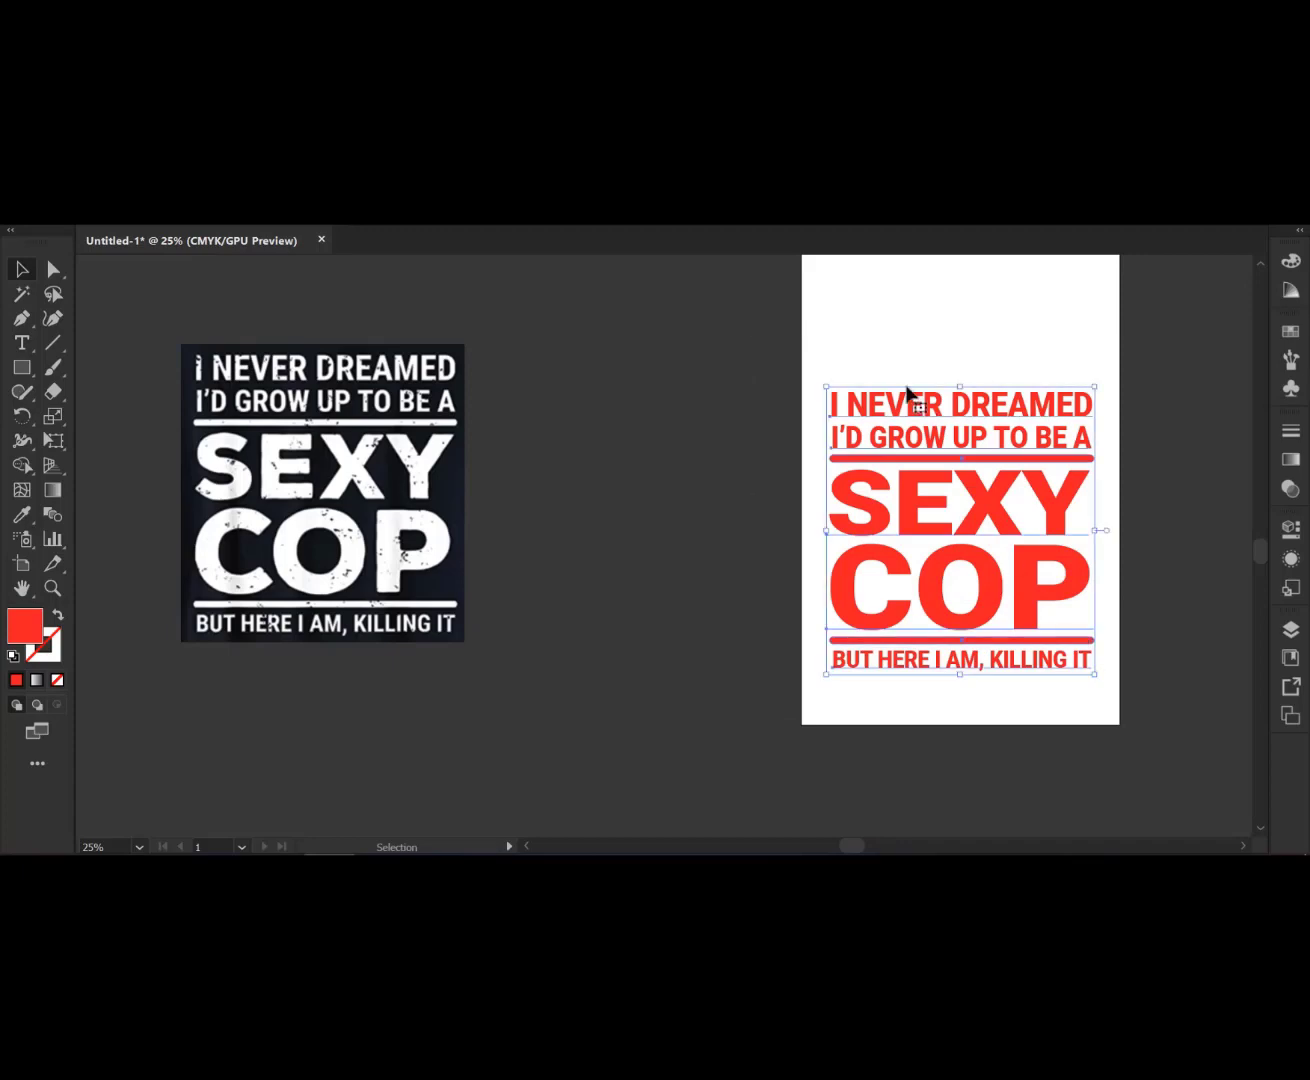
pyautogui.click(698, 226)
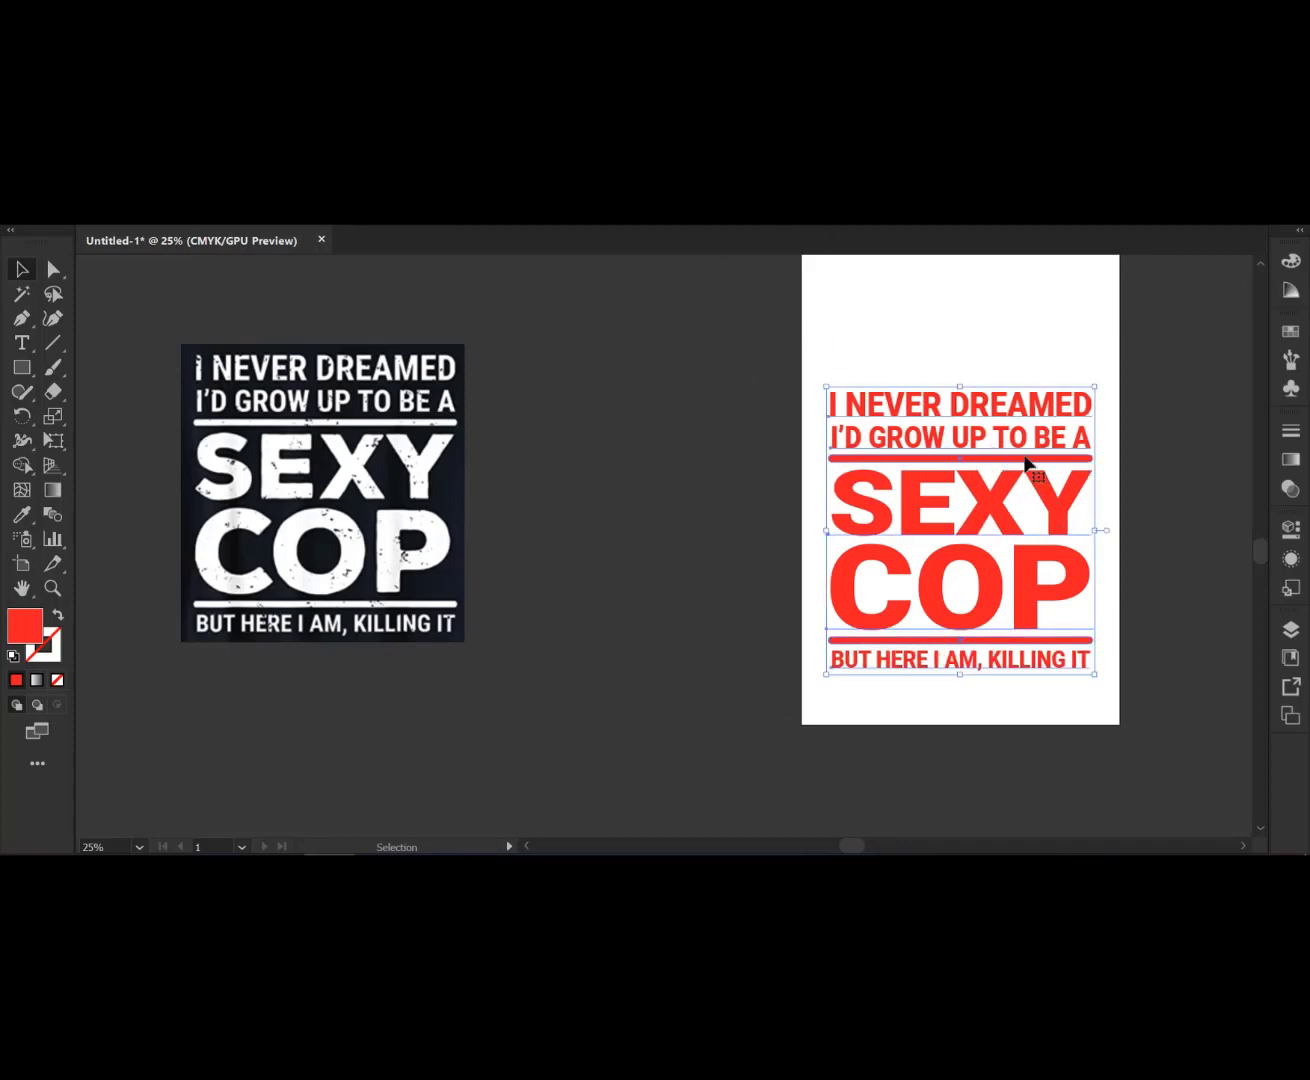
pyautogui.rightClick(1026, 447)
pyautogui.click(1080, 579)
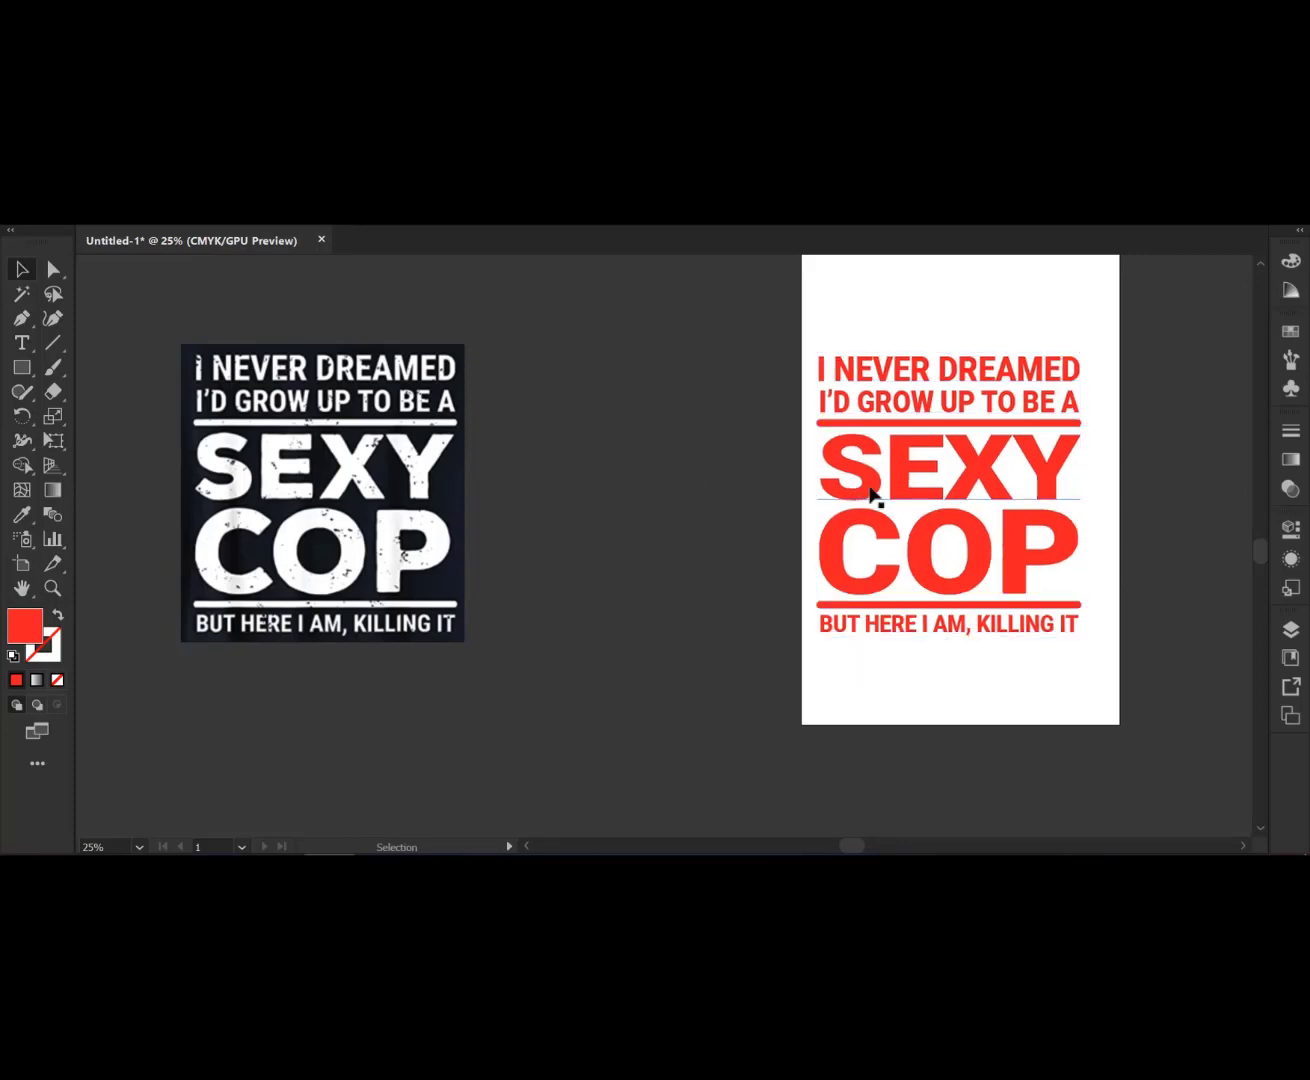
# - Move the design group off the artboard and delete the reference image
pyautogui.moveTo(915, 459); pyautogui.dragTo(624, 424)
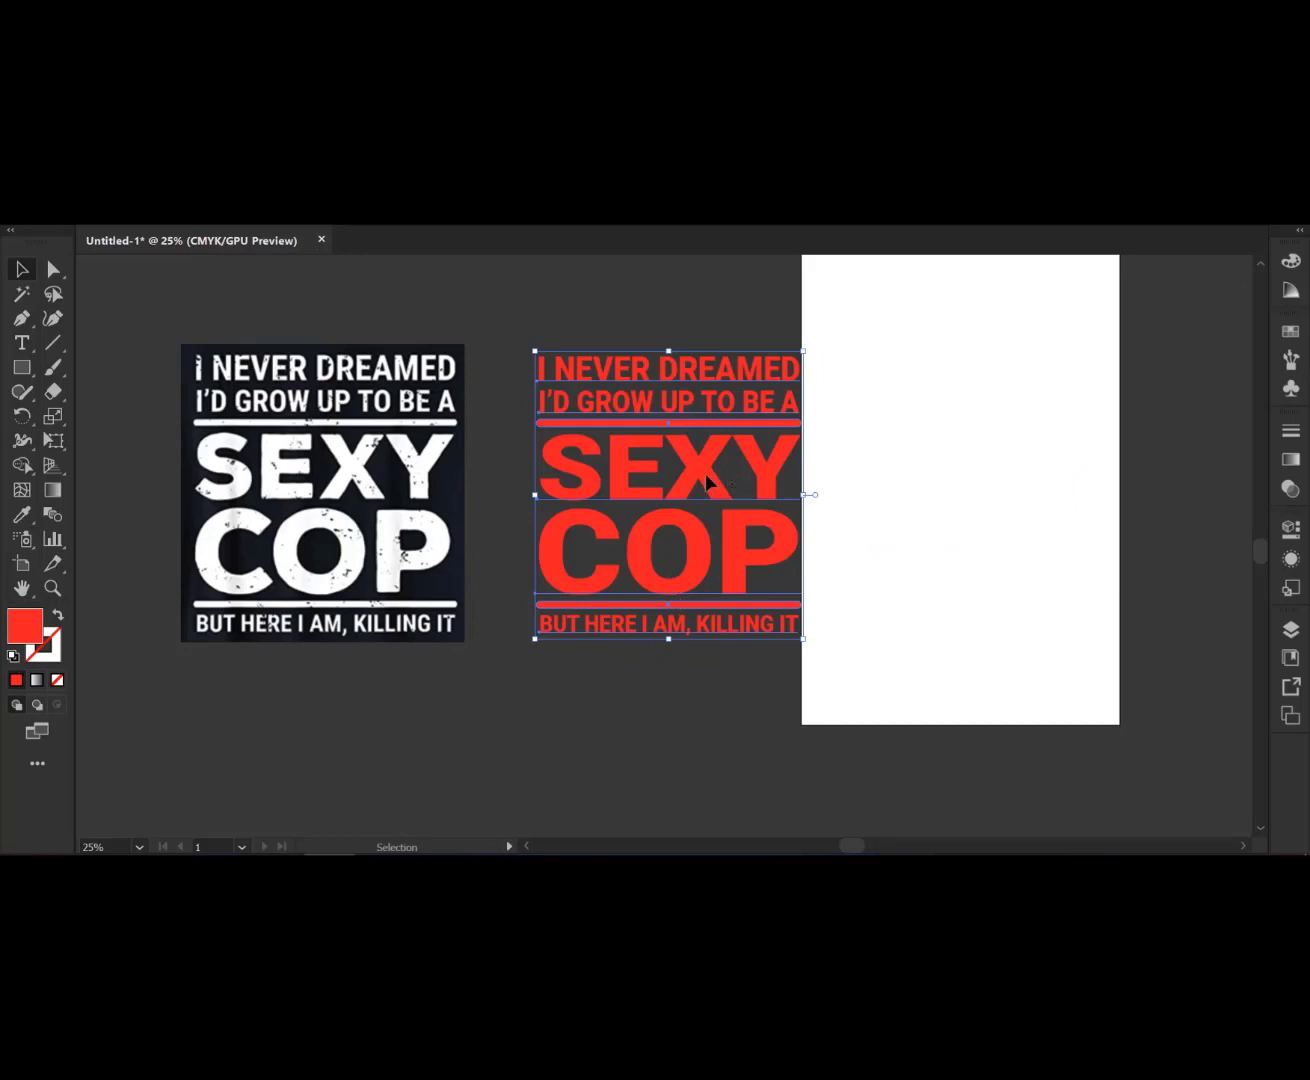
pyautogui.moveTo(706, 473); pyautogui.dragTo(706, 518)
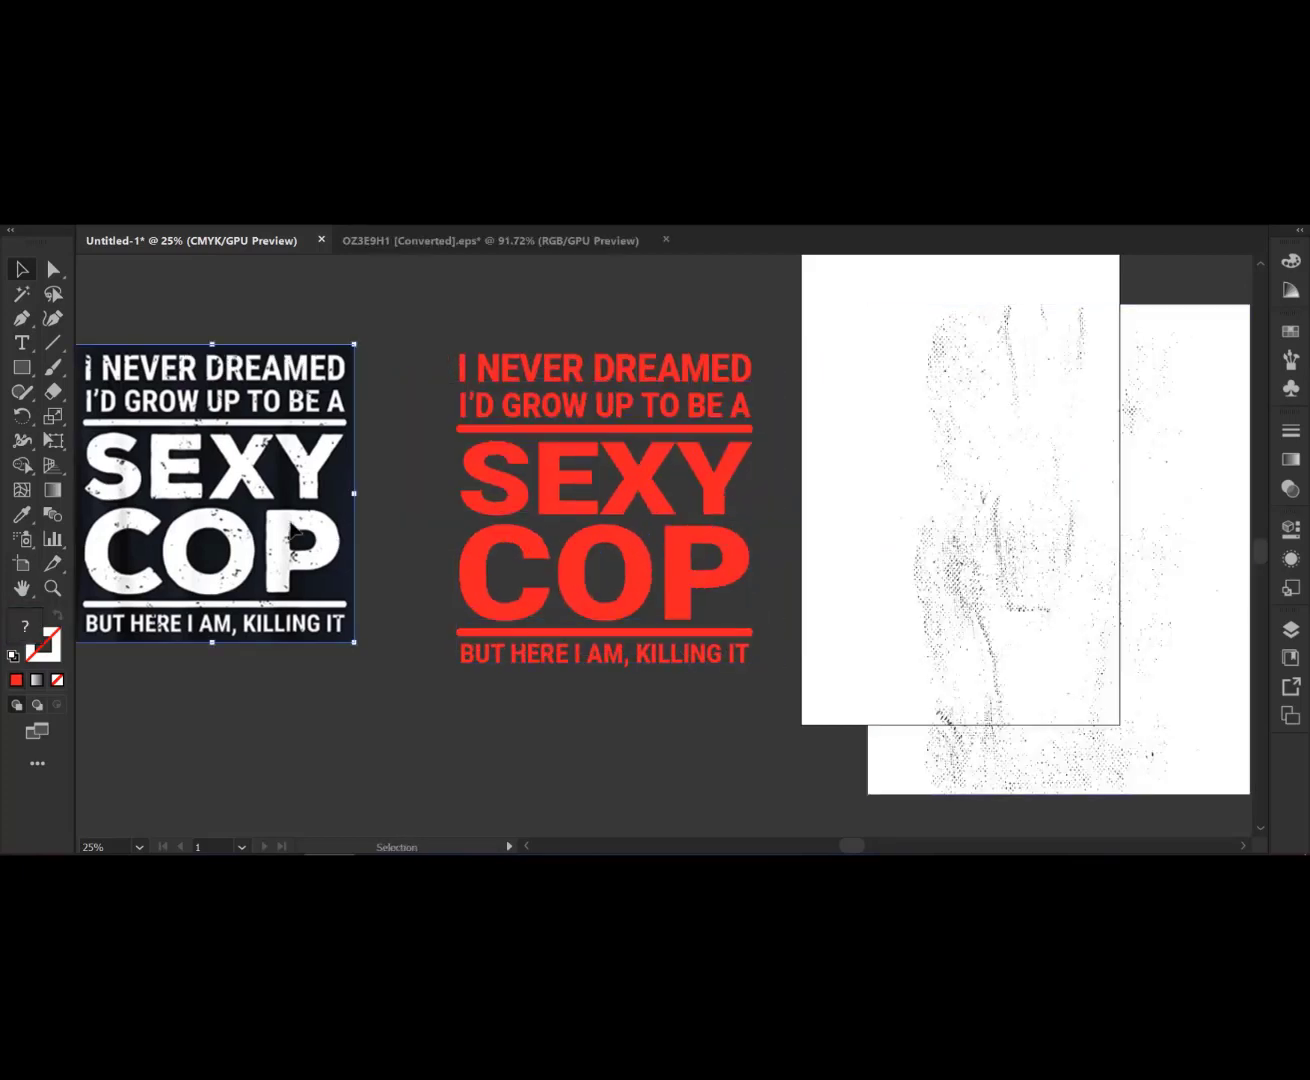
pyautogui.press('Delete')
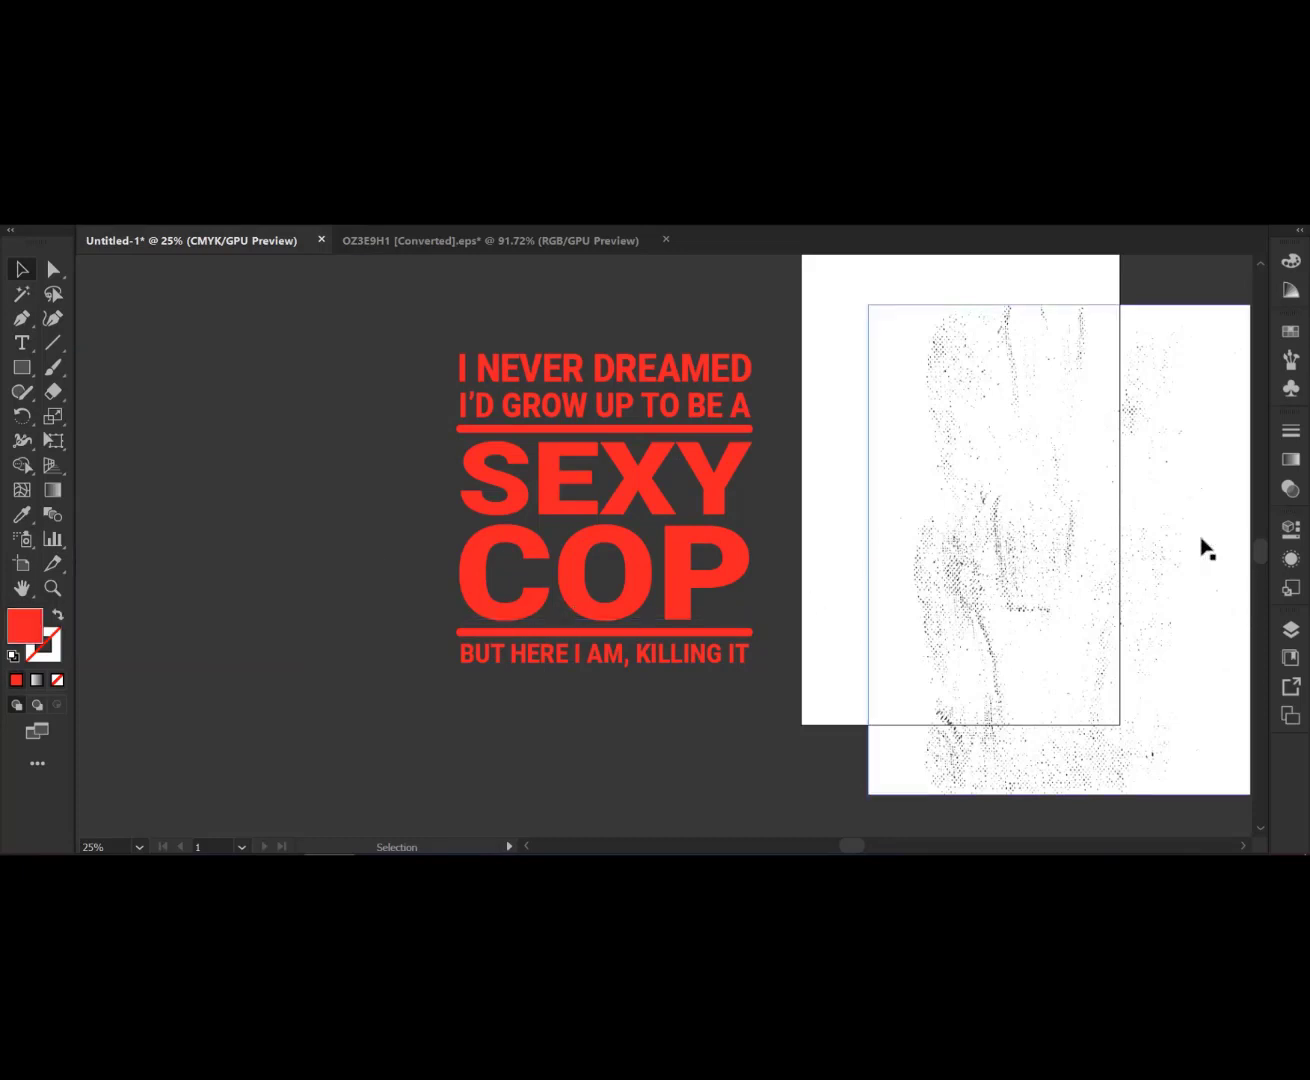
# - Recolour the whole design group to a white fill
pyautogui.click(637, 499)
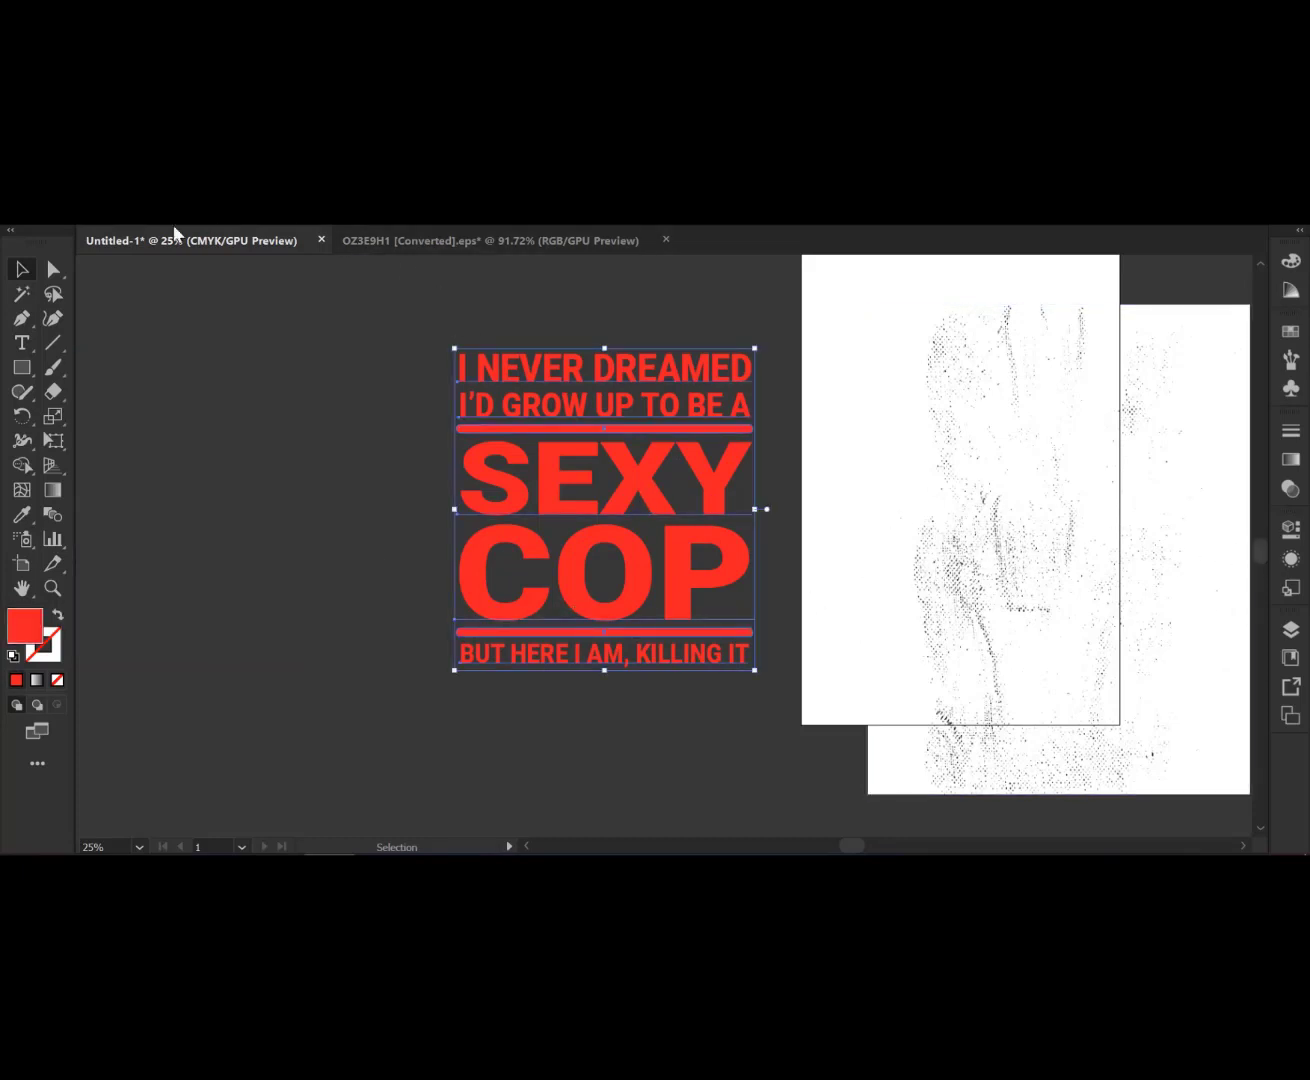
pyautogui.click(88, 232)
pyautogui.click(50, 247)
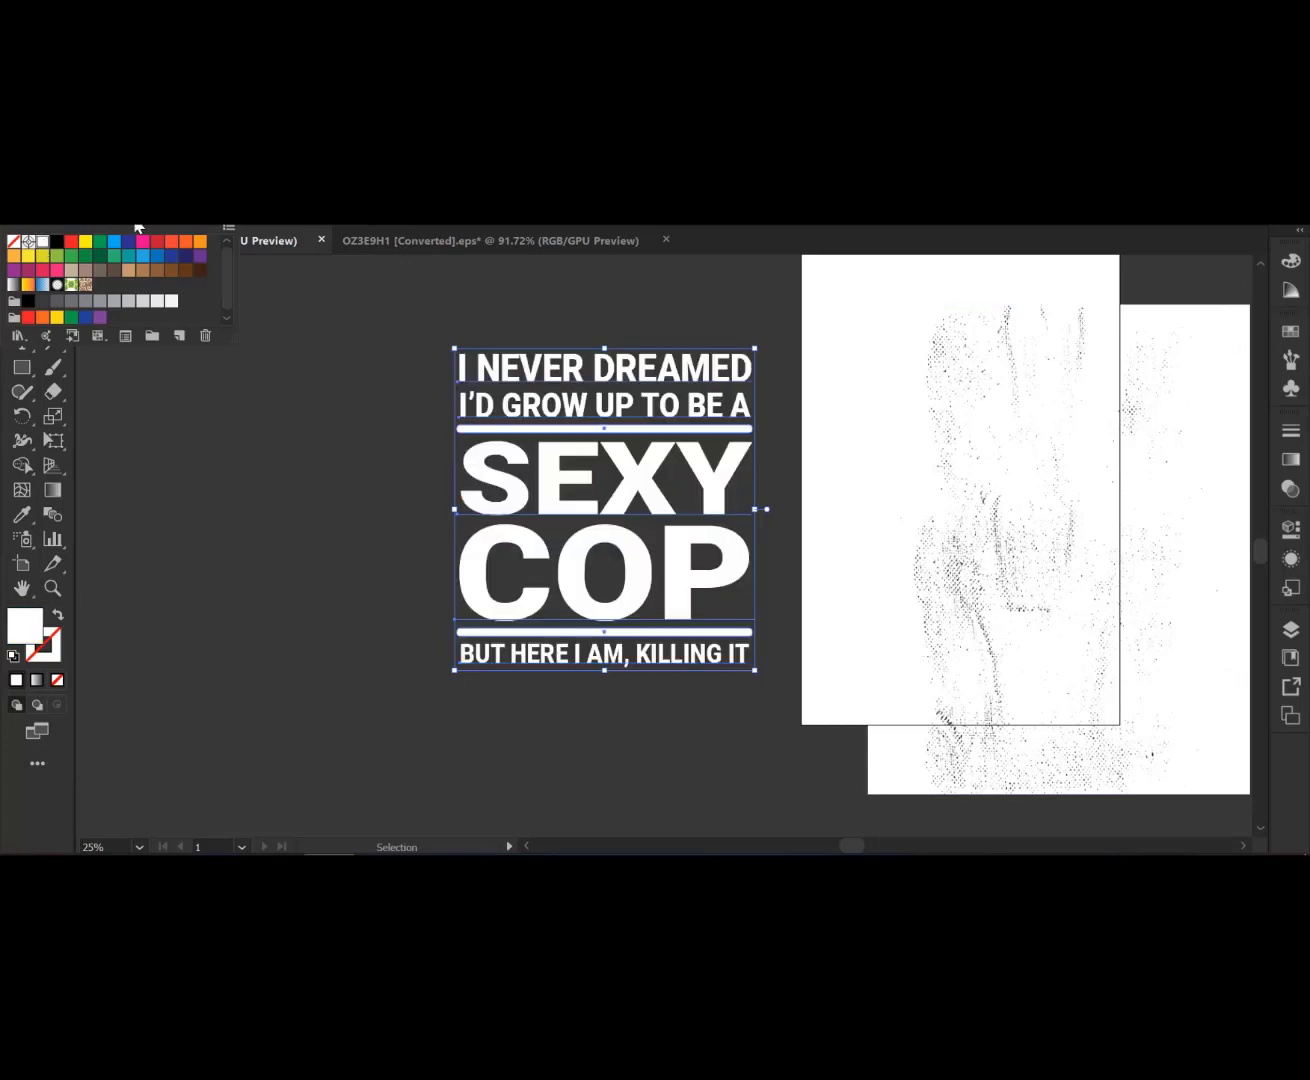
# - Make an opacity mask on the white design group in the Transparency panel
pyautogui.click(1291, 489)
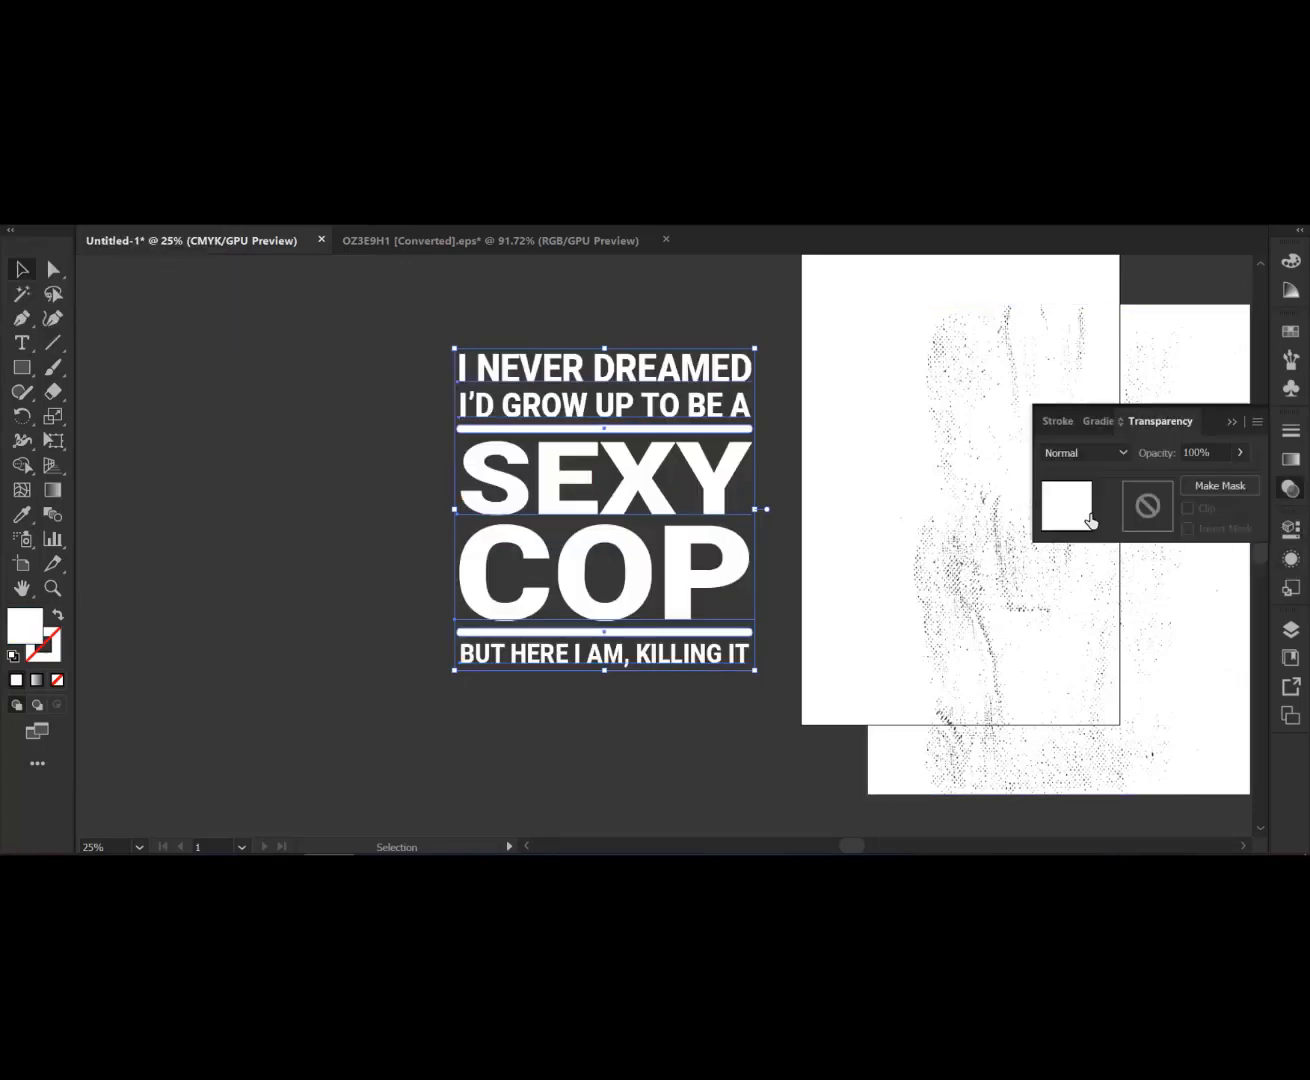
pyautogui.click(981, 511)
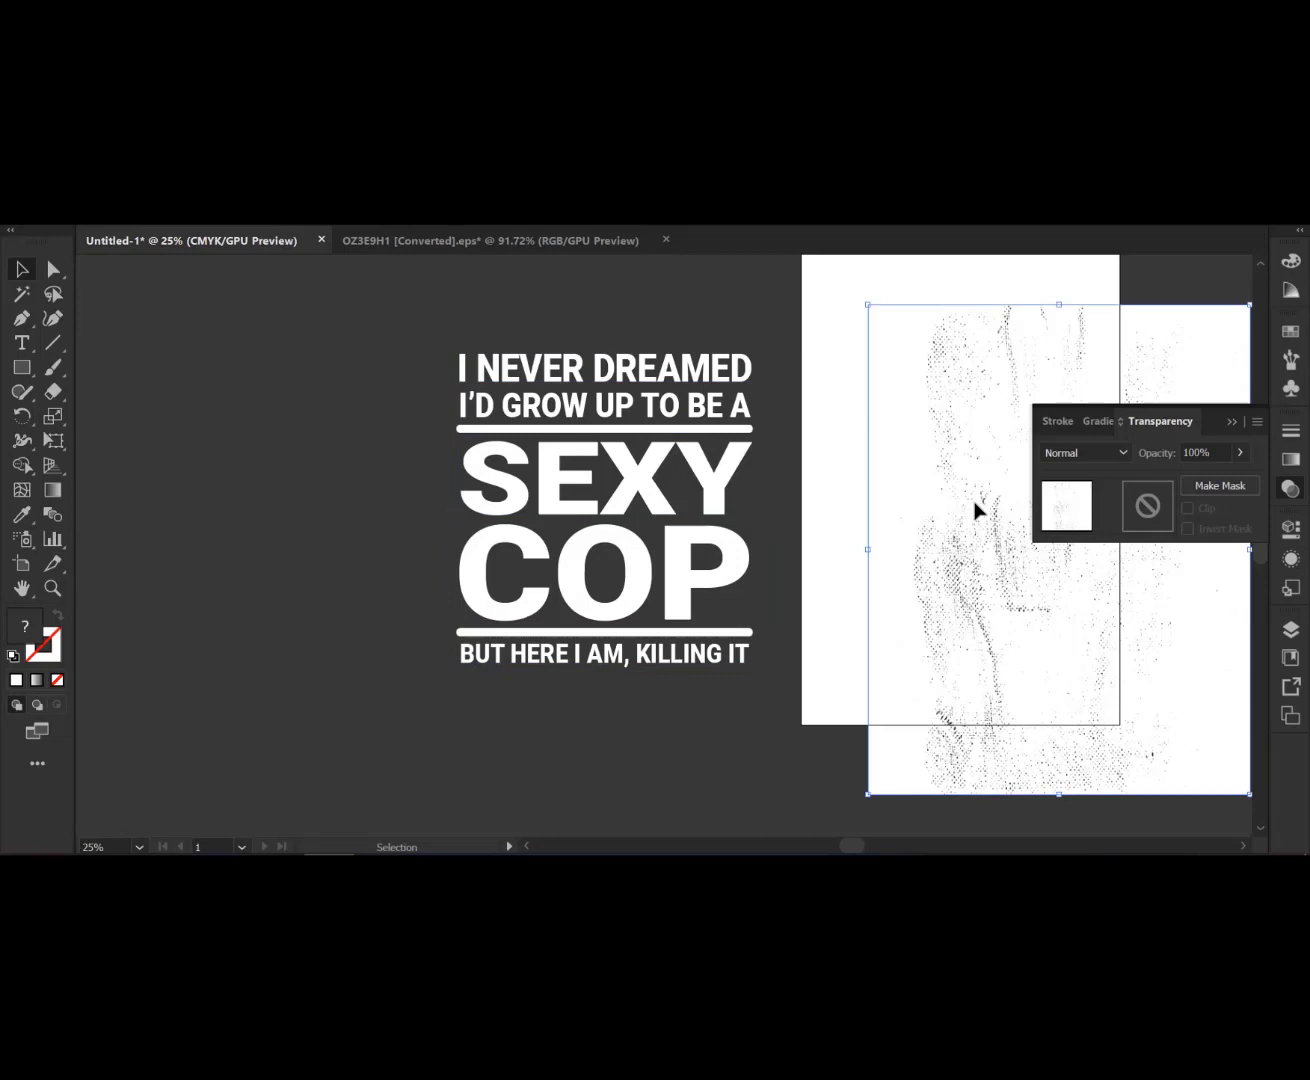
pyautogui.click(671, 507)
pyautogui.click(1208, 488)
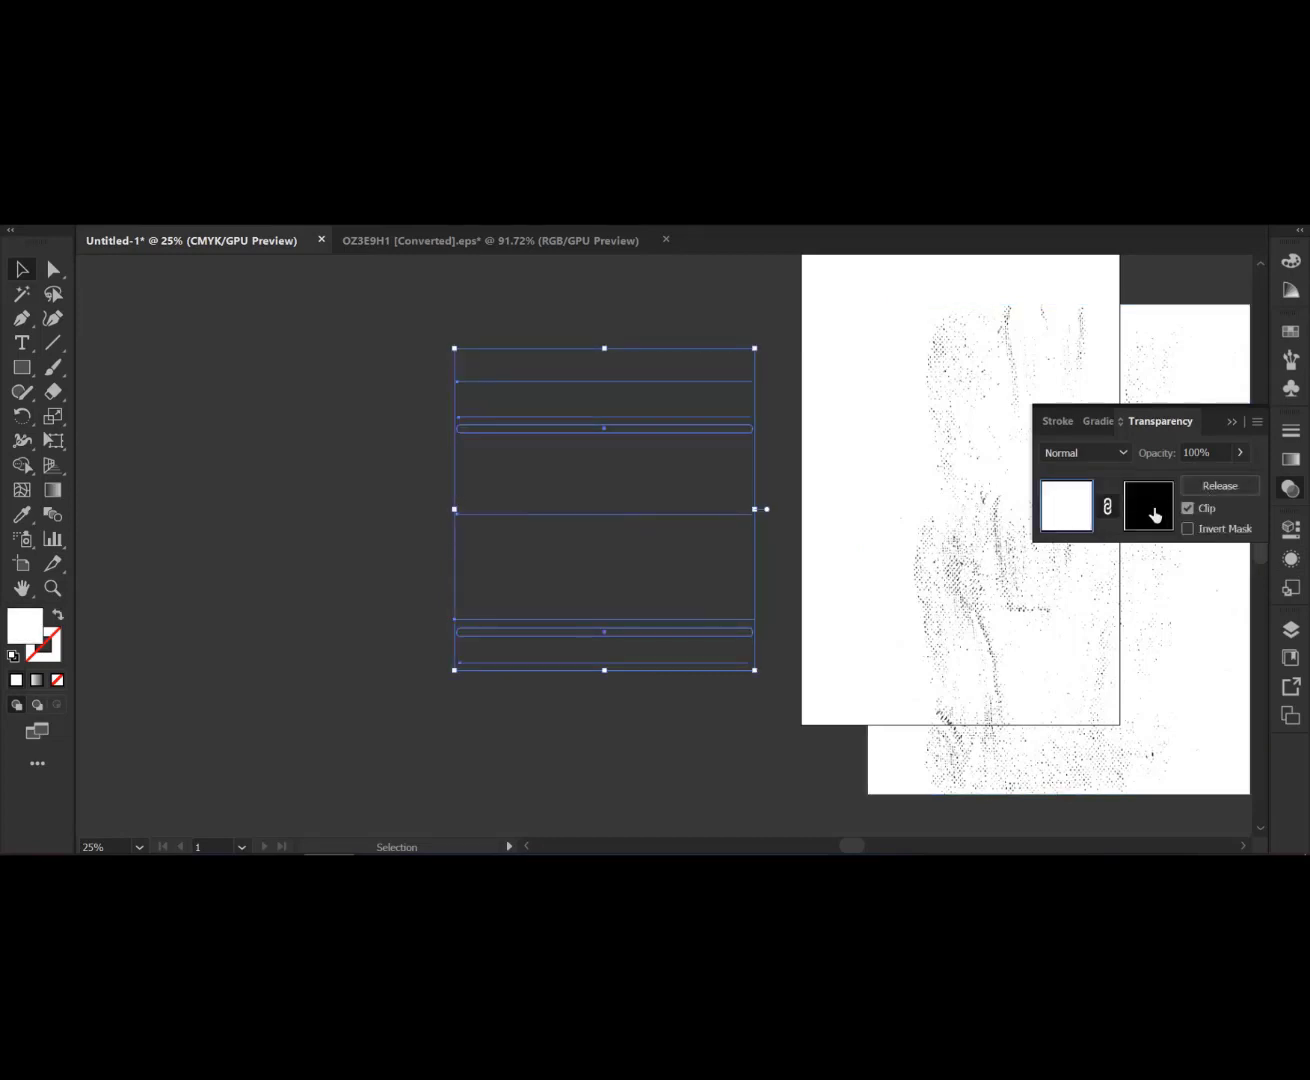
pyautogui.click(1153, 512)
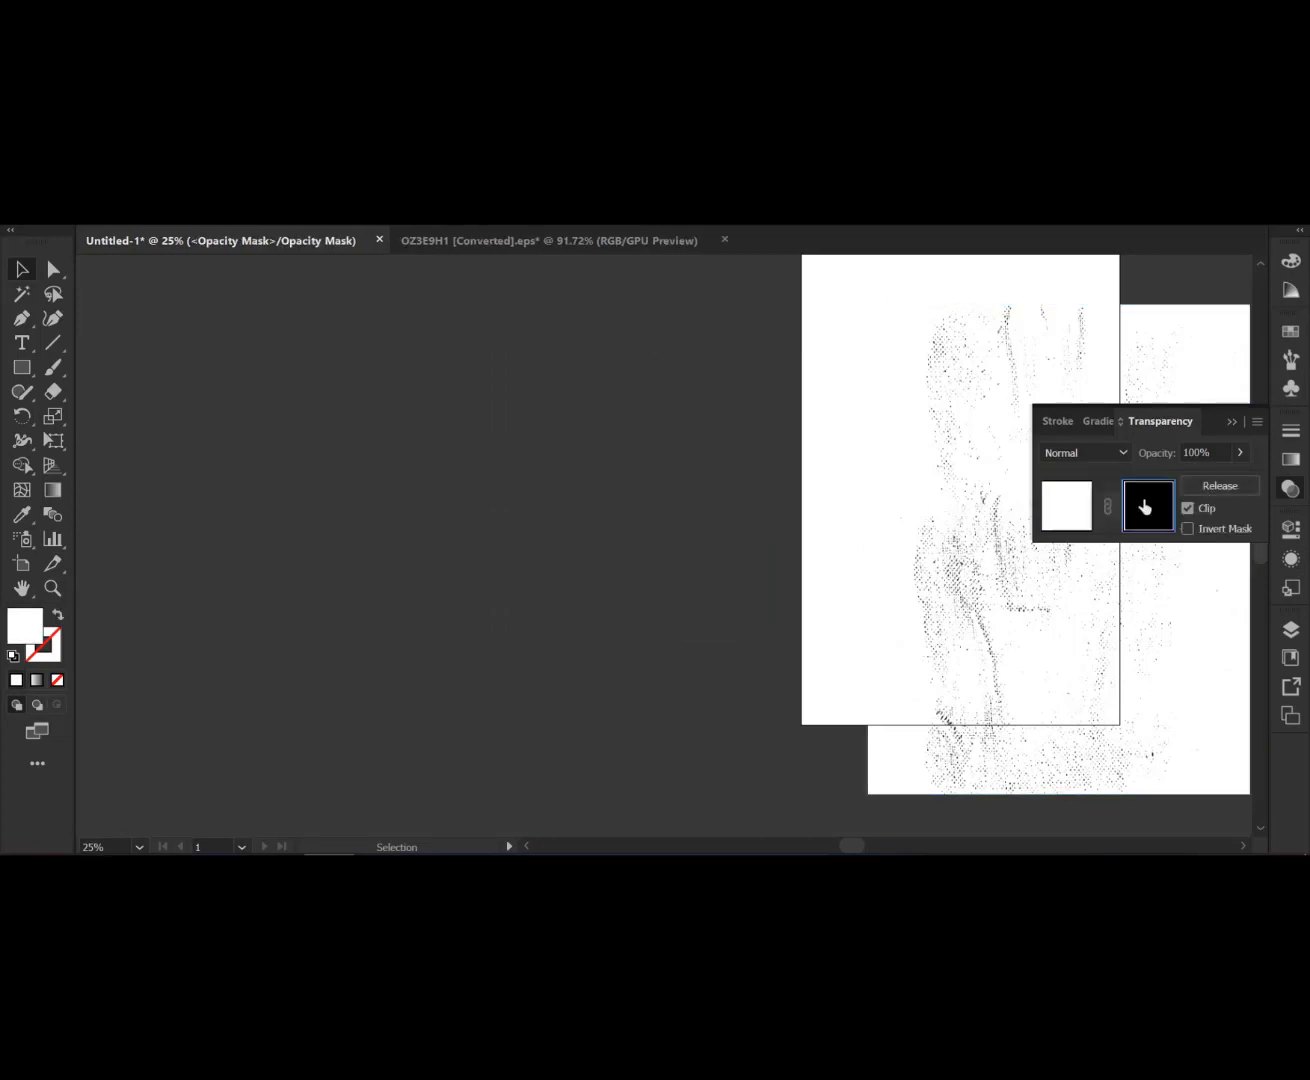
pyautogui.click(1044, 519)
# - Paste the grunge texture image into the design's opacity mask and position it over the text
pyautogui.click(988, 568)
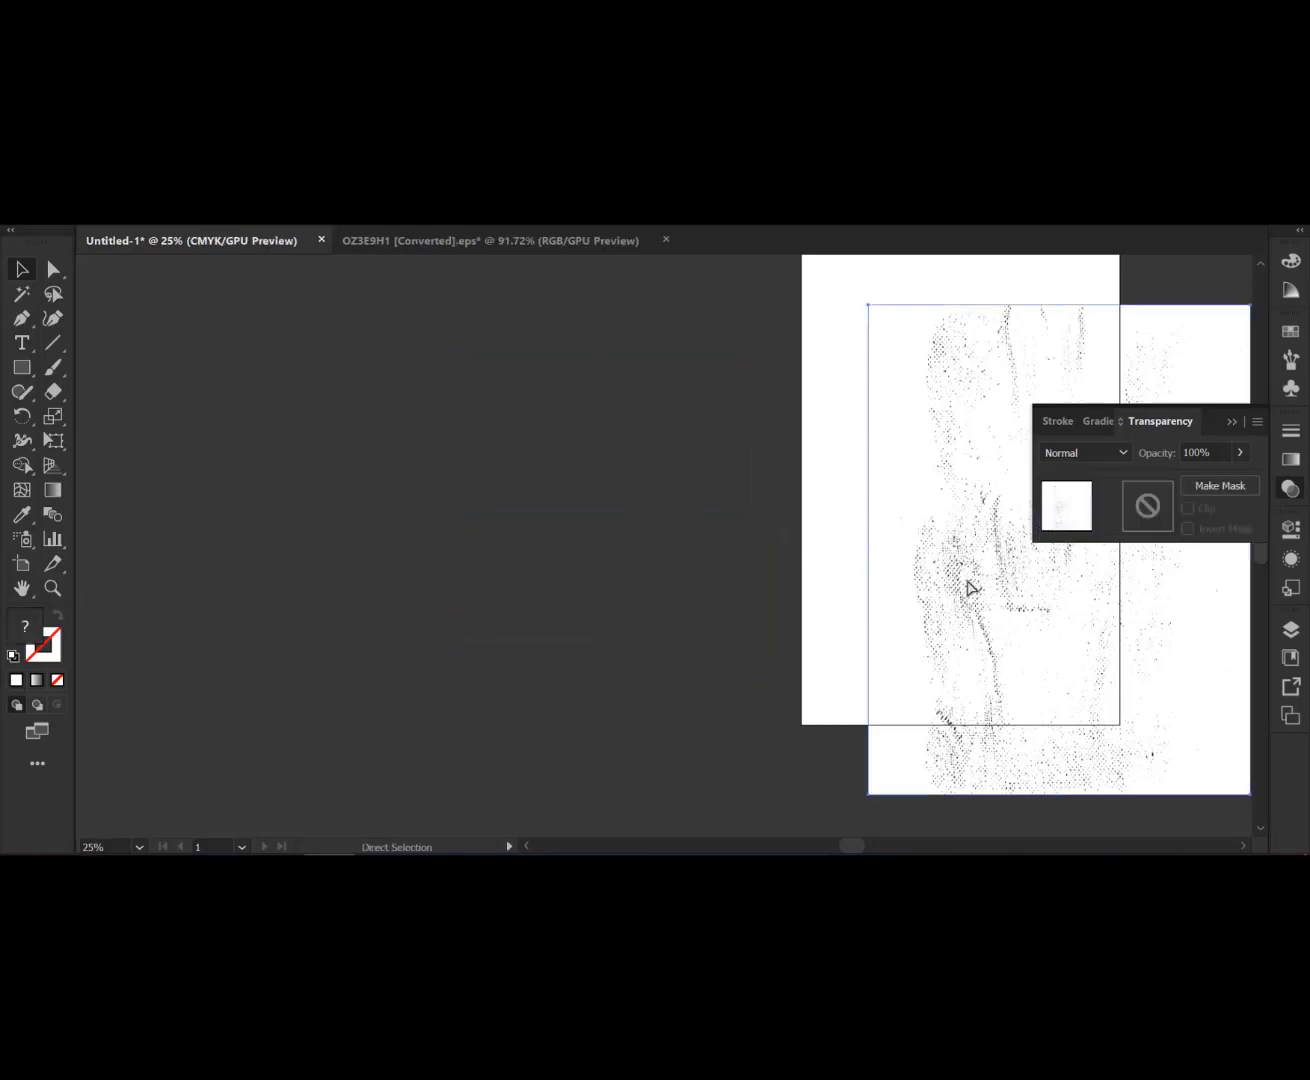
pyautogui.press('v')
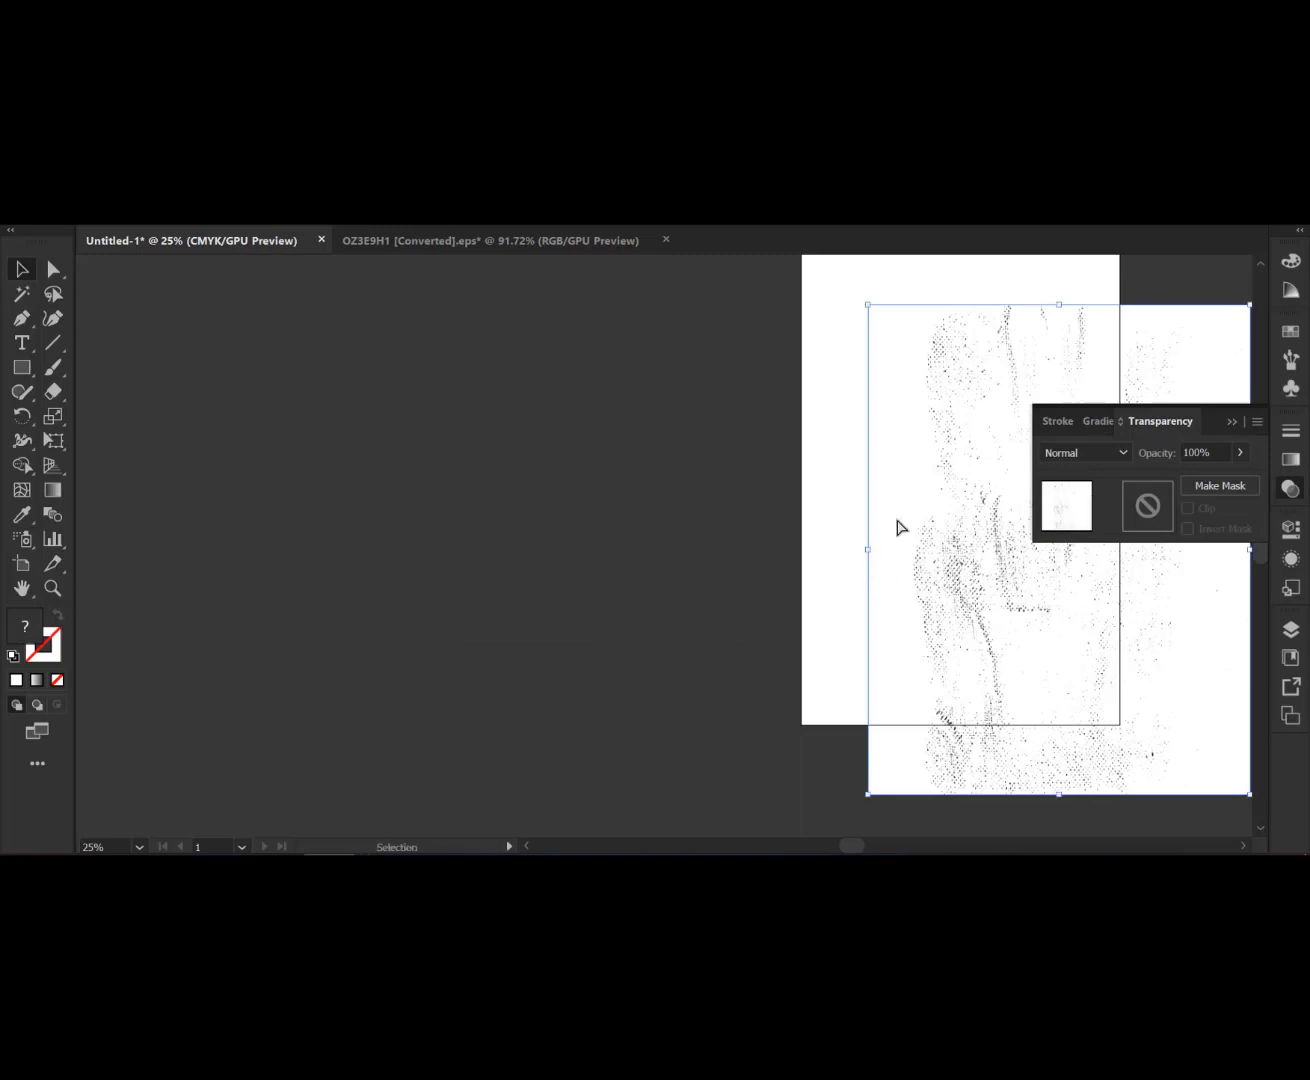
pyautogui.click(649, 509)
pyautogui.click(1146, 507)
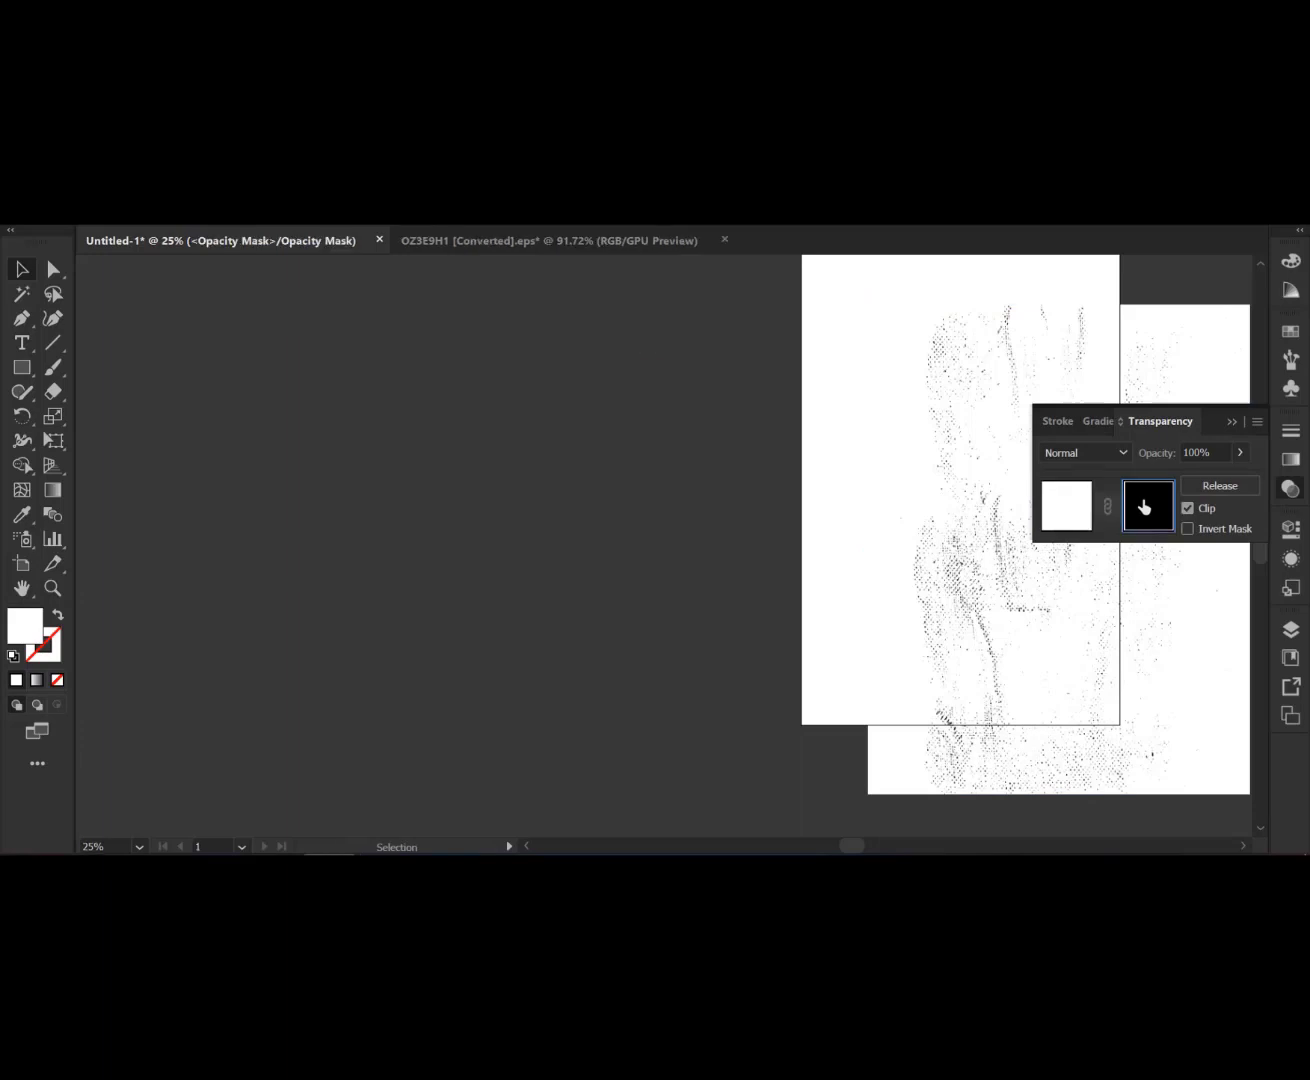
pyautogui.hotkey('ctrl', 'v')
pyautogui.moveTo(706, 729); pyautogui.dragTo(657, 719)
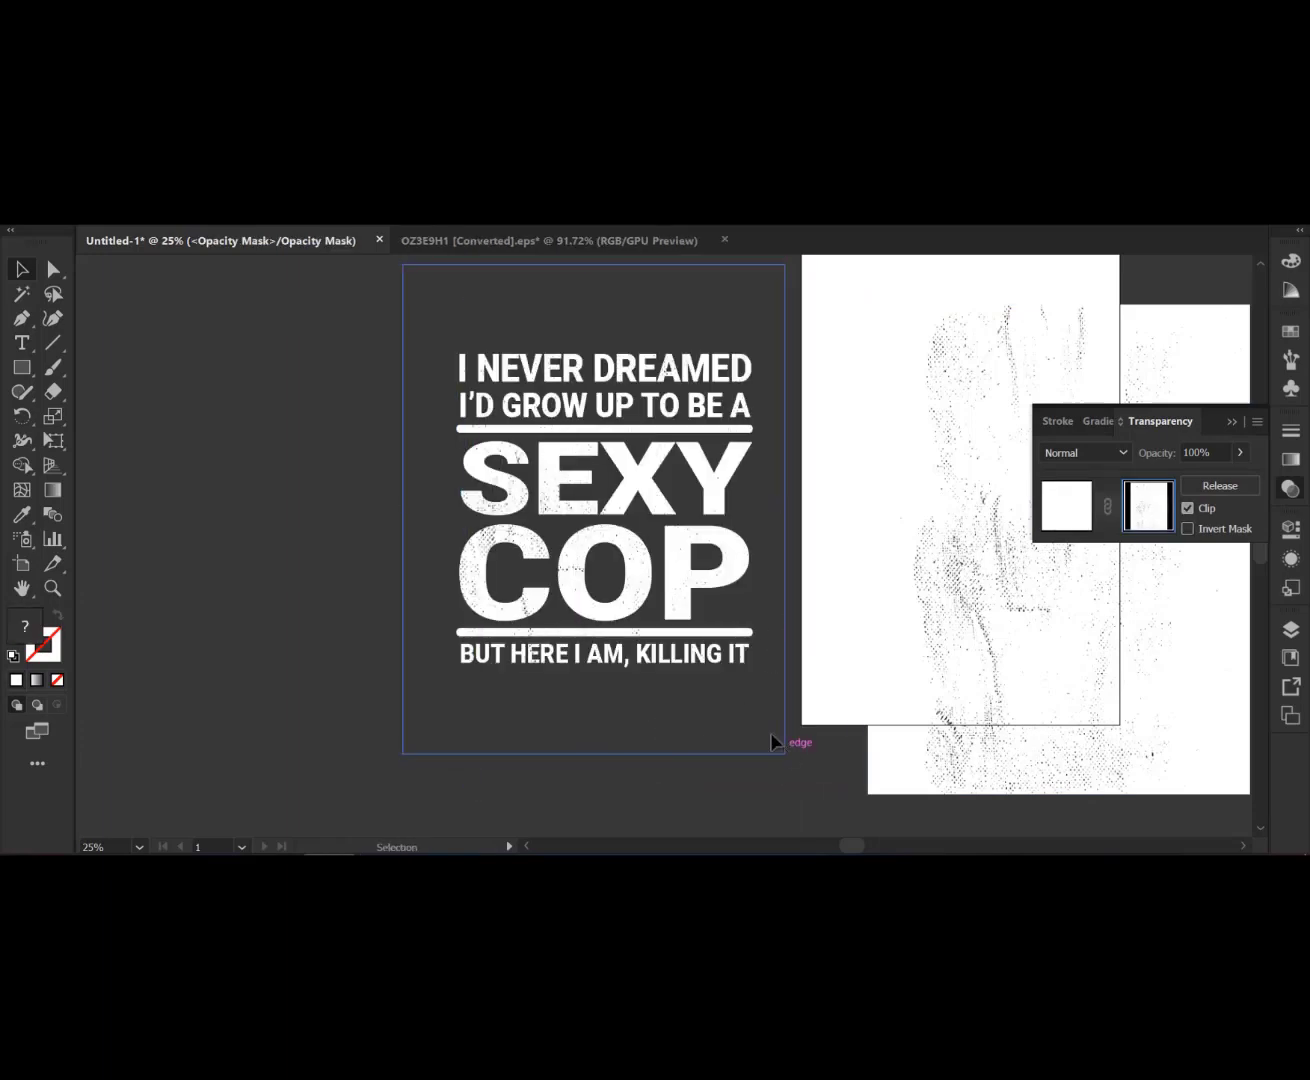
# - Resize the texture inside the mask to cover the design, then return to editing the artwork
pyautogui.hotkey('ctrl', 'shift', 'a')
pyautogui.click(787, 760)
pyautogui.moveTo(784, 755); pyautogui.dragTo(814, 793)
pyautogui.moveTo(683, 721)
pyautogui.mouseDown()
pyautogui.moveTo(729, 736)
pyautogui.moveTo(713, 755)
pyautogui.moveTo(715, 731)
pyautogui.moveTo(709, 748)
pyautogui.moveTo(681, 750)
pyautogui.moveTo(692, 725)
pyautogui.moveTo(671, 715)
pyautogui.moveTo(688, 732)
pyautogui.mouseUp()
pyautogui.click(1047, 518)
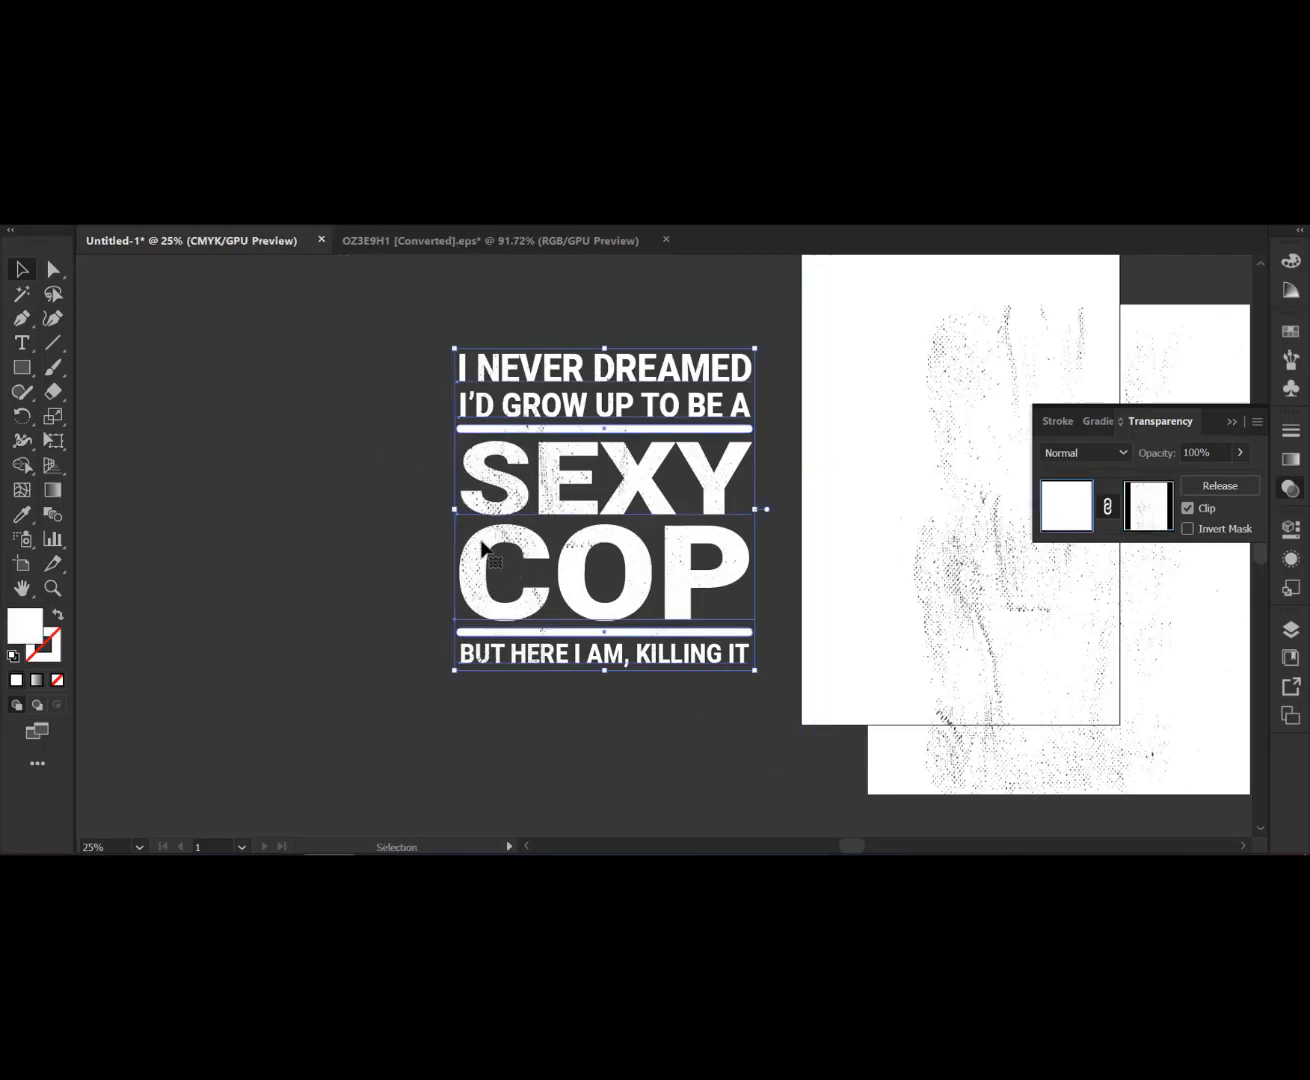
# - Cut the original texture image from the canvas and close the Transparency panel
pyautogui.click(323, 538)
pyautogui.click(982, 719)
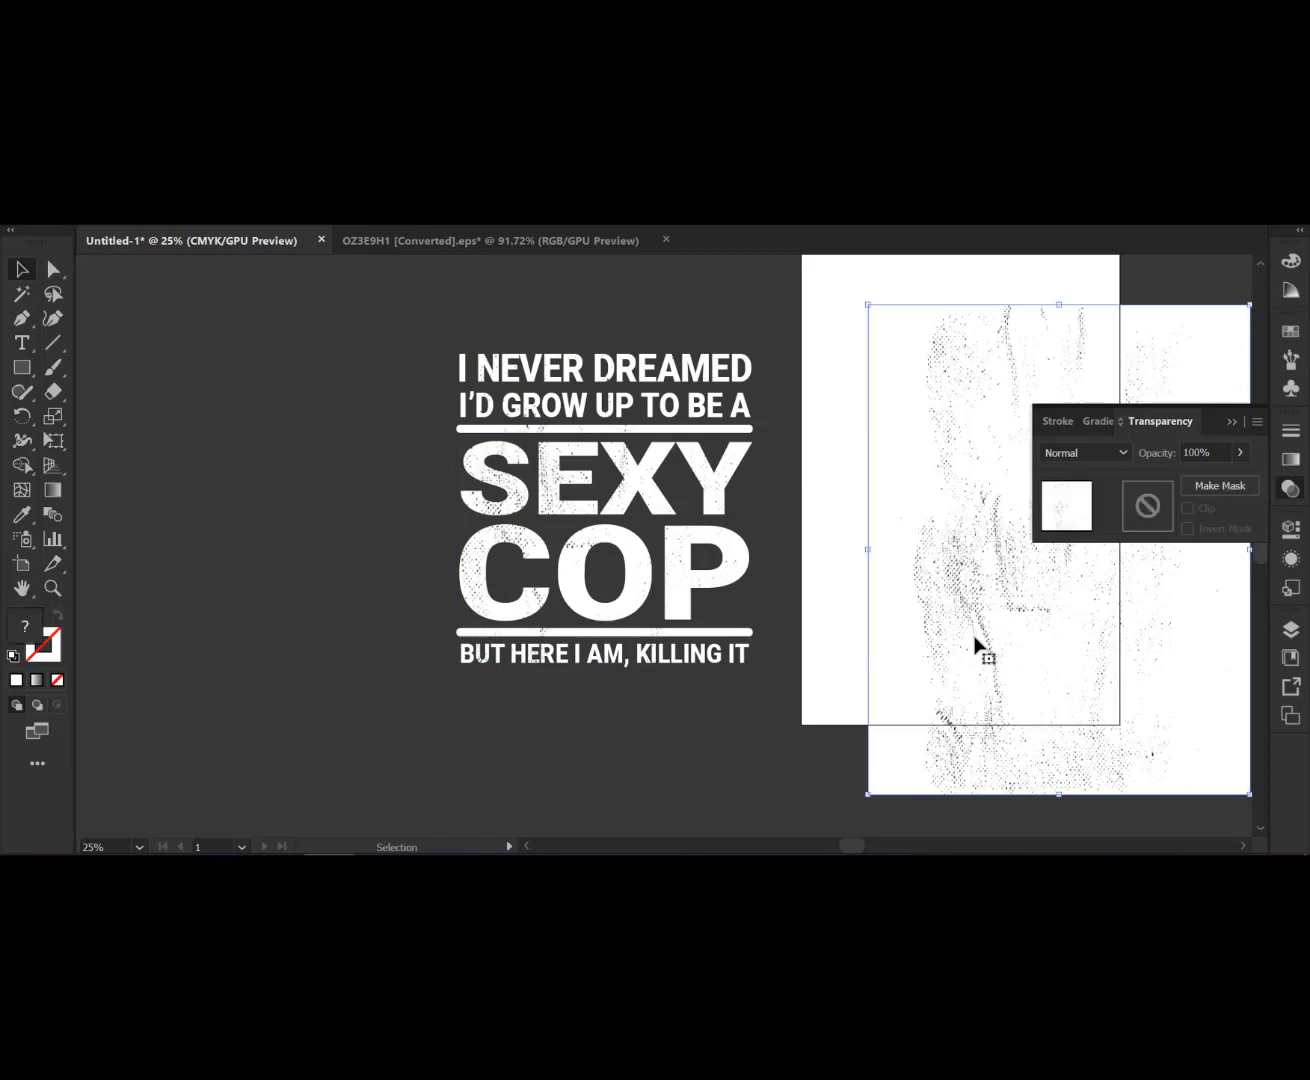
pyautogui.hotkey('ctrl', 'x')
pyautogui.click(1230, 424)
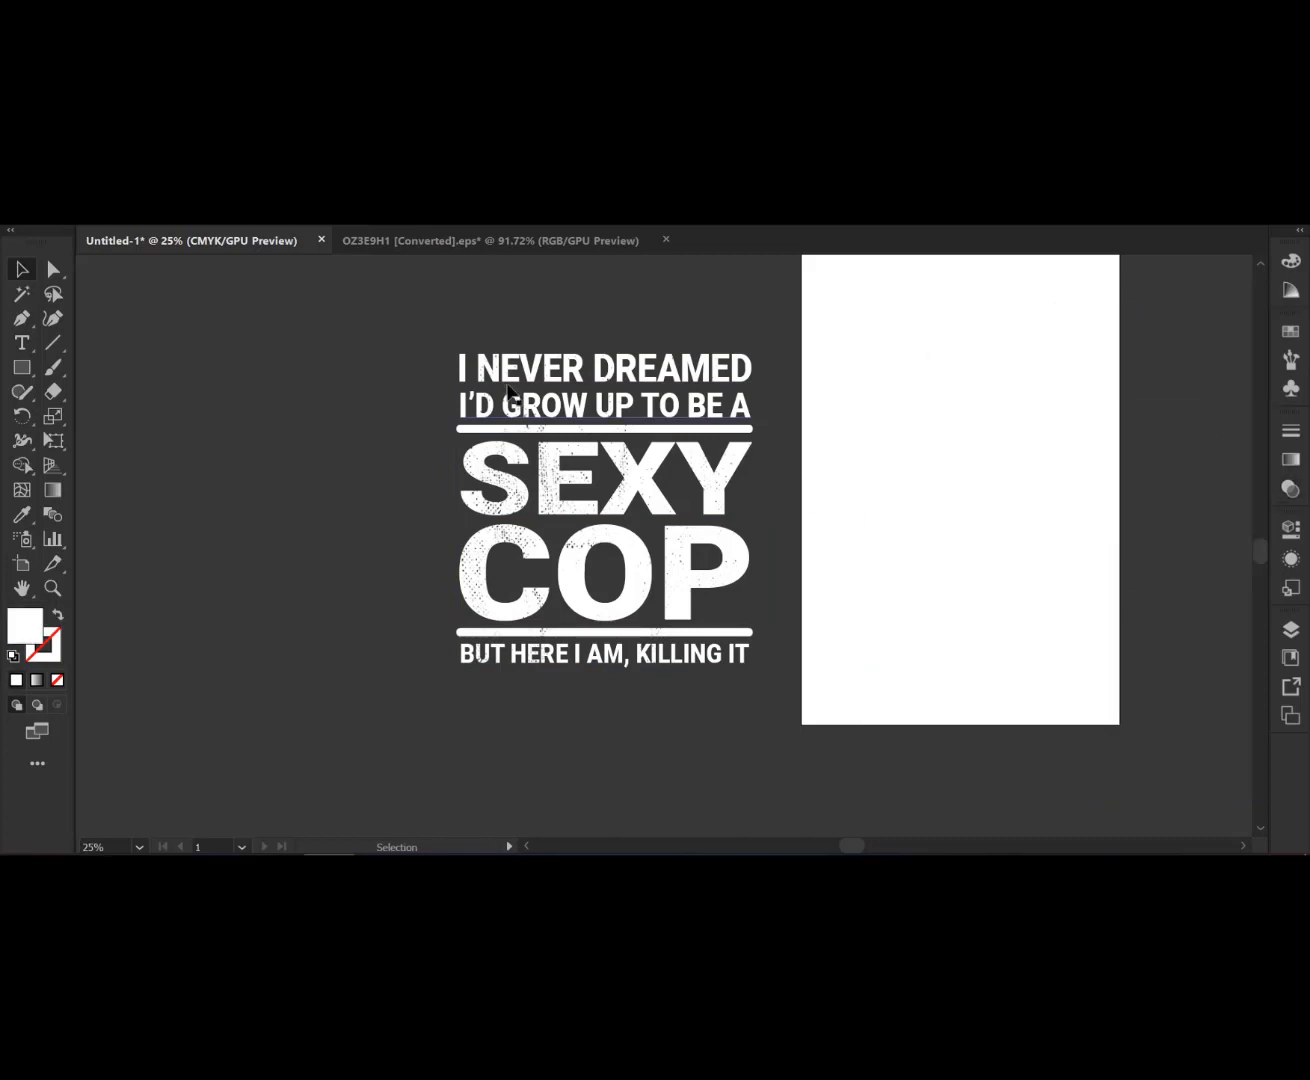
# - Draw a rectangle covering the artboard and fill it with black
pyautogui.scroll(1, 666, 411)
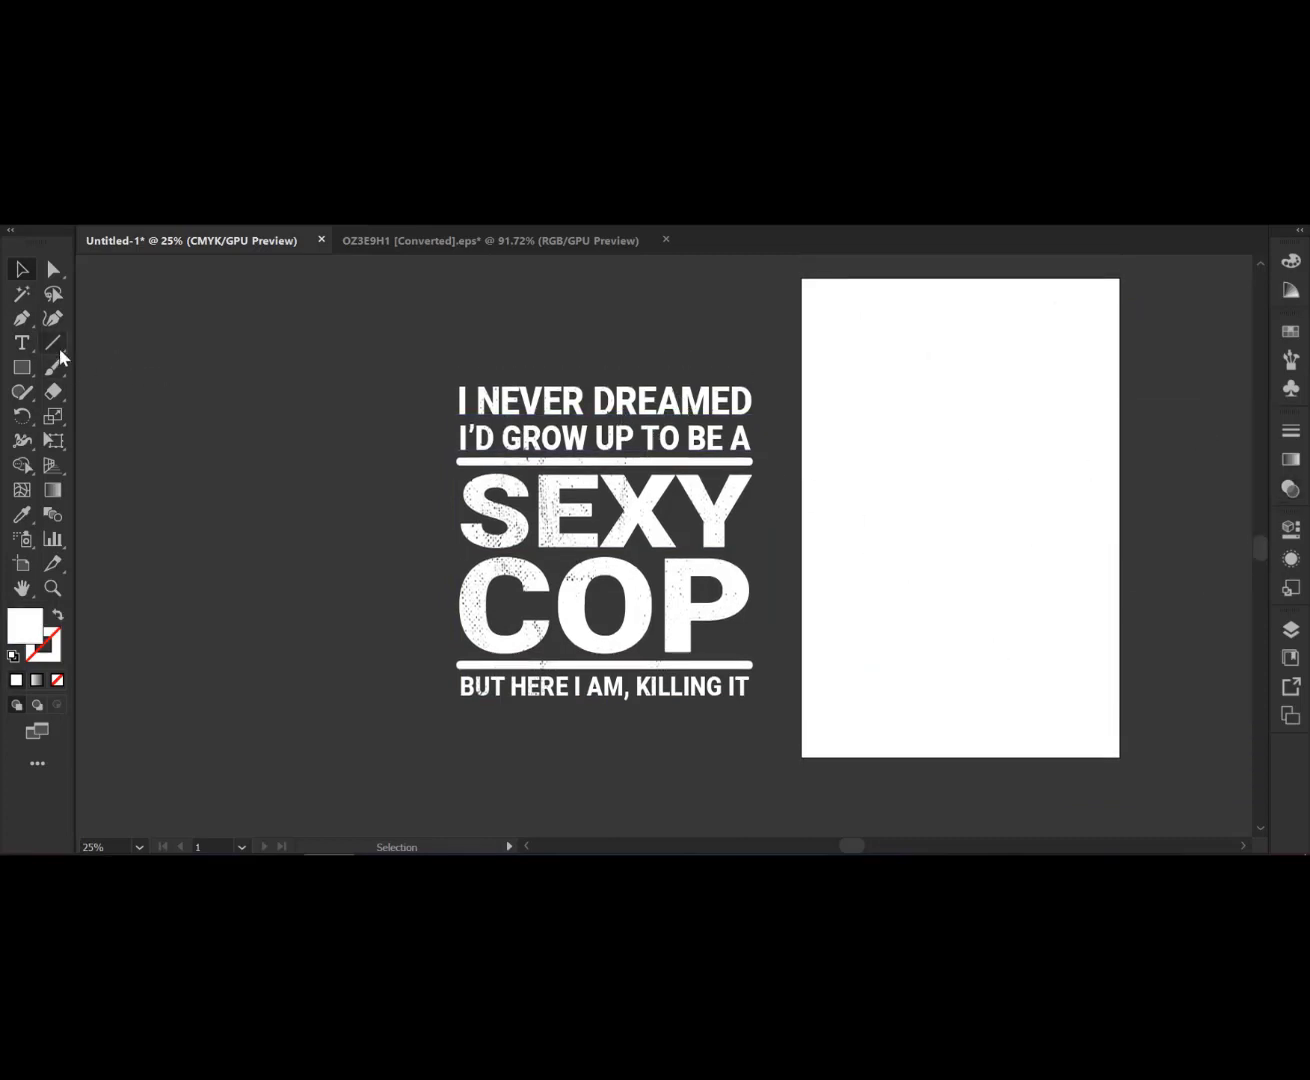
pyautogui.click(22, 367)
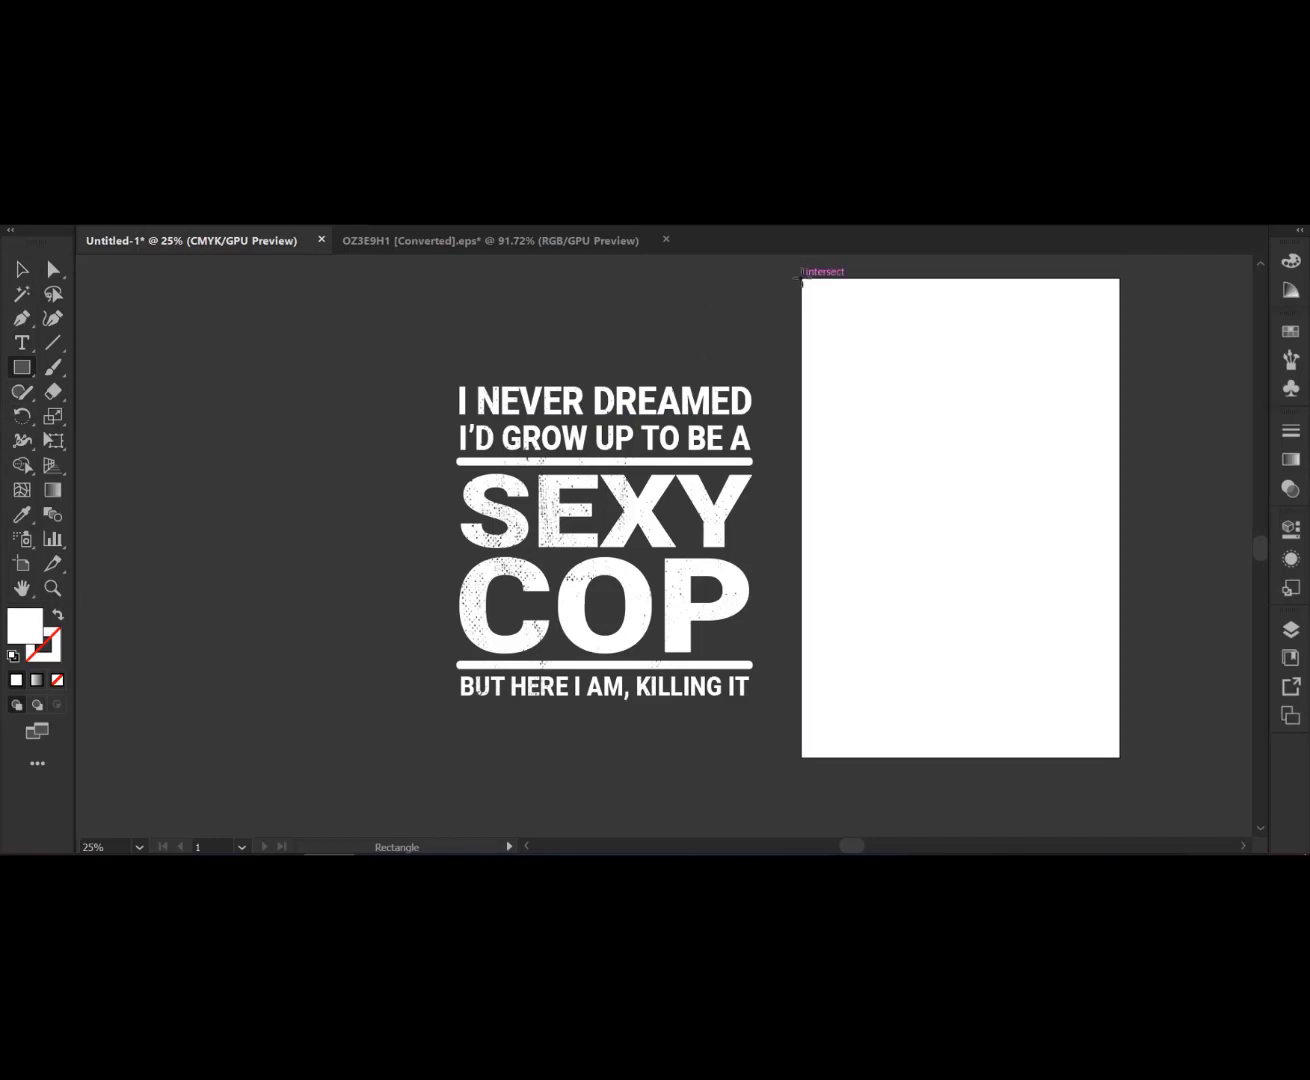
pyautogui.moveTo(802, 283)
pyautogui.mouseDown()
pyautogui.moveTo(1099, 750)
pyautogui.moveTo(1134, 760)
pyautogui.moveTo(1119, 757)
pyautogui.mouseUp()
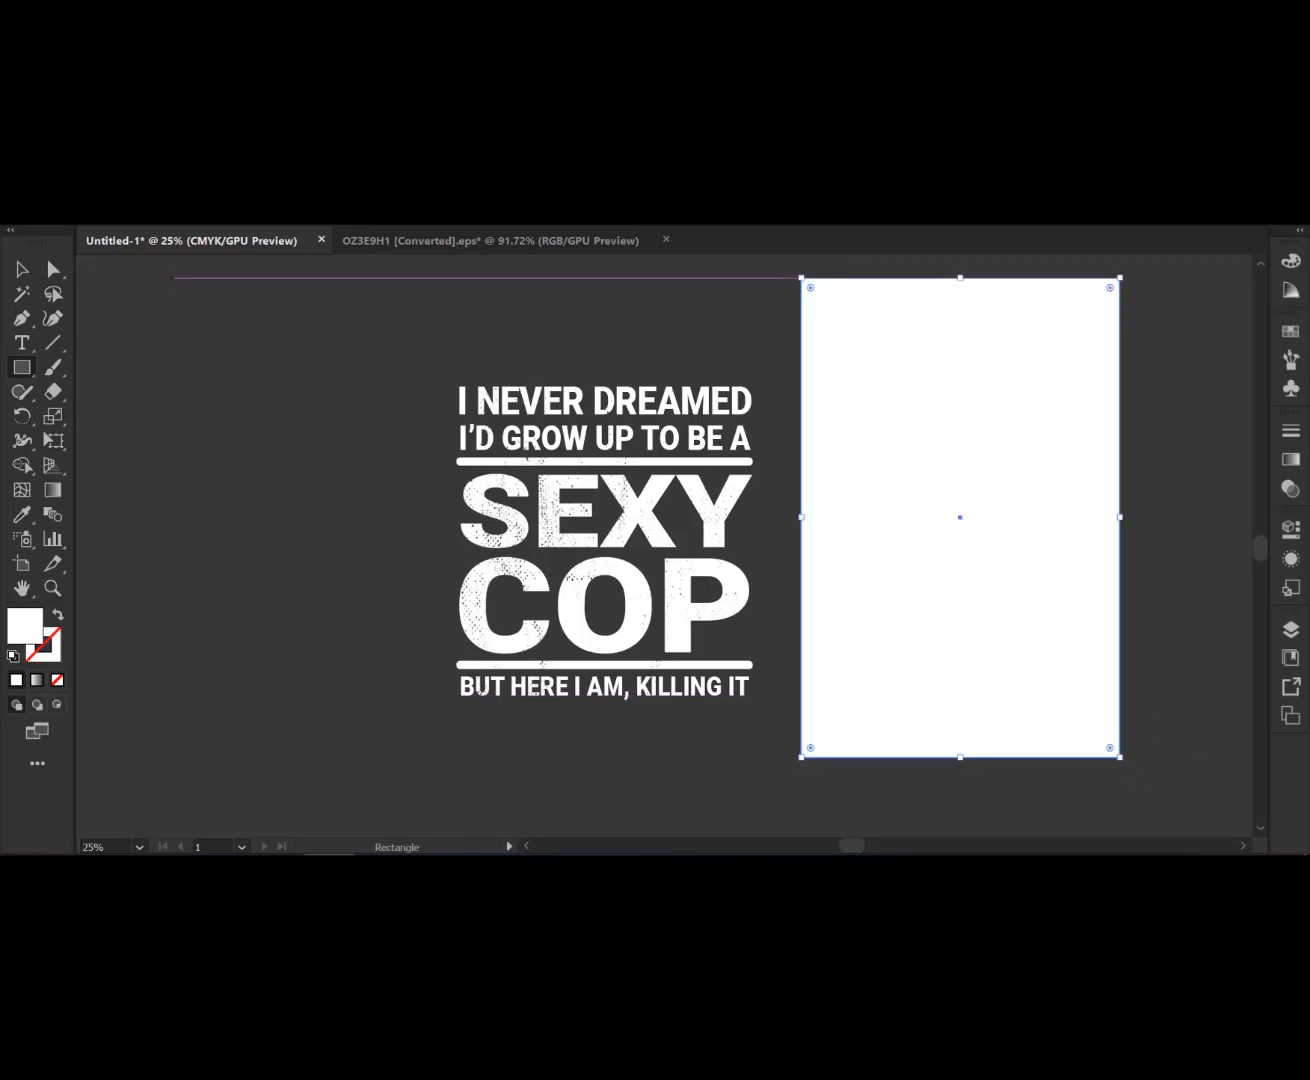
pyautogui.click(97, 213)
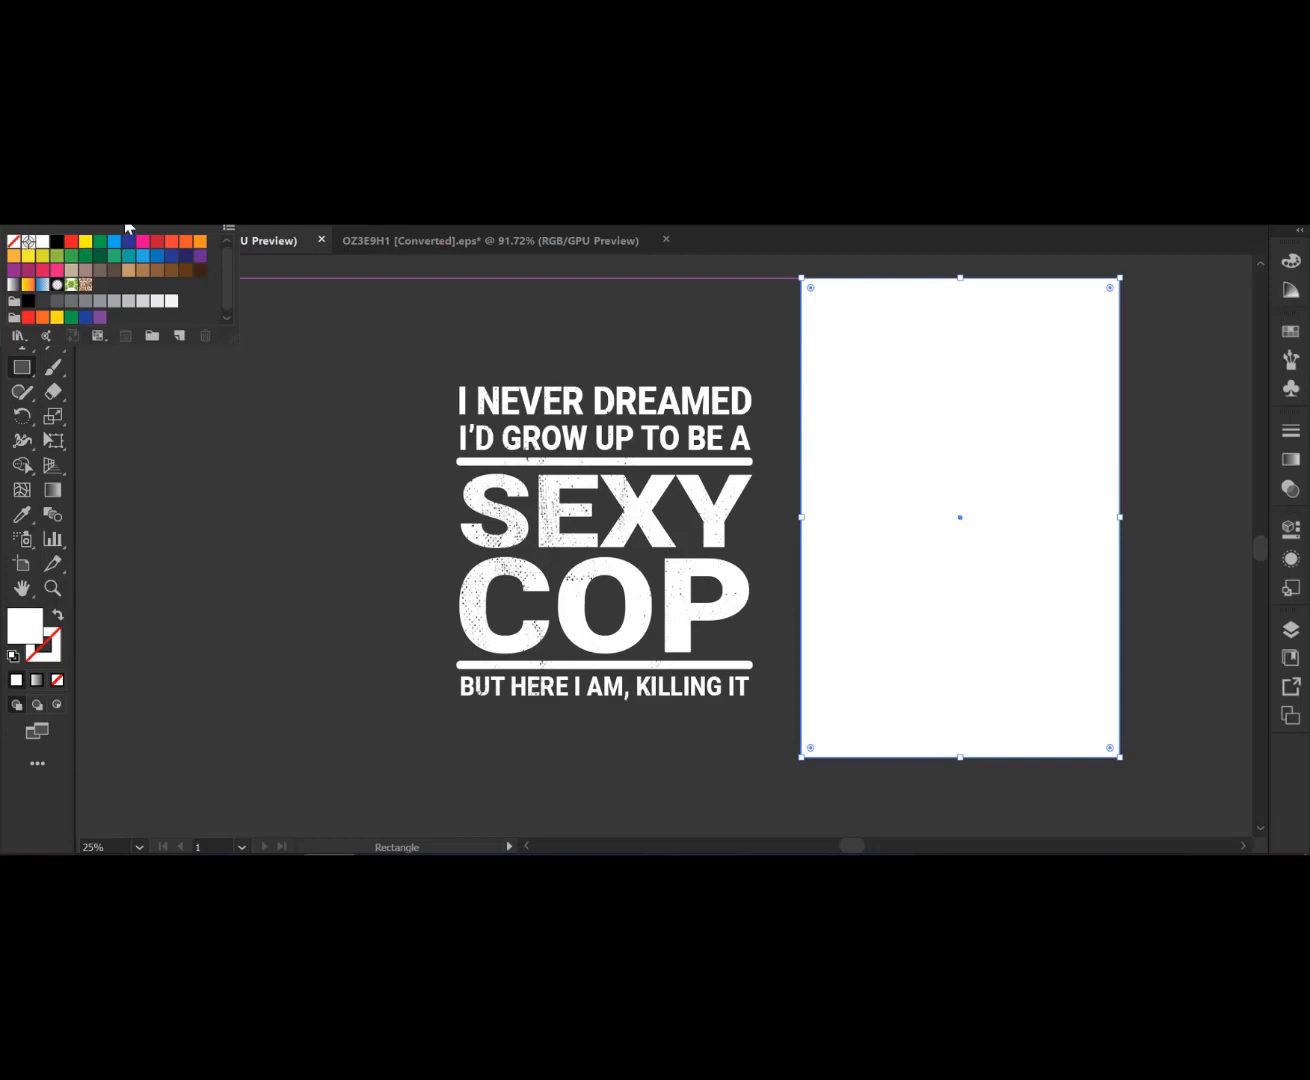
pyautogui.click(57, 241)
pyautogui.press('Escape')
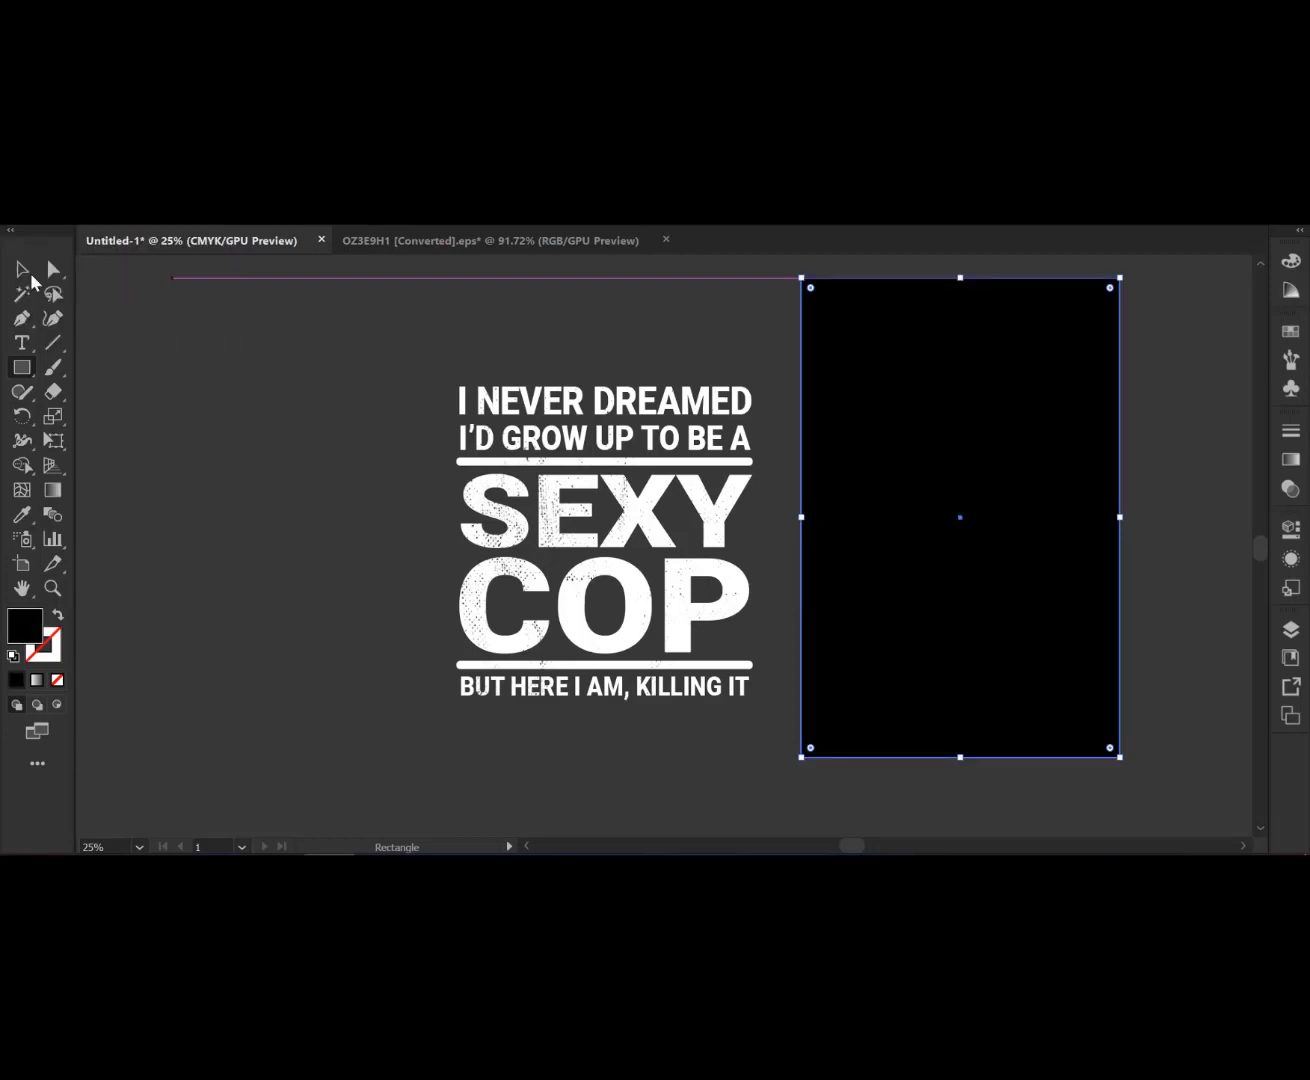
# - Move the white design onto the black rectangle and bring it to the front
pyautogui.press('v')
pyautogui.click(307, 322)
pyautogui.click(664, 646)
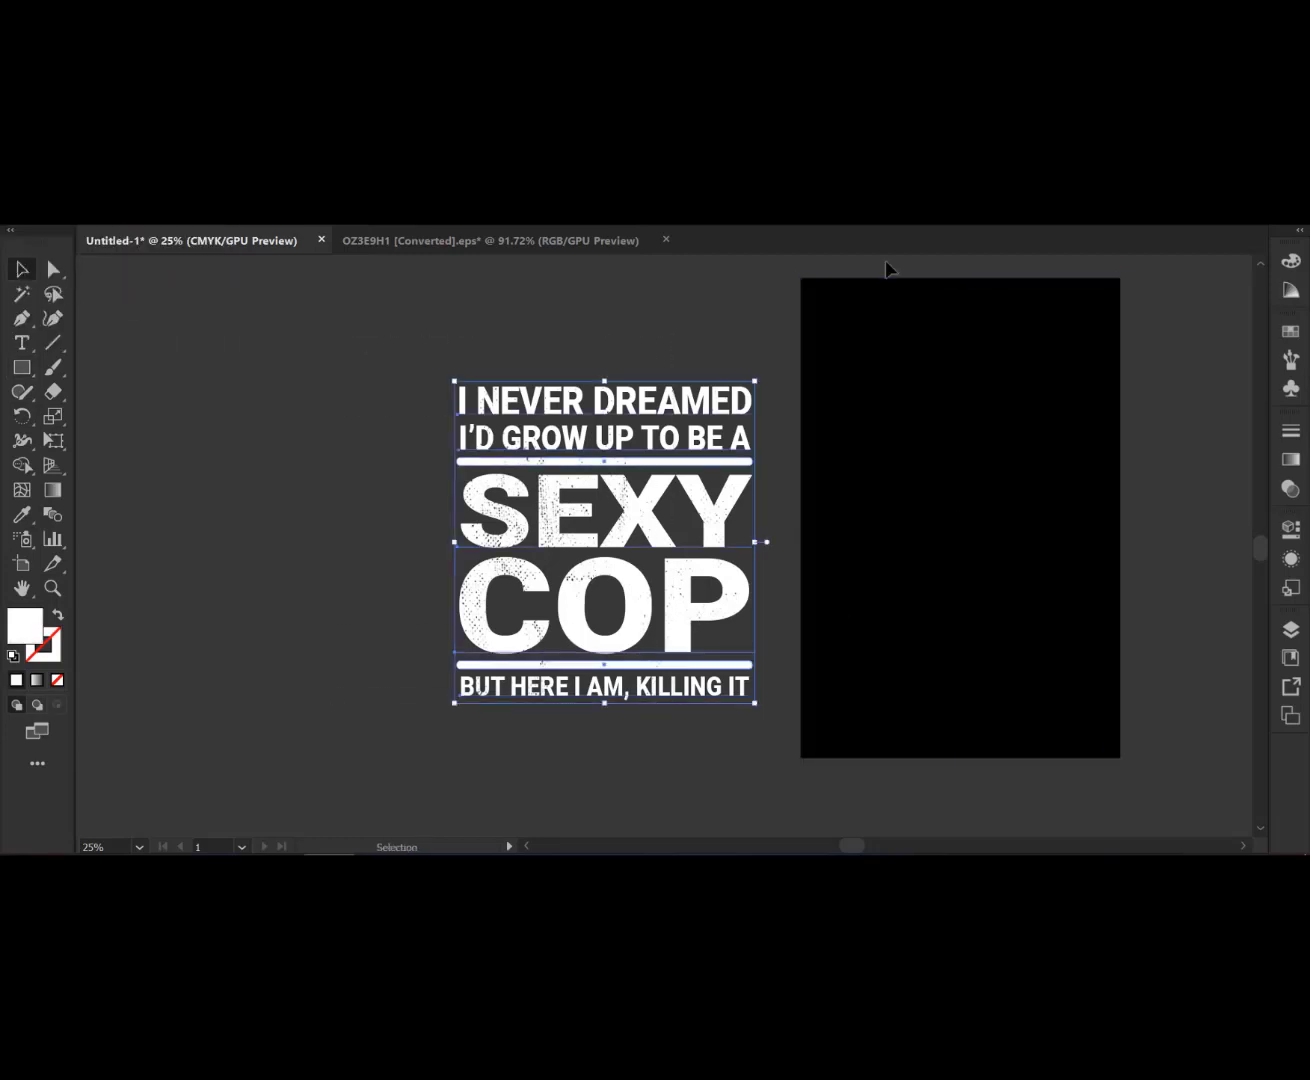
pyautogui.click(695, 211)
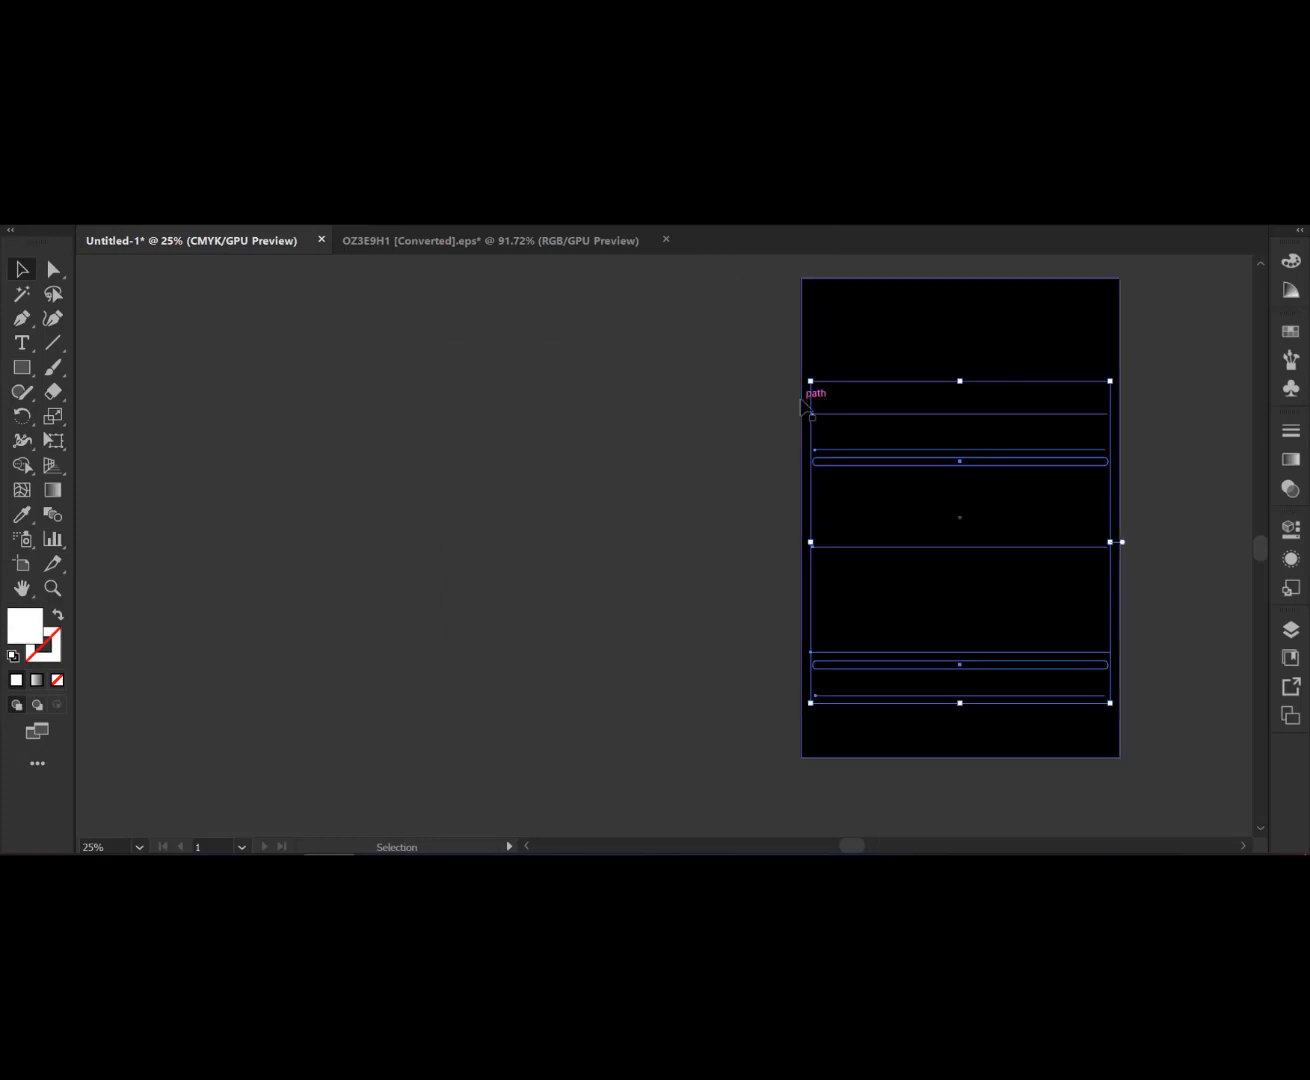
pyautogui.hotkey('ctrl', 'shift', ']')
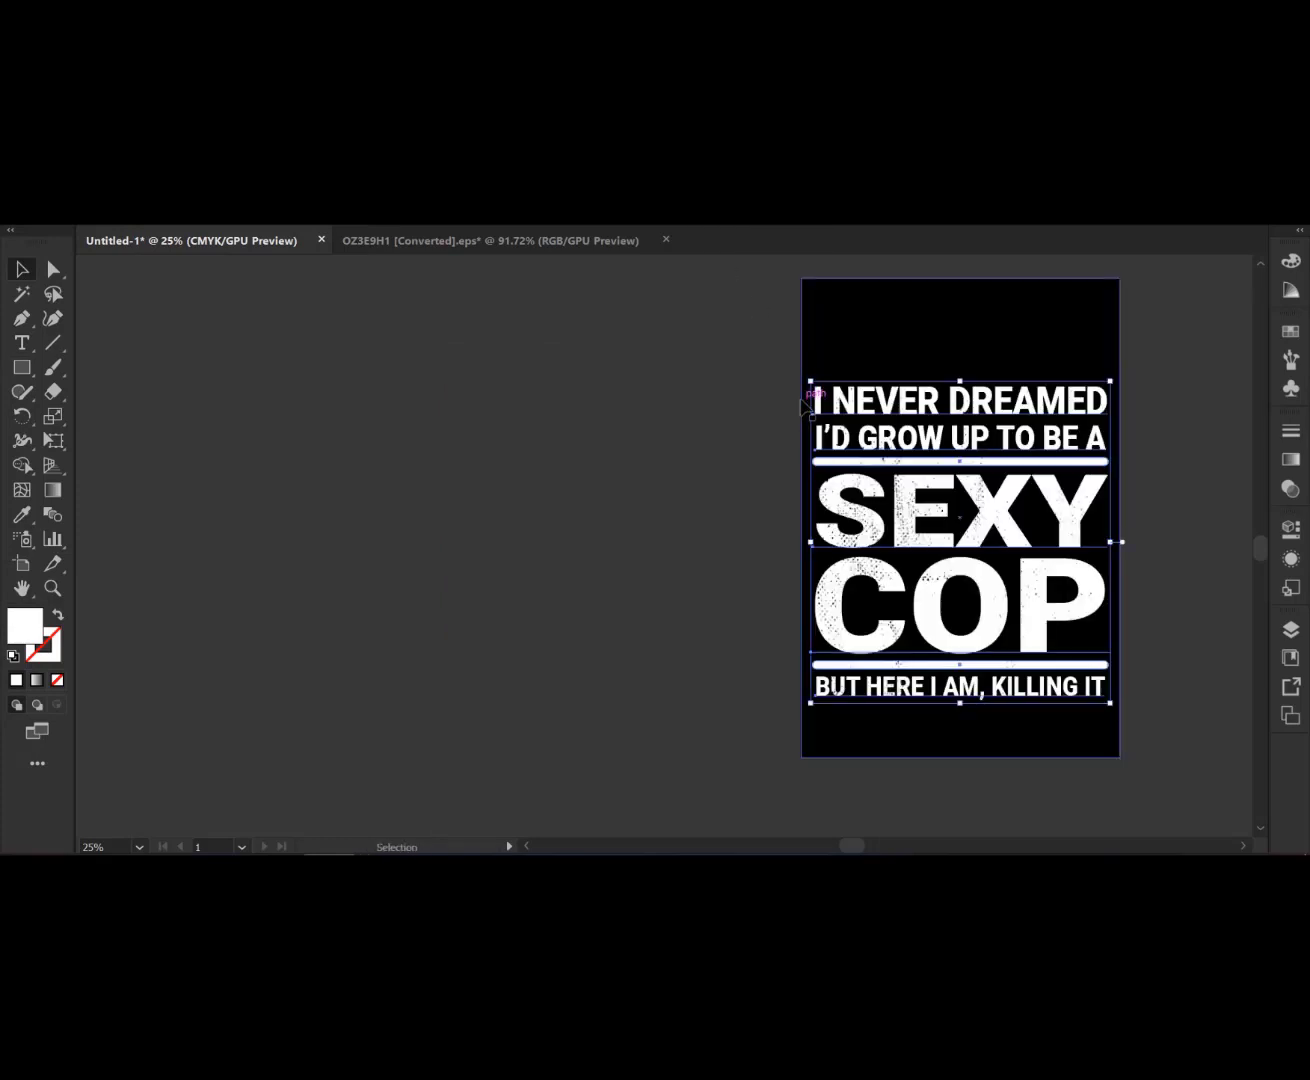
# - Select the design and black background together, align their vertical centres, and fit the artboard in the window
pyautogui.moveTo(704, 357); pyautogui.dragTo(1208, 692)
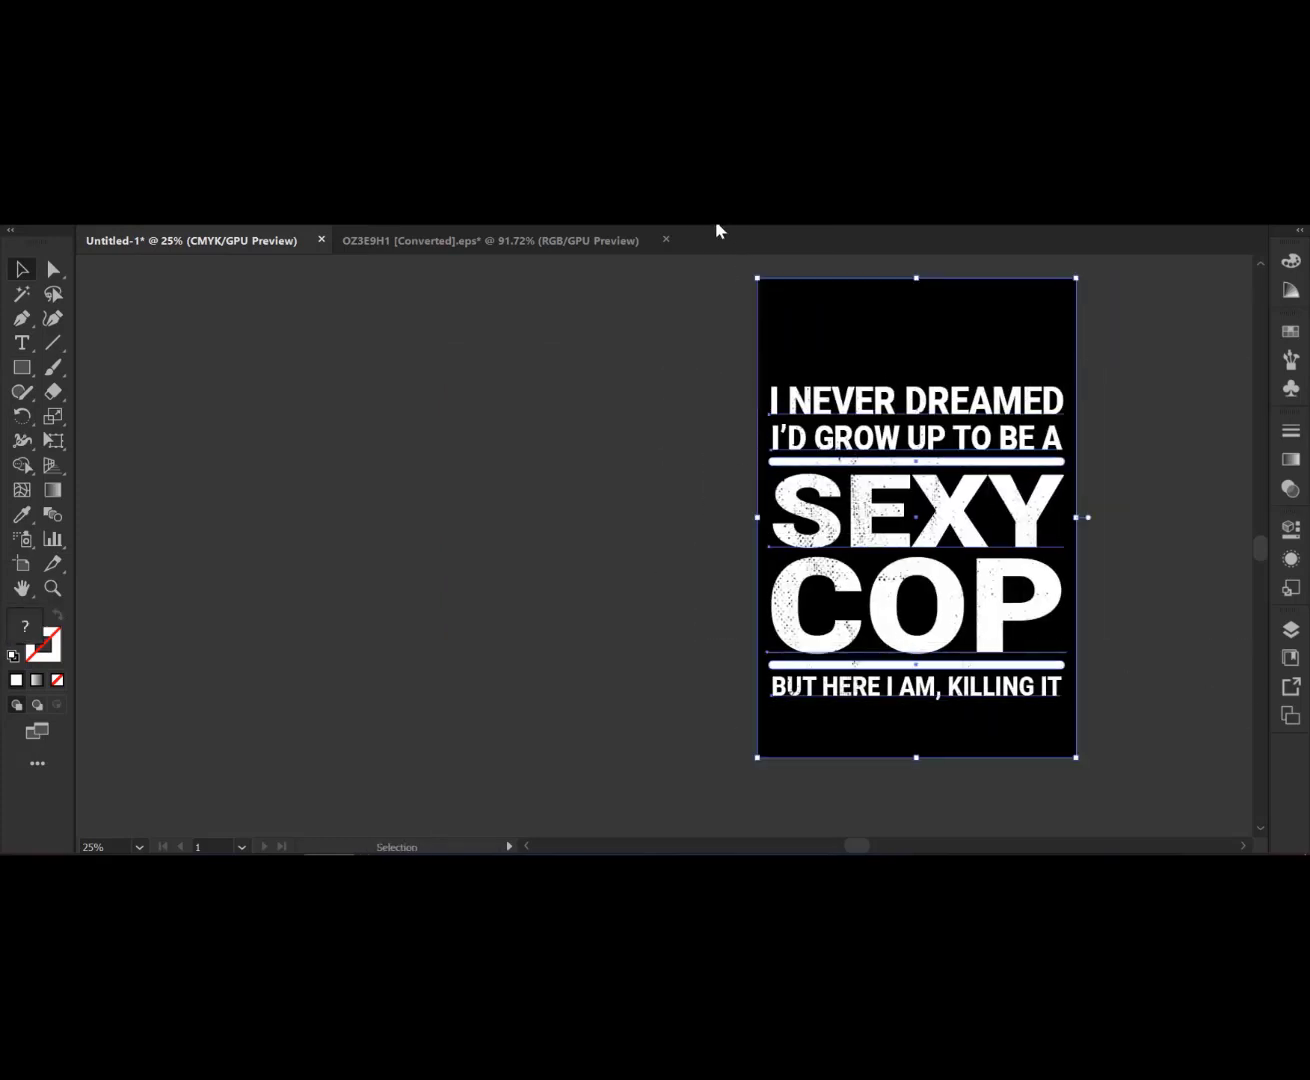
pyautogui.click(772, 210)
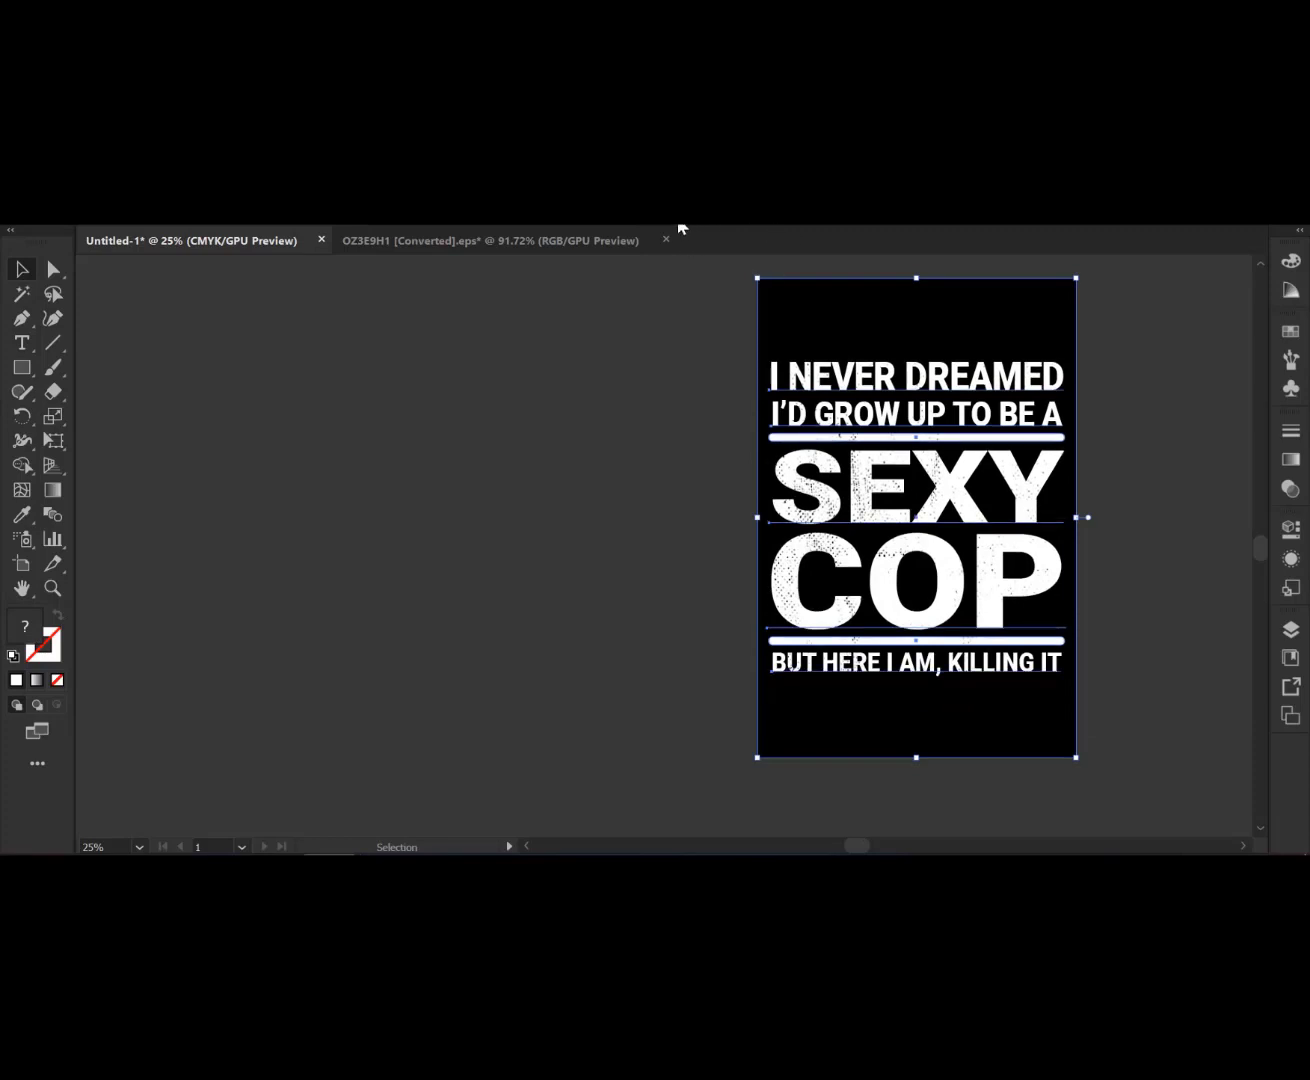
pyautogui.click(512, 391)
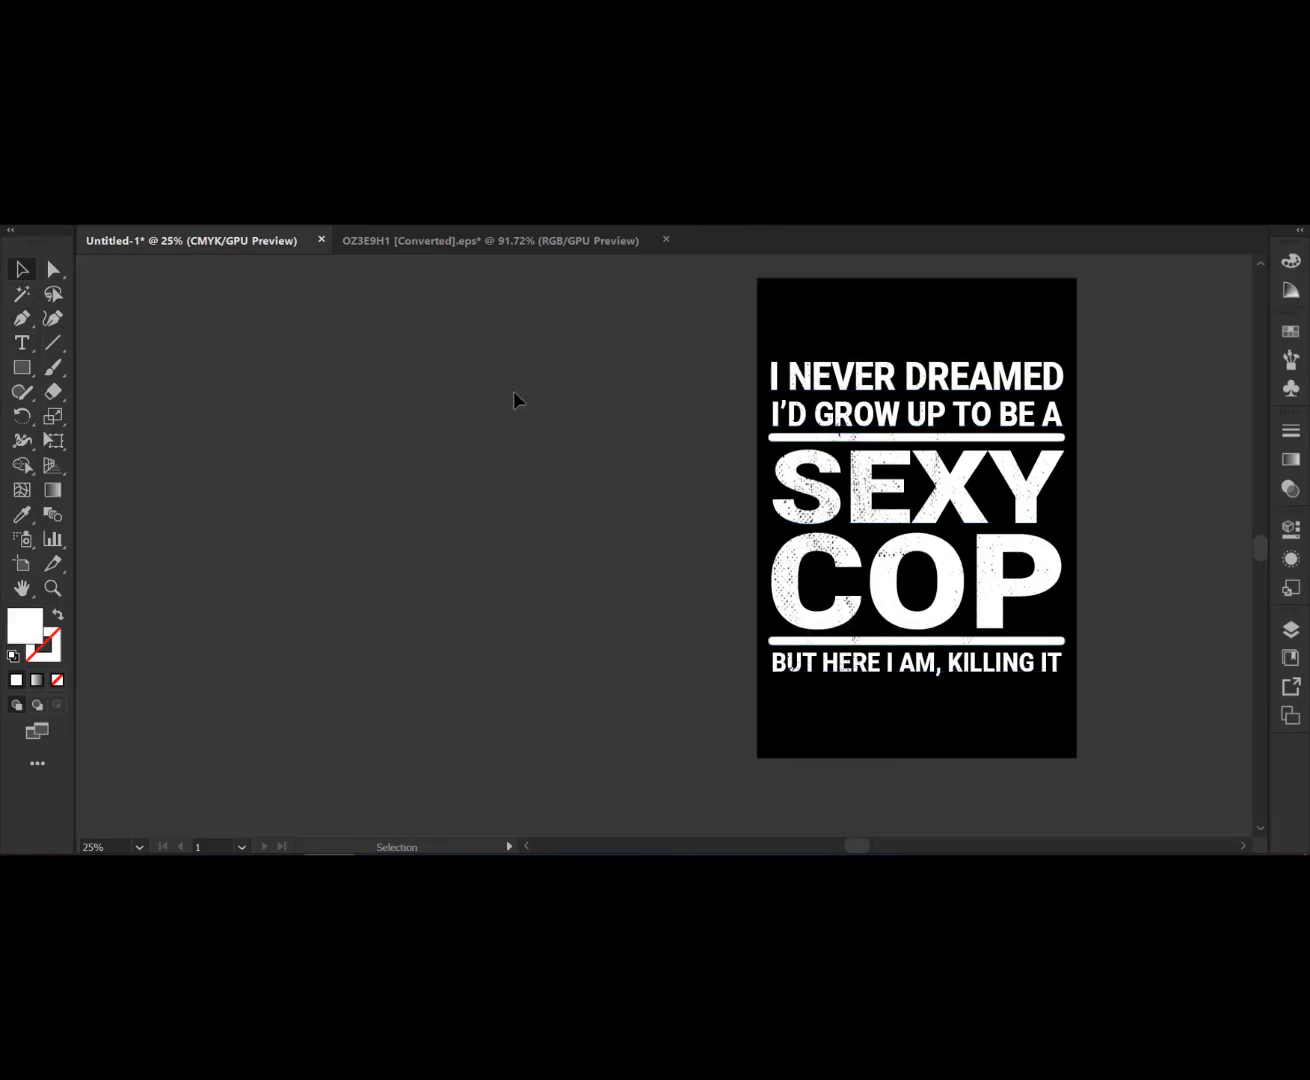
pyautogui.hotkey('ctrl', '0')
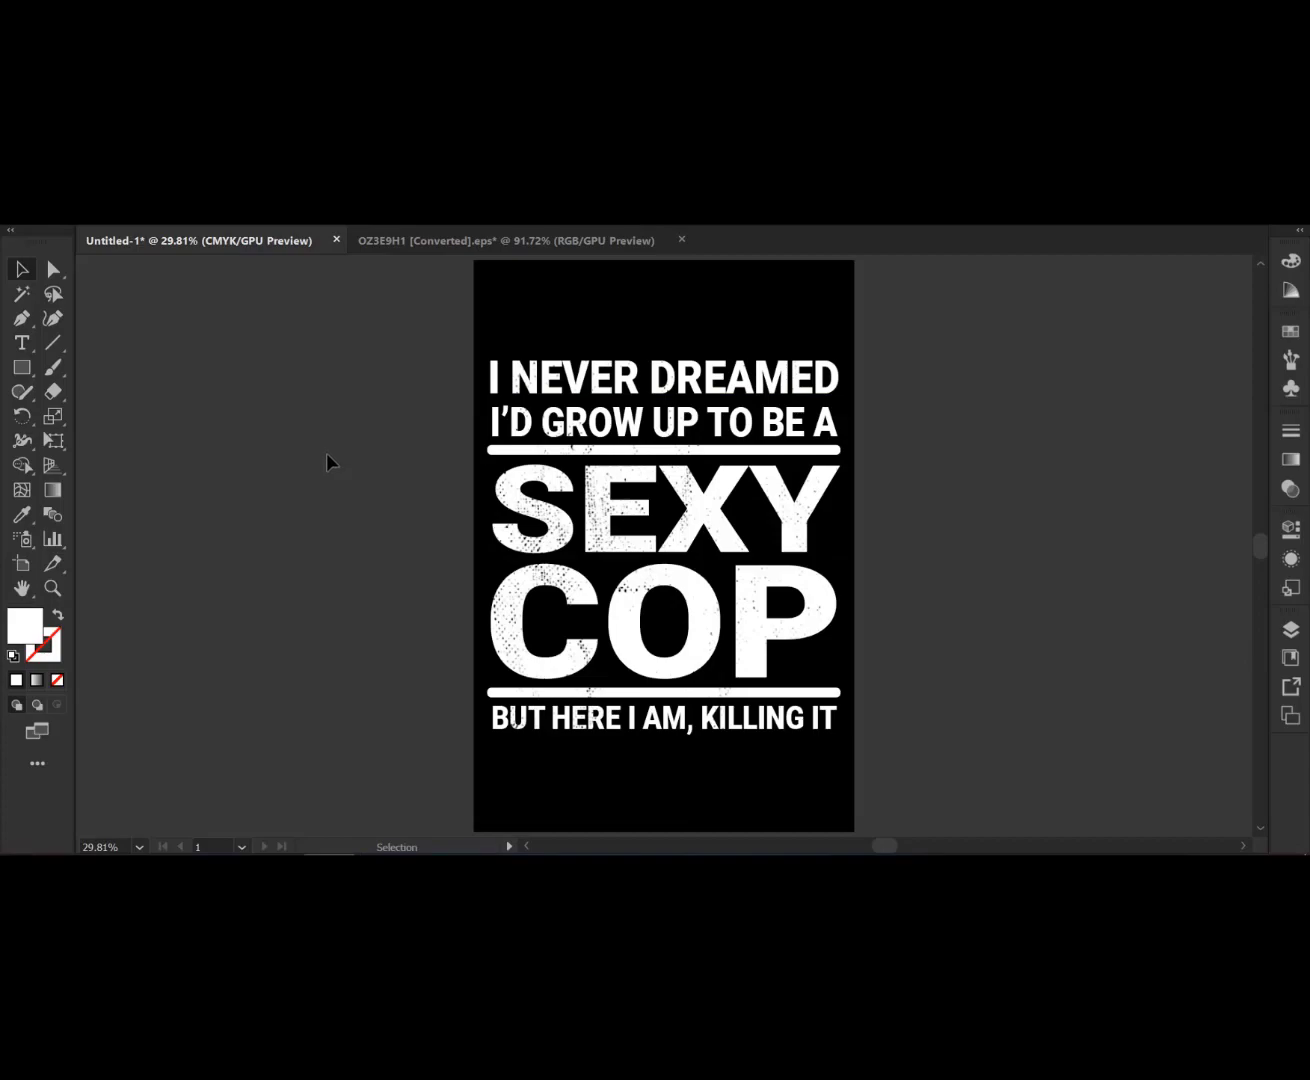